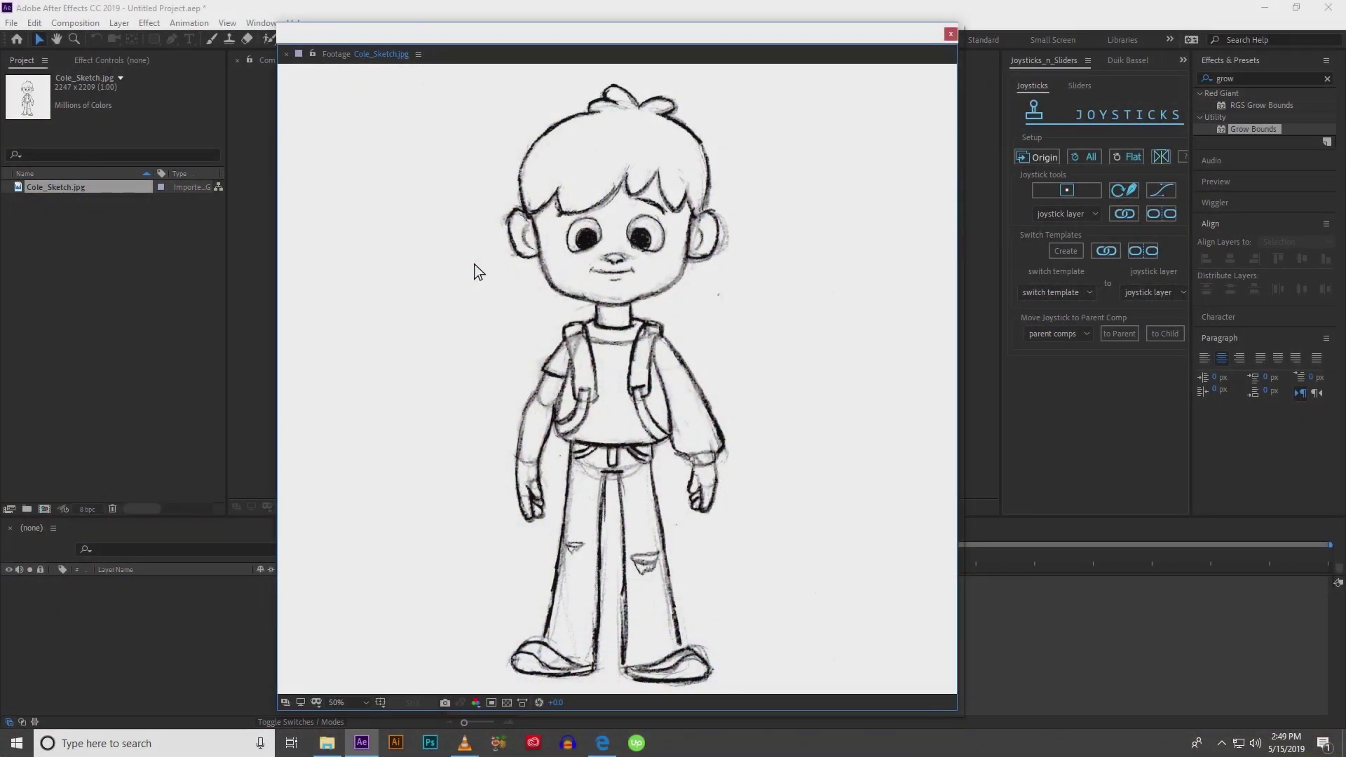
Close the footage preview and create a new 4000×2250 composition named Comp 1.
left_click(952, 36)
left_click(77, 24)
left_click(90, 40)
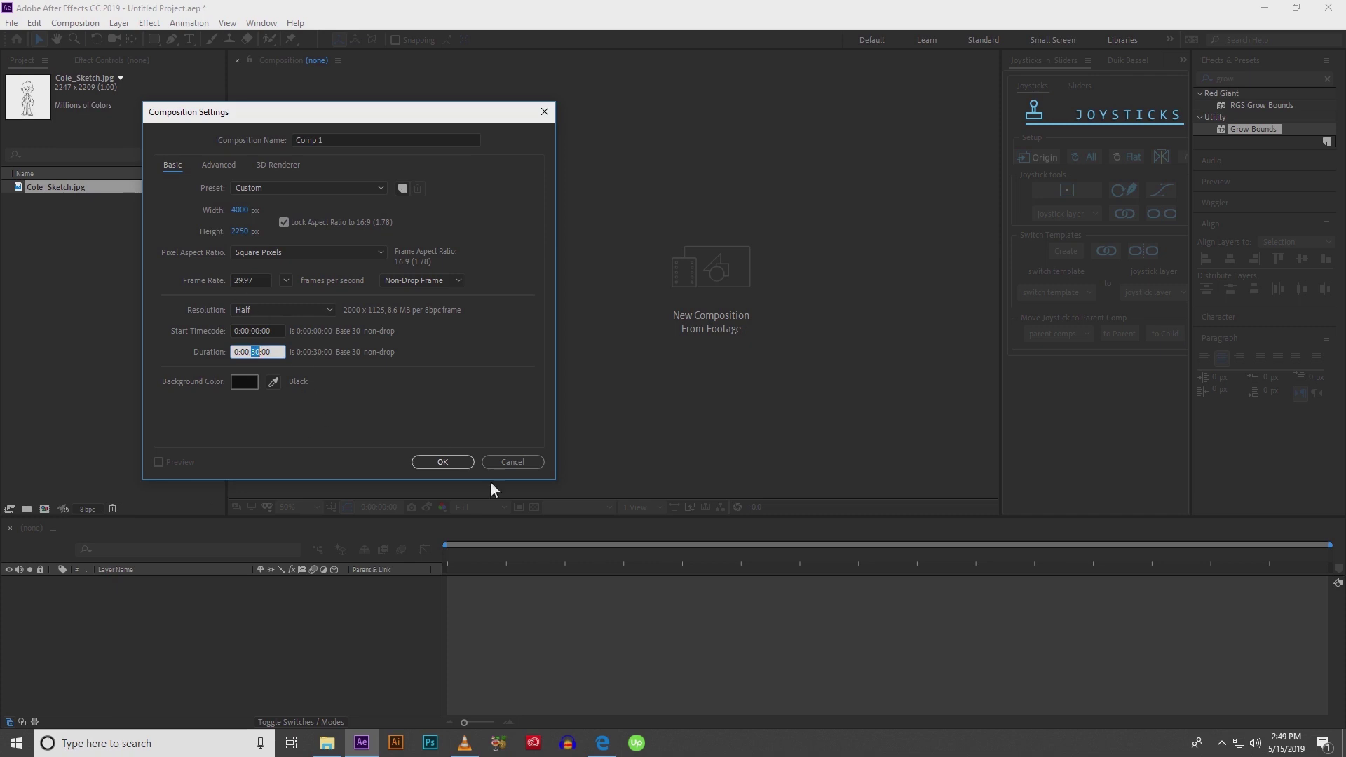
left_click(442, 463)
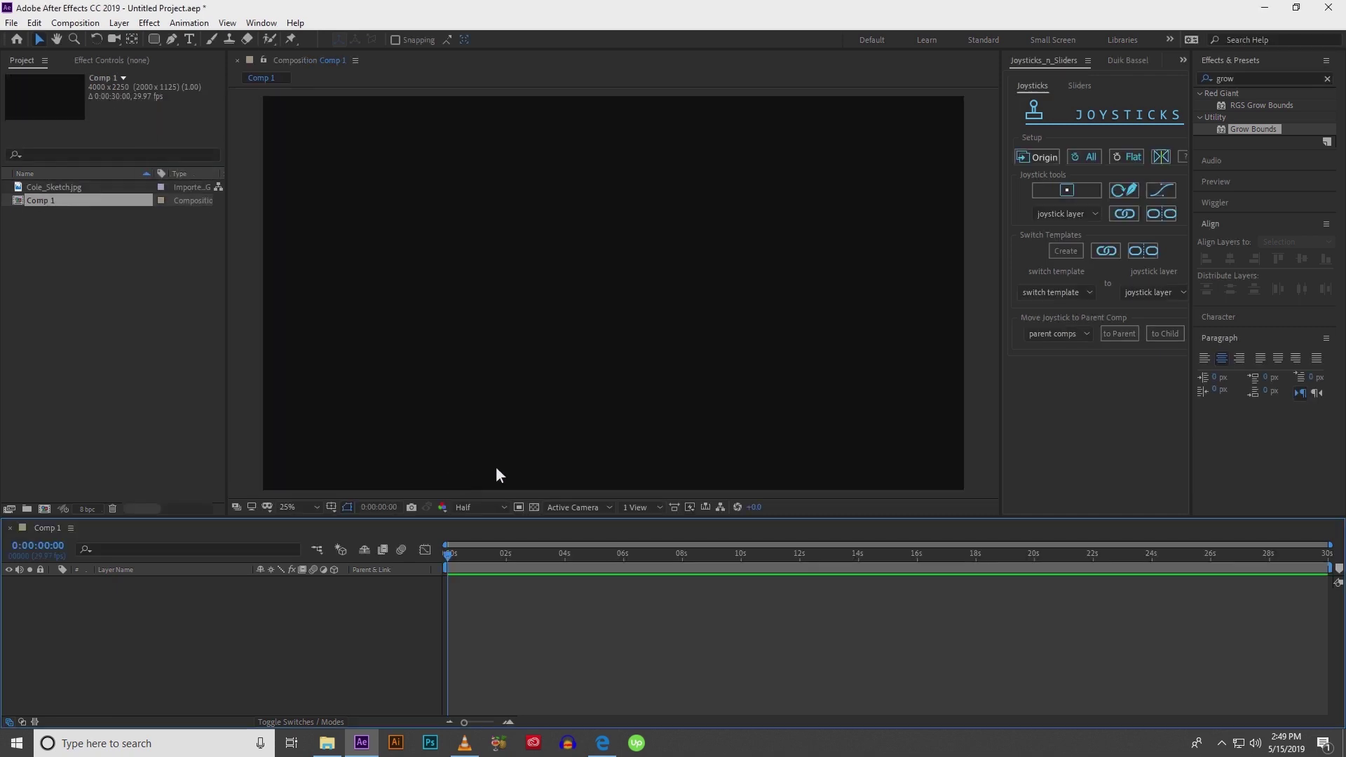
Add Cole_Sketch.jpg to Comp 1 and scale it up so the boy fills the frame height.
mouse_move(59, 186)
left_mouse_down()
mouse_move(86, 221)
mouse_move(158, 620)
mouse_move(192, 582)
left_mouse_up()
key("comma")
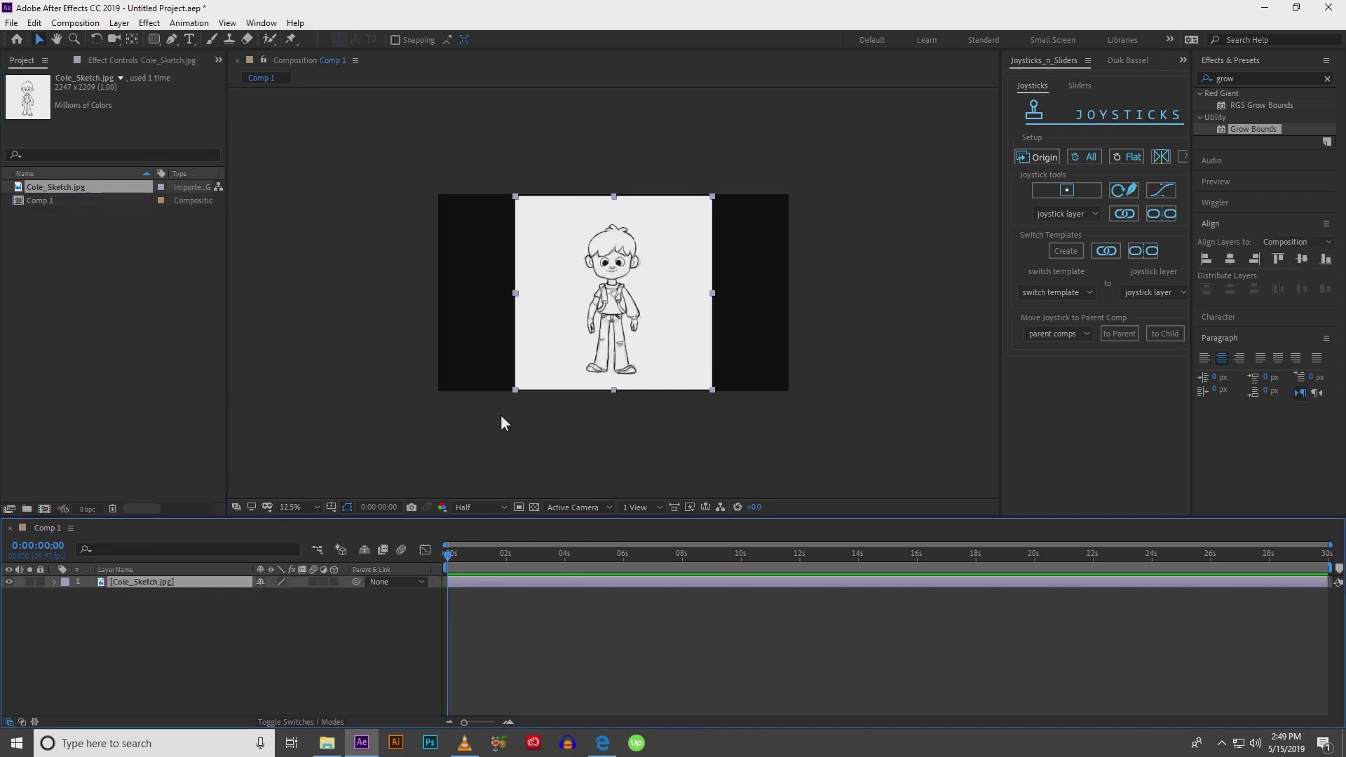
left_click_drag(515, 390, 506, 403)
key("period")
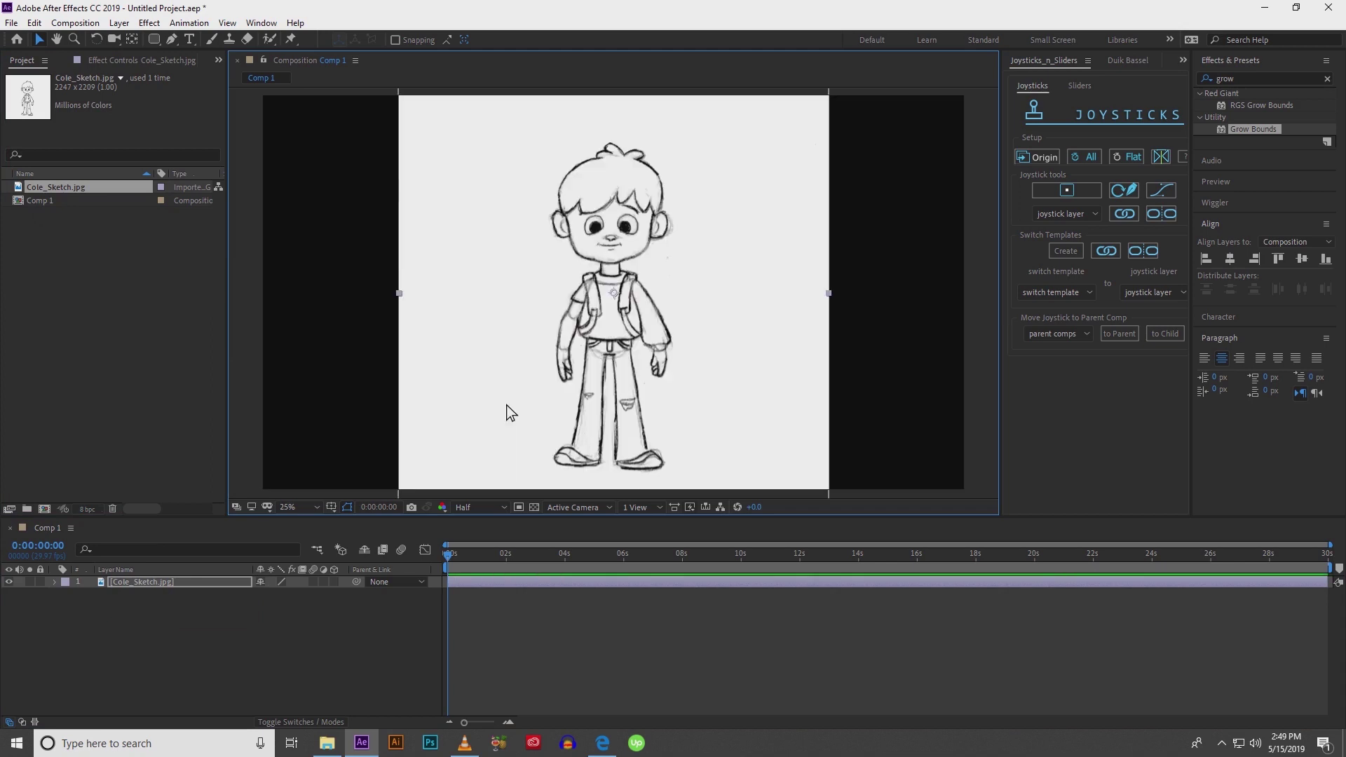
left_click_drag(598, 399, 598, 396)
Turn on Title/Action Safe guides and the grid overlay, then view at 100%.
left_click(331, 506)
left_click(339, 523)
left_click(330, 509)
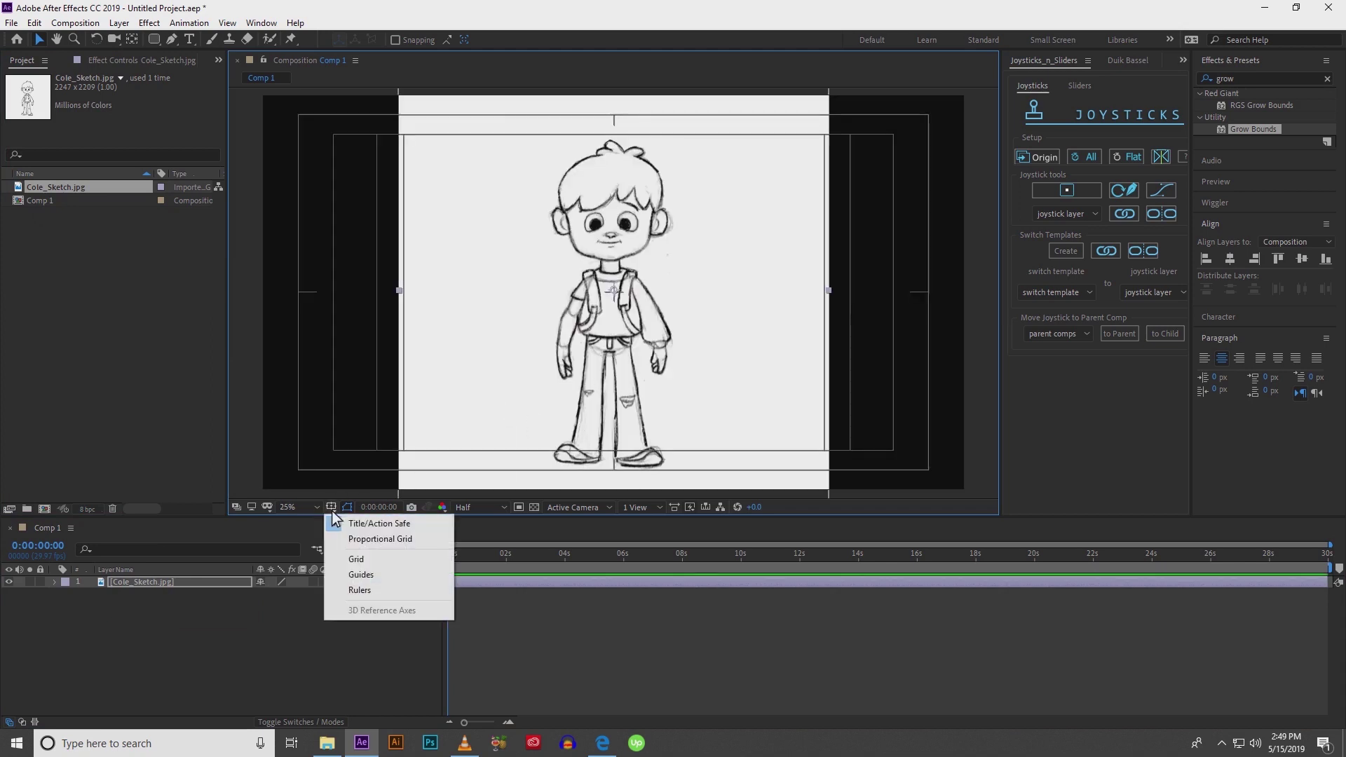
left_click(346, 560)
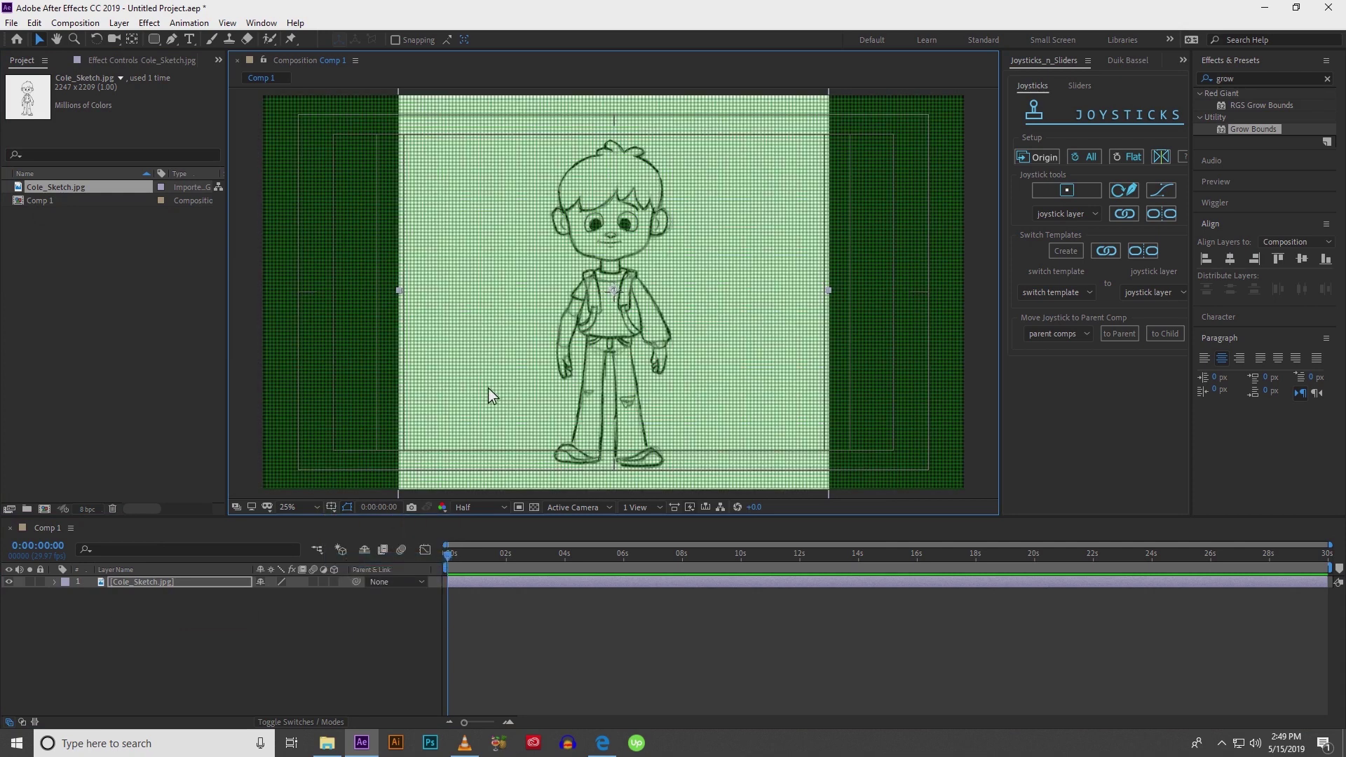
key("period")
key("period")
key("period")
key("period")
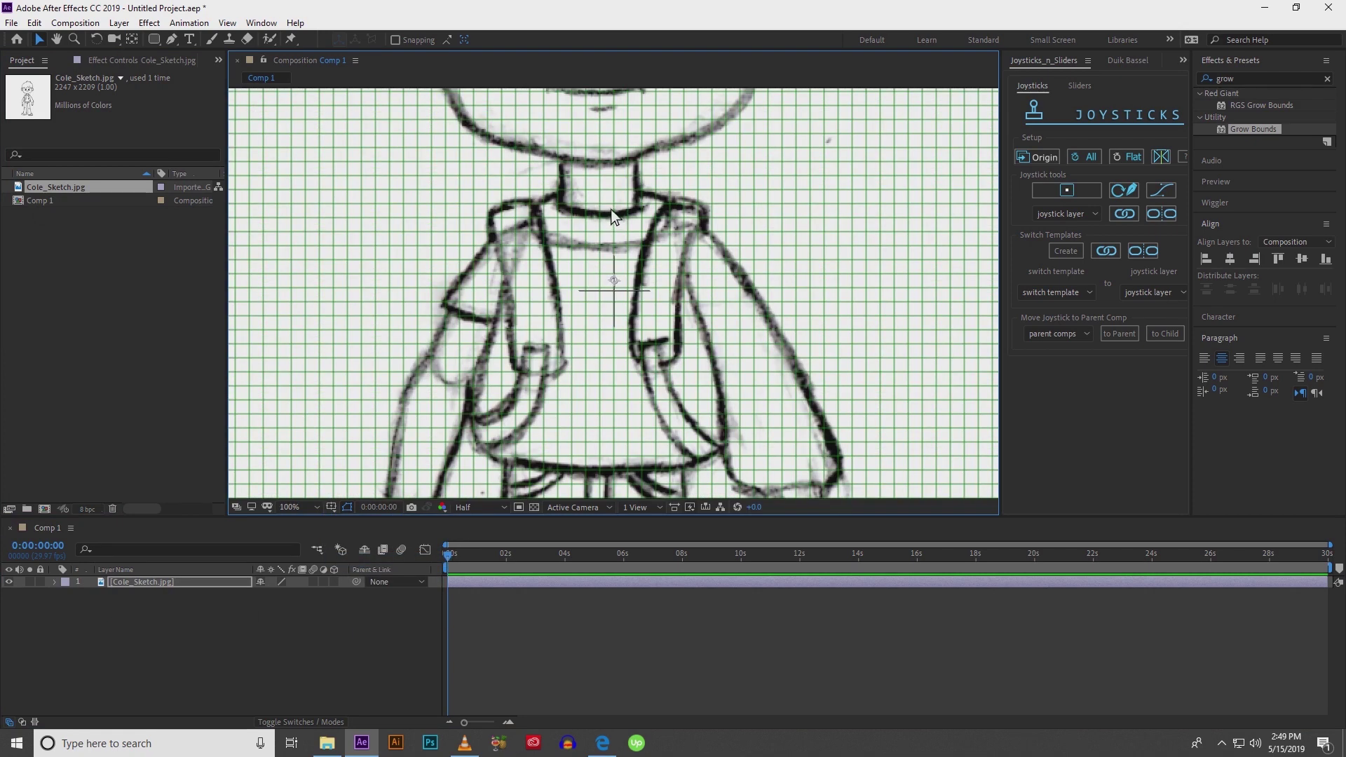
Nudge the sketch slightly to the right, then deselect the layer.
left_click_drag(595, 304, 608, 304)
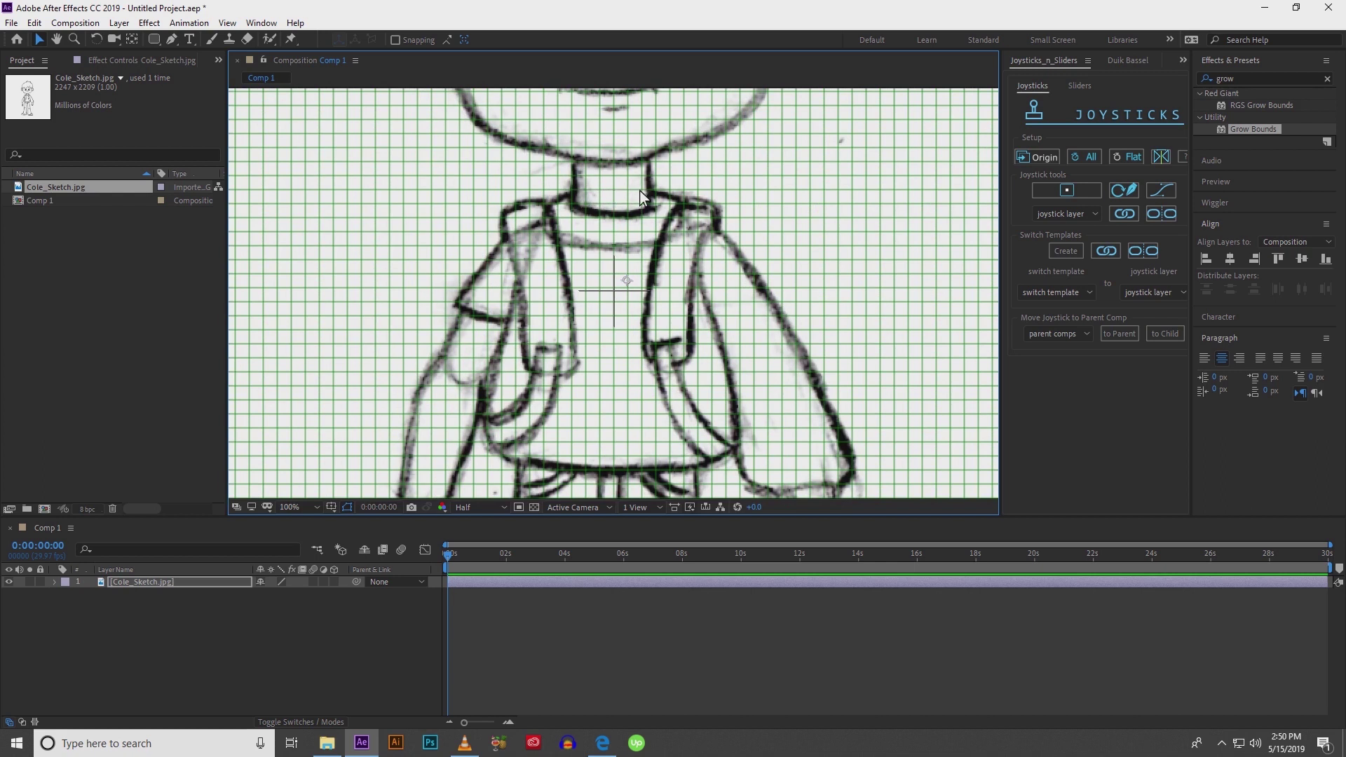
key("Right")
key("Right")
key("Right")
key("Right")
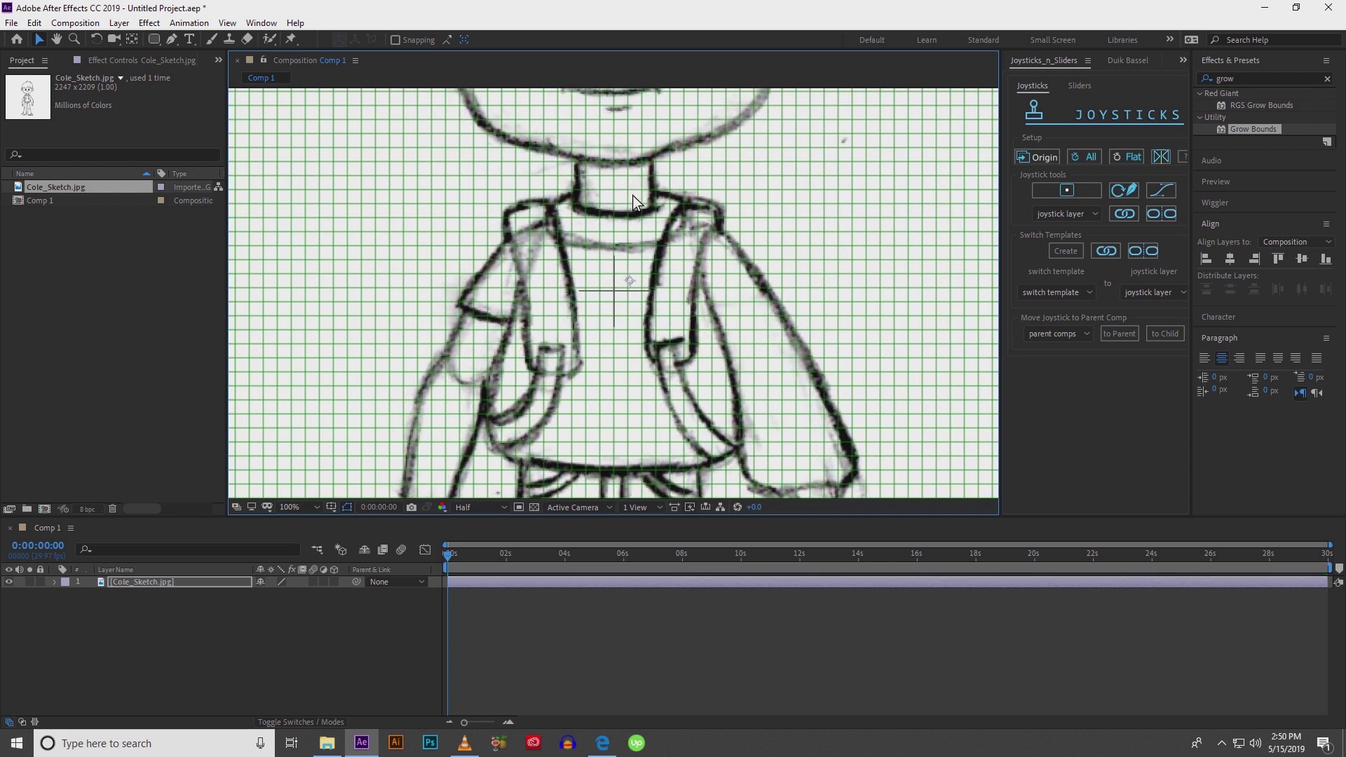
left_click_drag(584, 303, 544, 353)
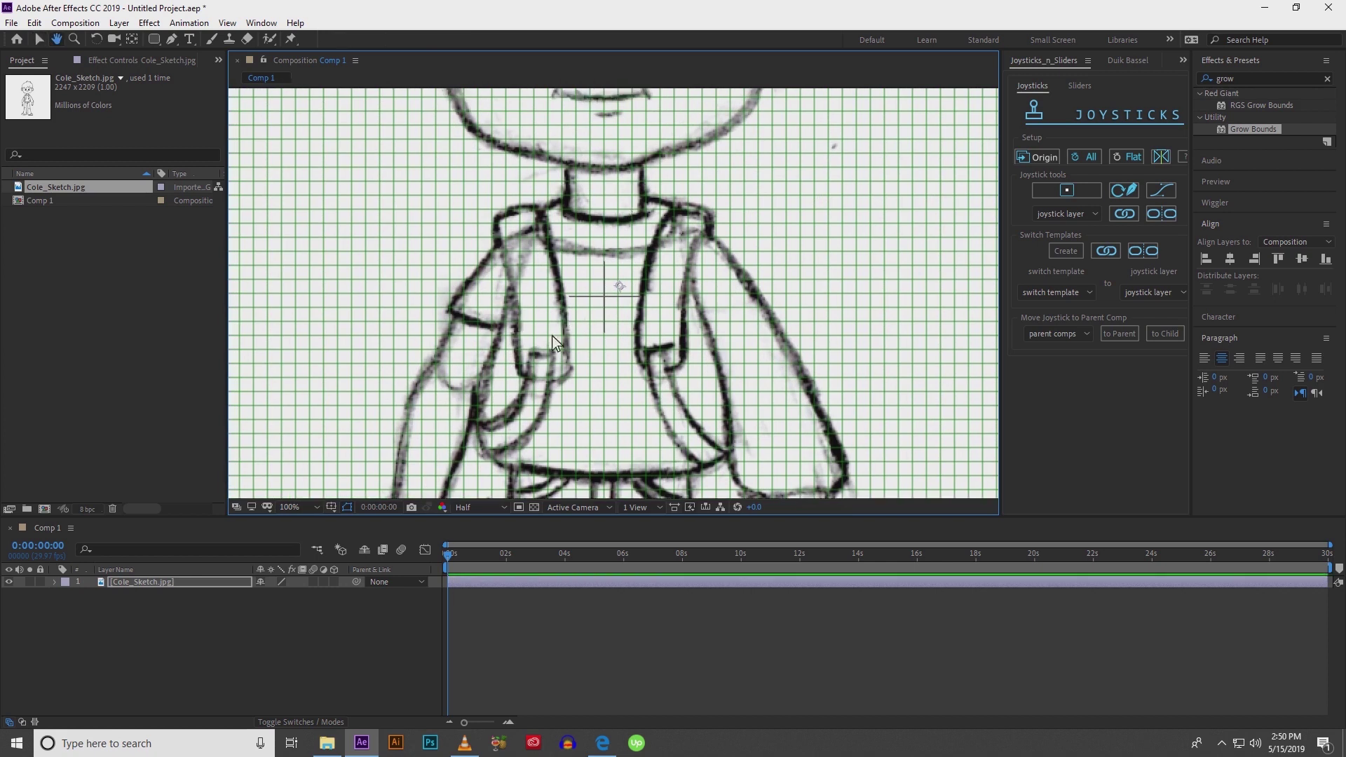
scroll(546, 378, "up", 3)
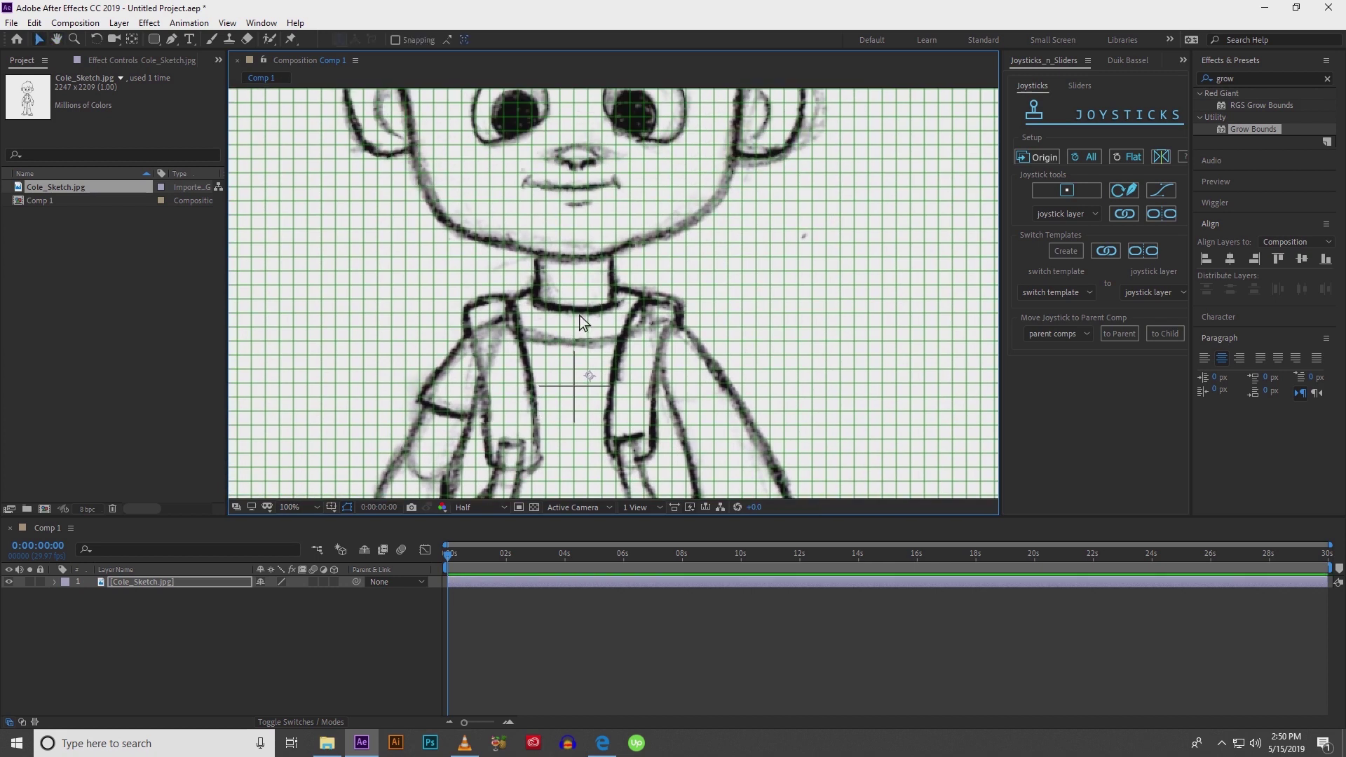
left_click(174, 612)
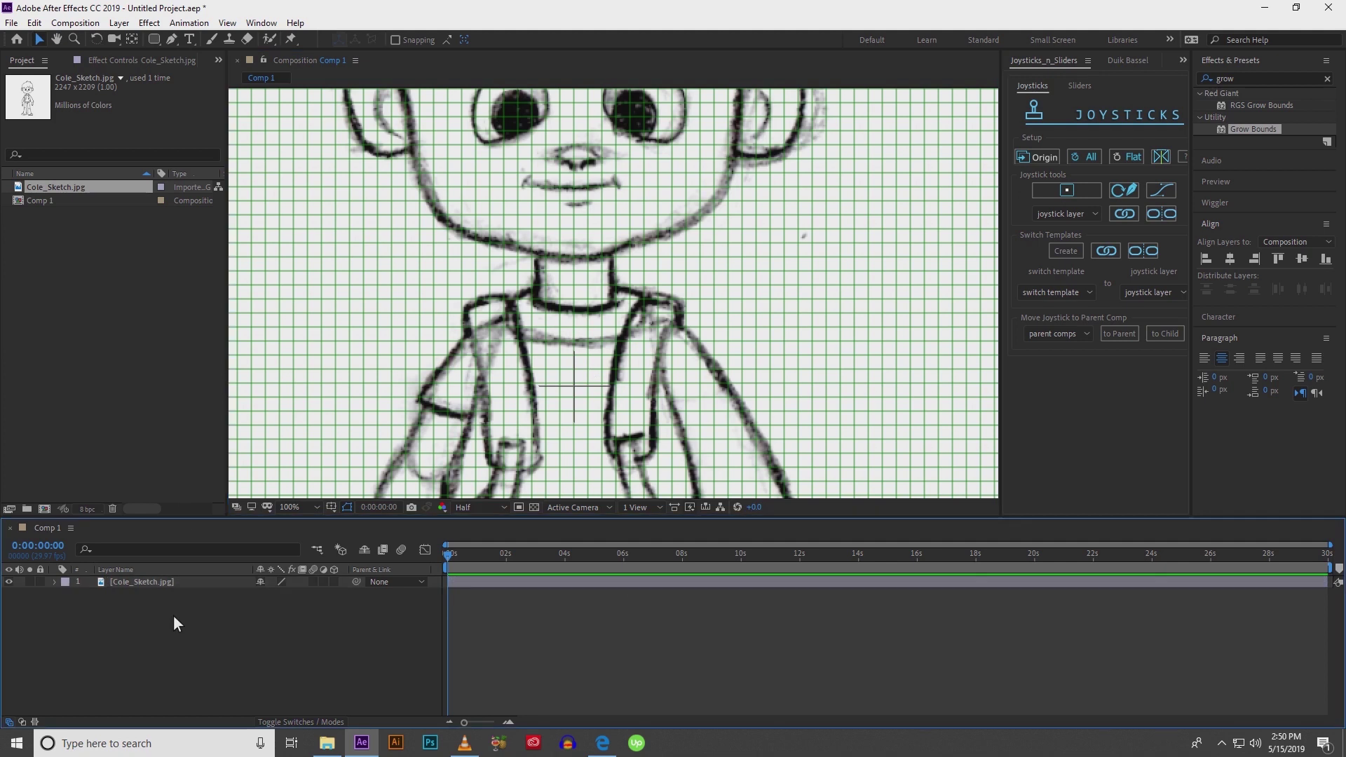
Draw a rounded rectangle over the neck and expand the right upper leg's shape contents.
left_click(153, 39)
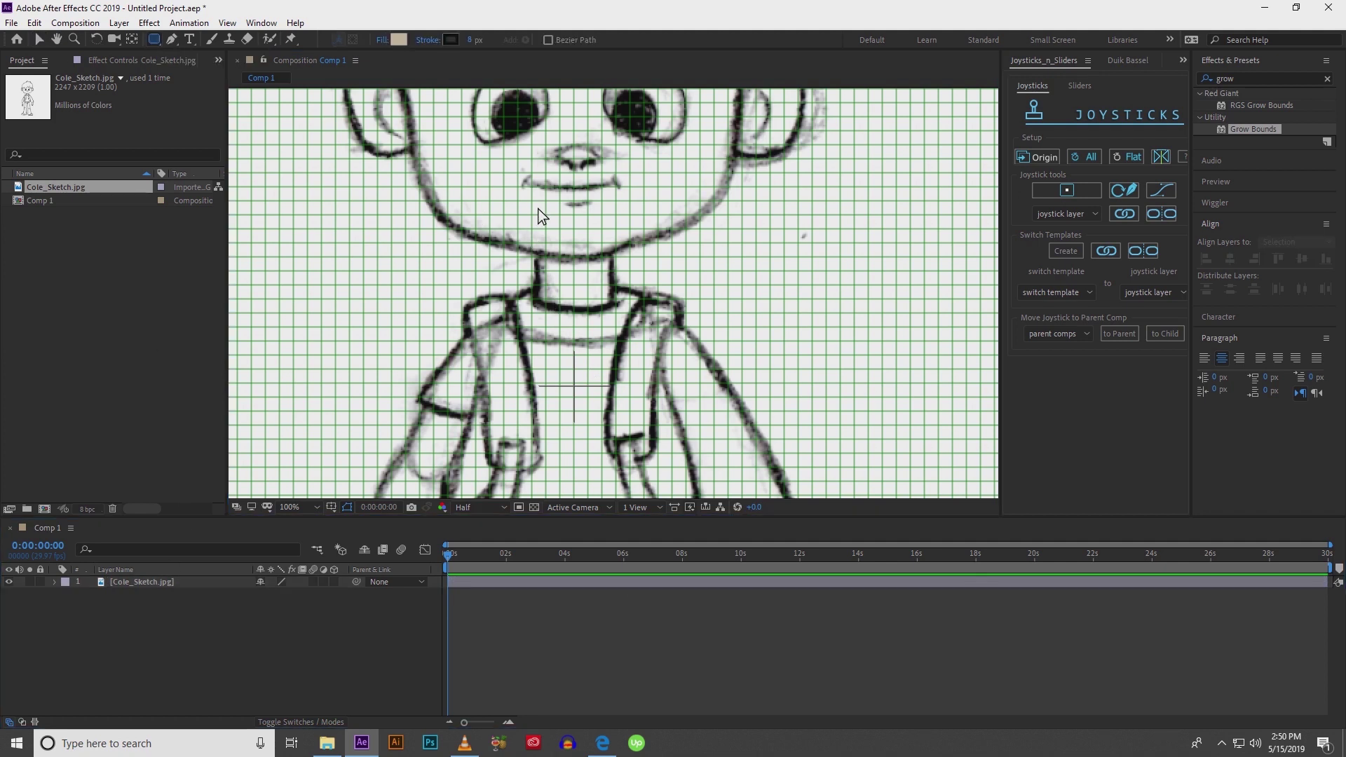
left_click_drag(537, 208, 559, 292)
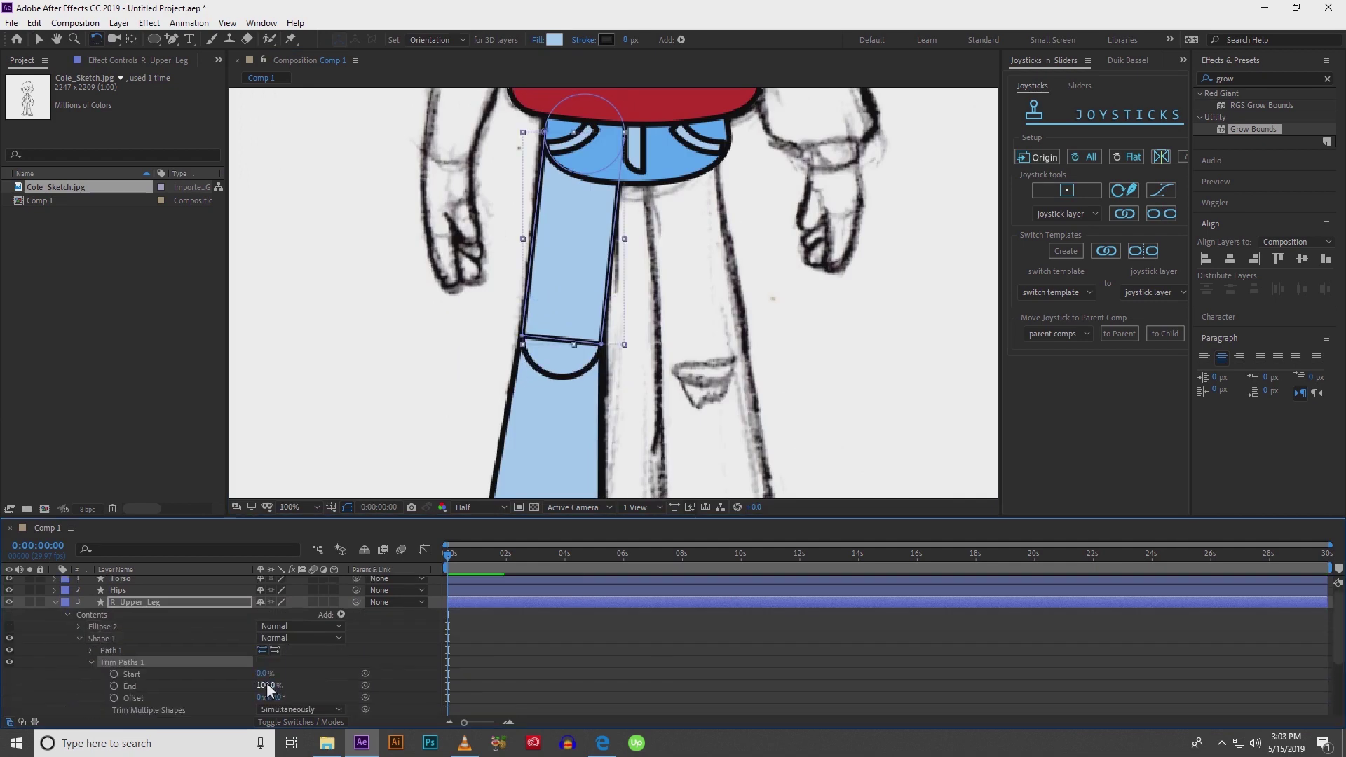
left_click(105, 638)
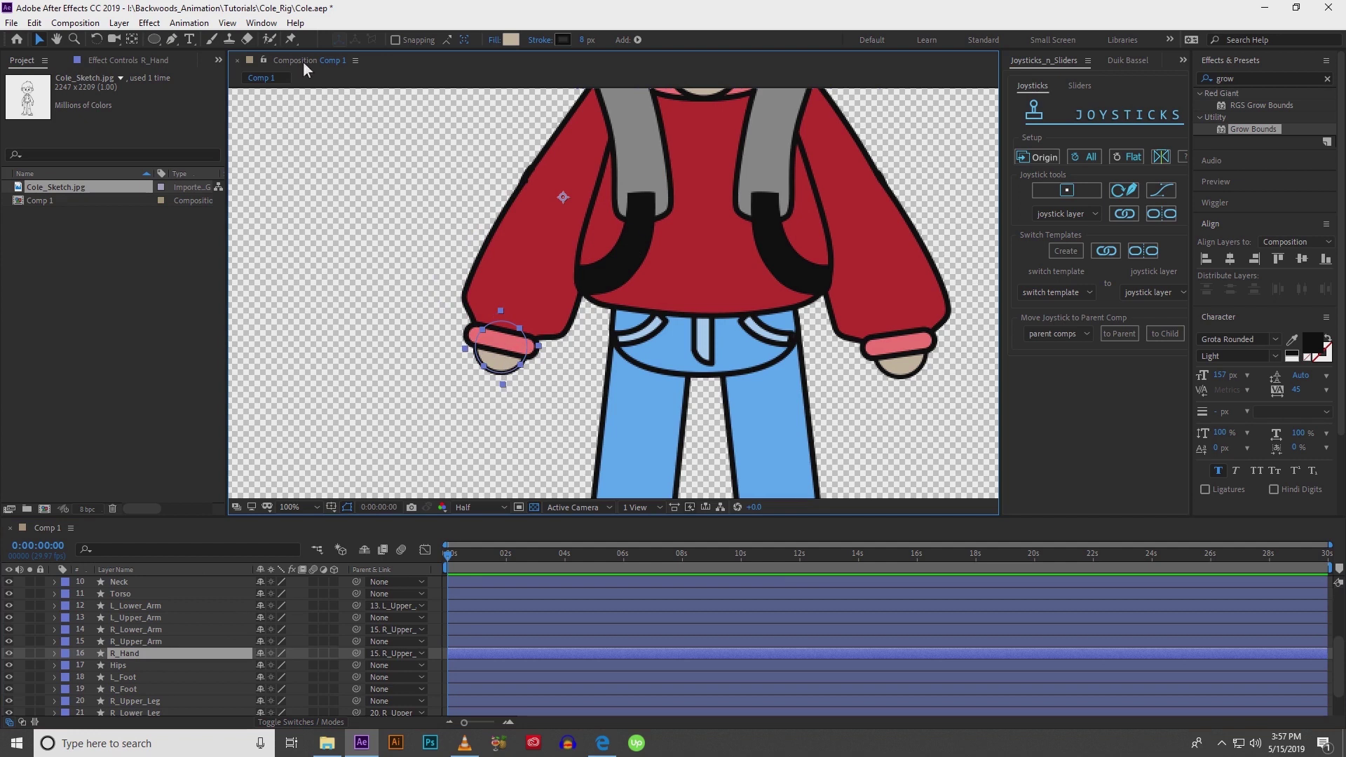
Move R_Hand's anchor point to the wrist with the Pan Behind tool.
left_click(401, 39)
key("y")
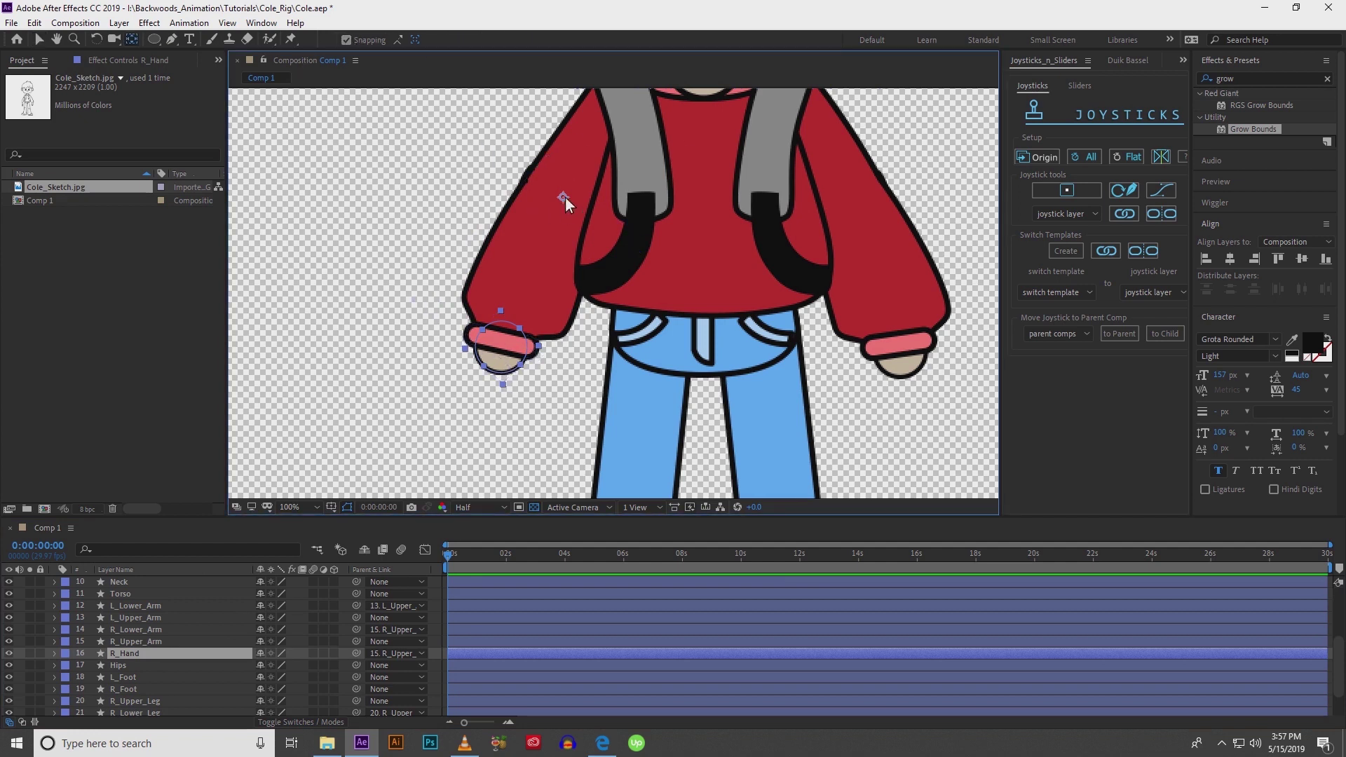
left_click_drag(566, 200, 509, 311)
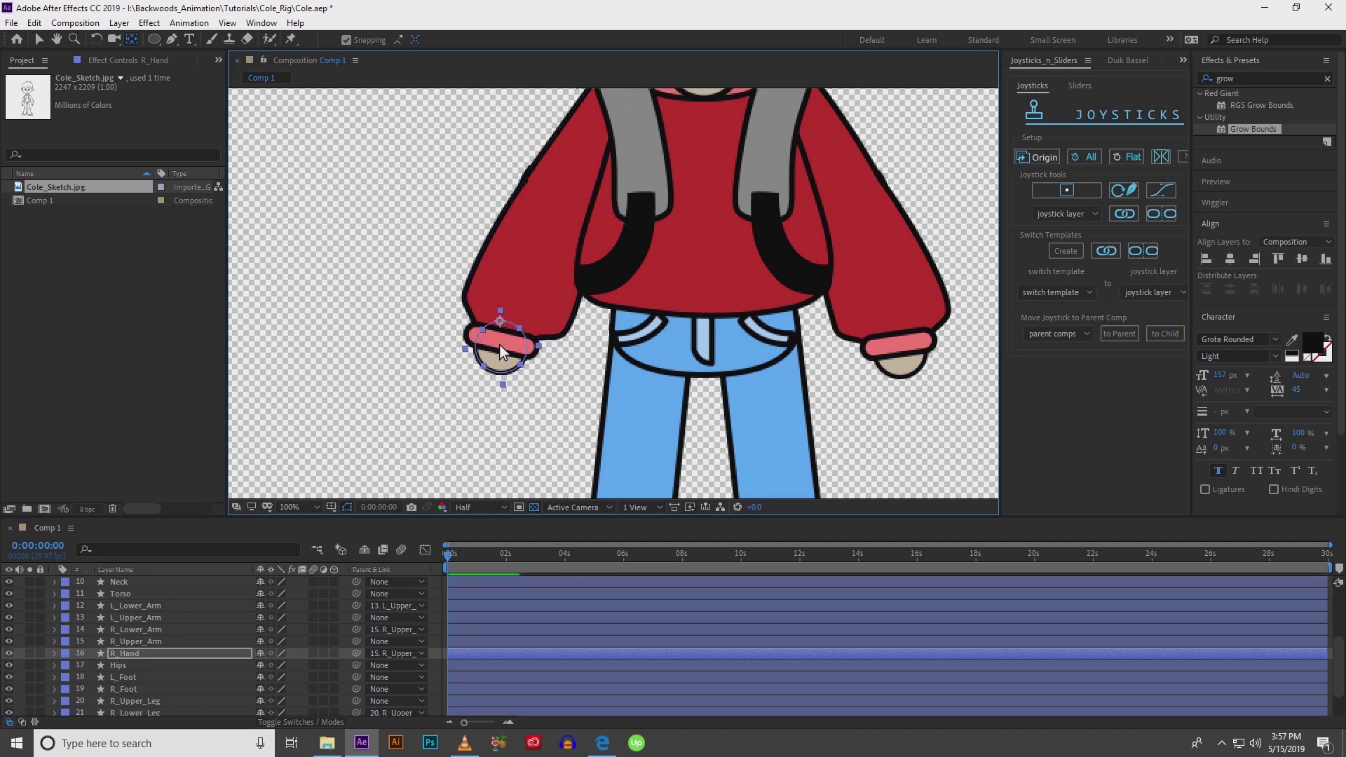
left_click(31, 655)
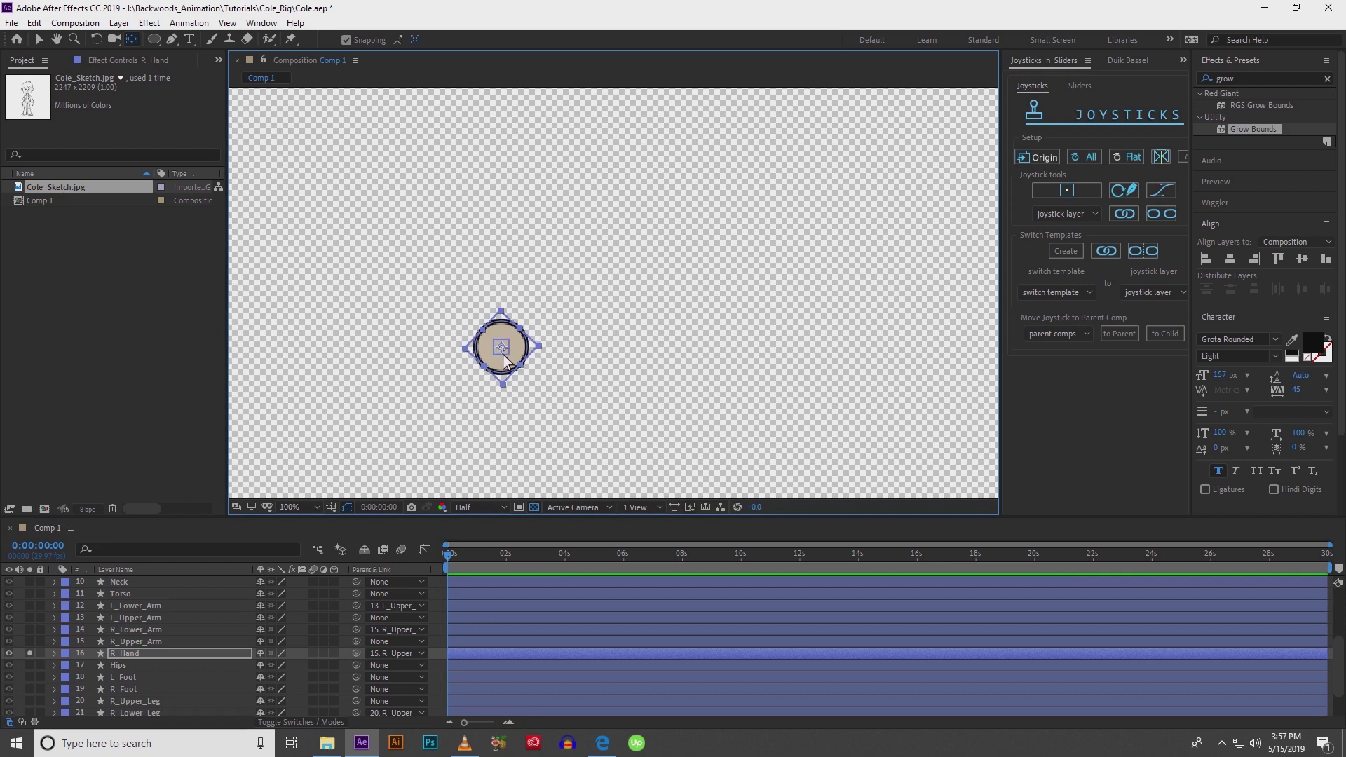
left_click(30, 654)
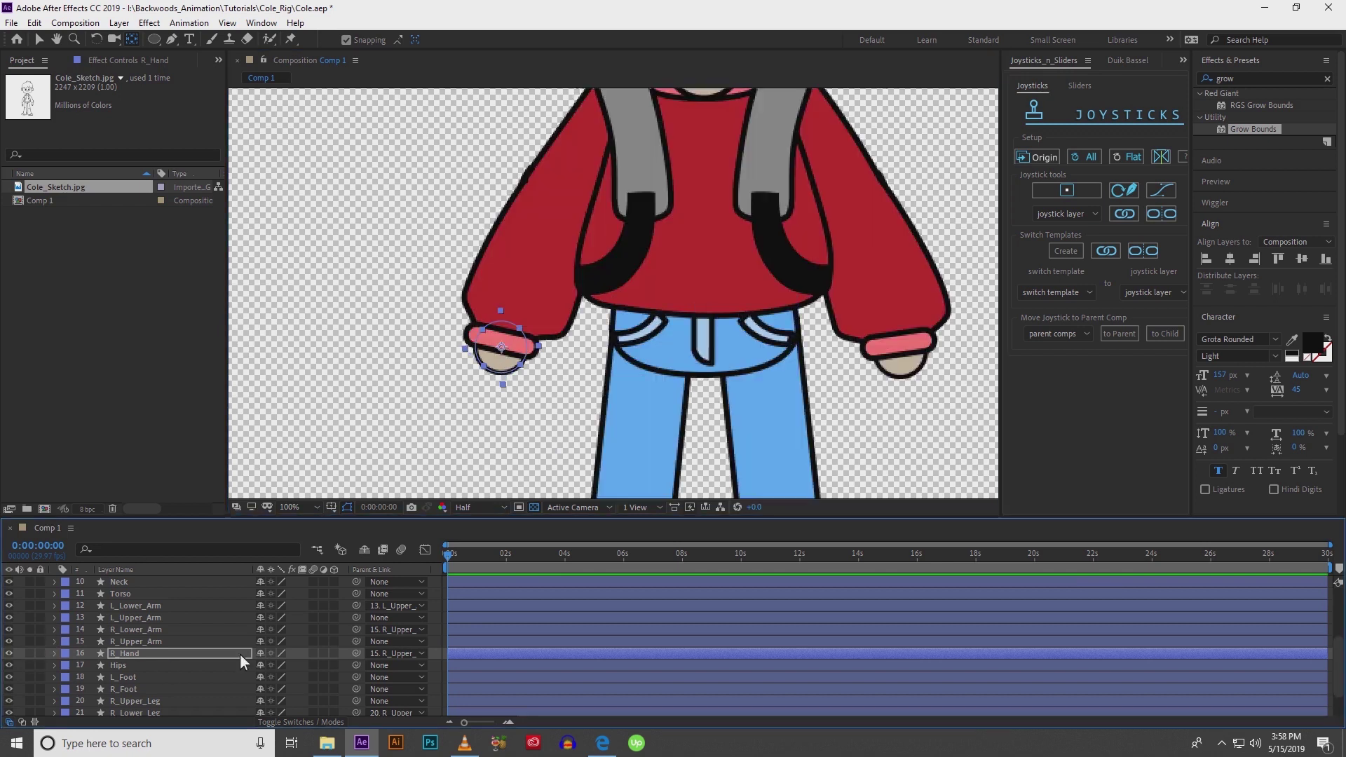
Parent R_Hand to R_Lower_Arm, then zoom to 200% centred on the hand.
left_click_drag(357, 653, 238, 641)
left_click(237, 641)
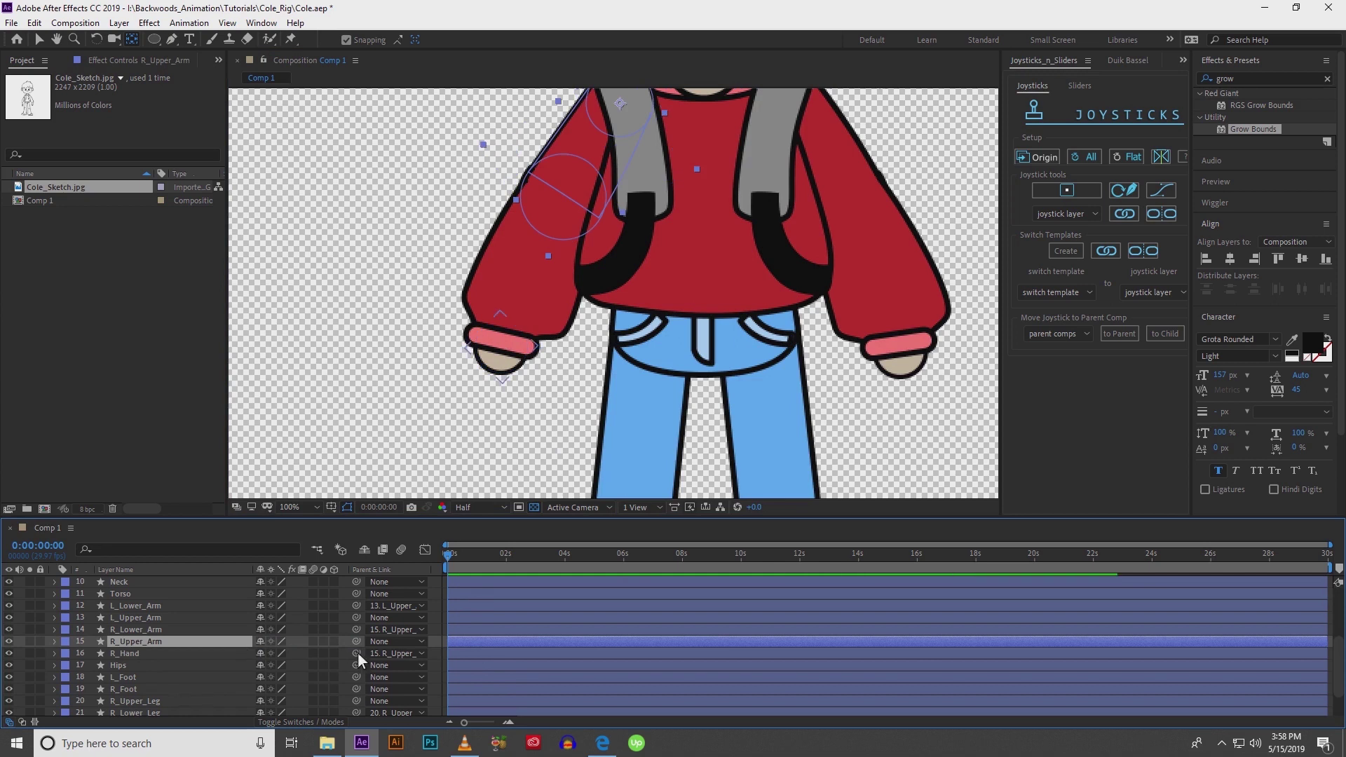
left_click_drag(242, 633, 241, 632)
left_click(187, 653)
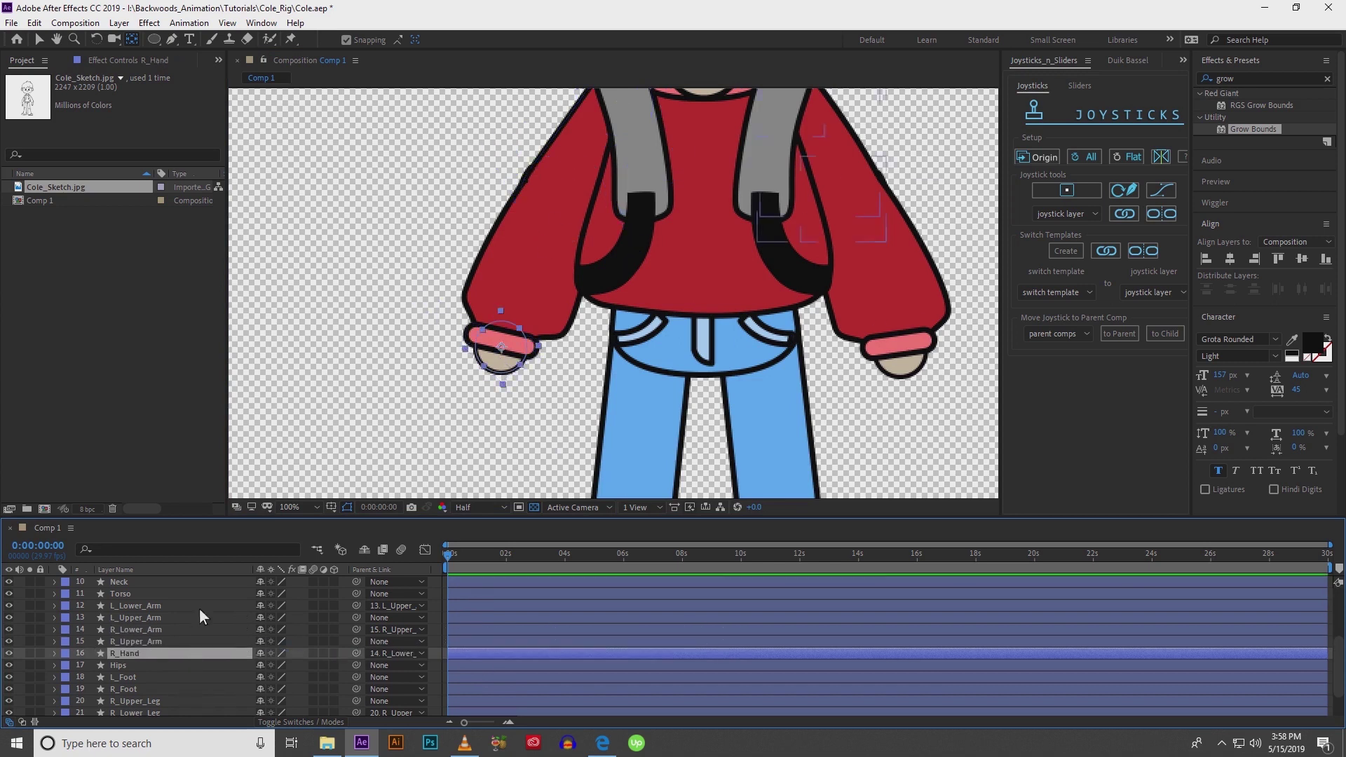
key("period")
left_click_drag(526, 251, 549, 213)
left_click_drag(510, 256, 564, 192)
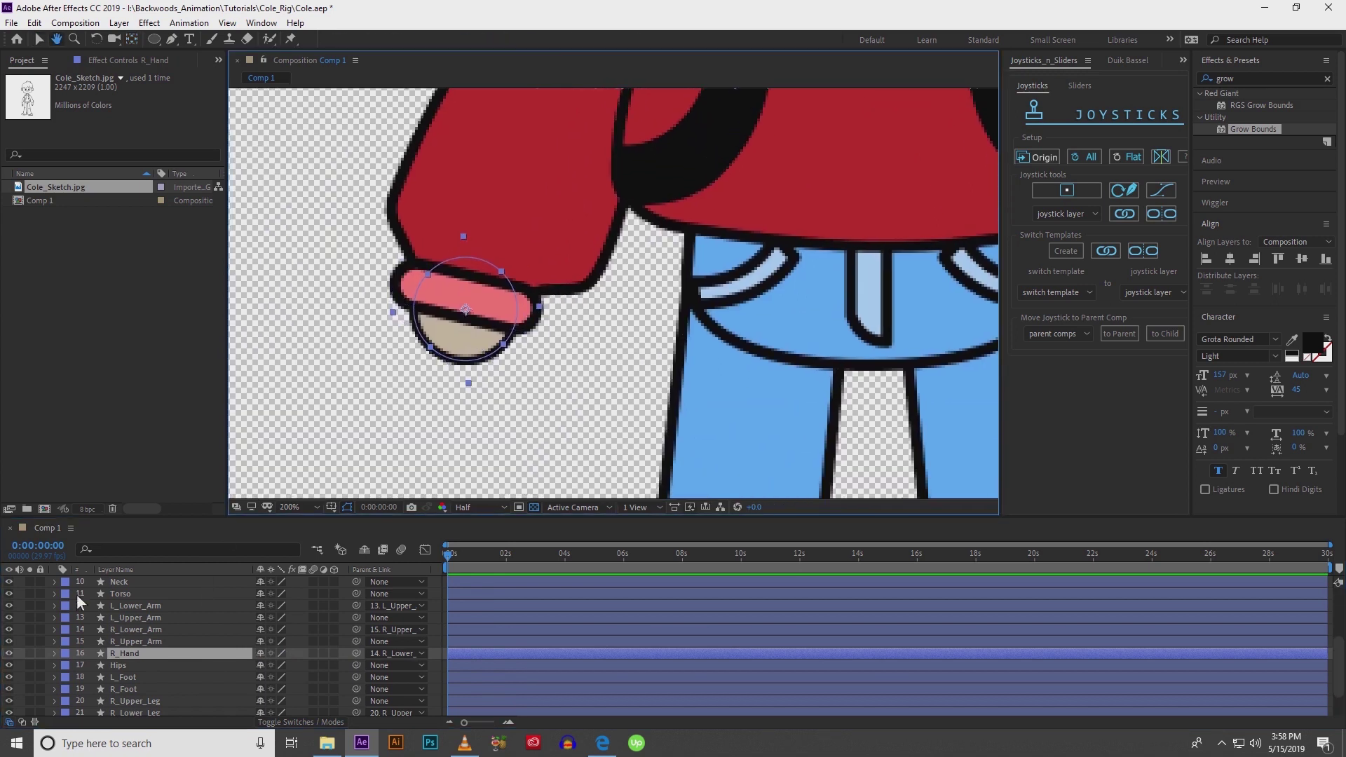
Isolate the hand layer with the sketch visible behind the hand circle.
left_click(31, 653)
scroll(31, 655, "down", 2)
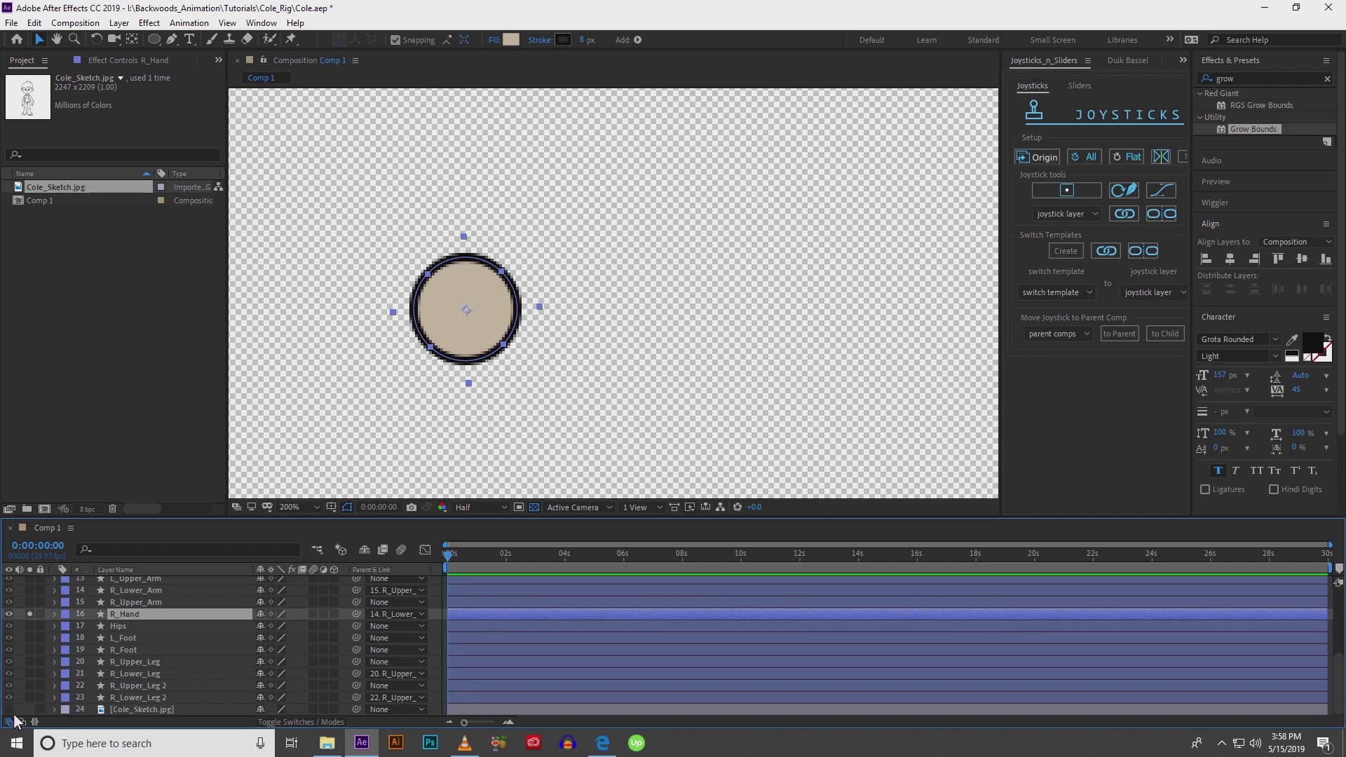
left_click(35, 711)
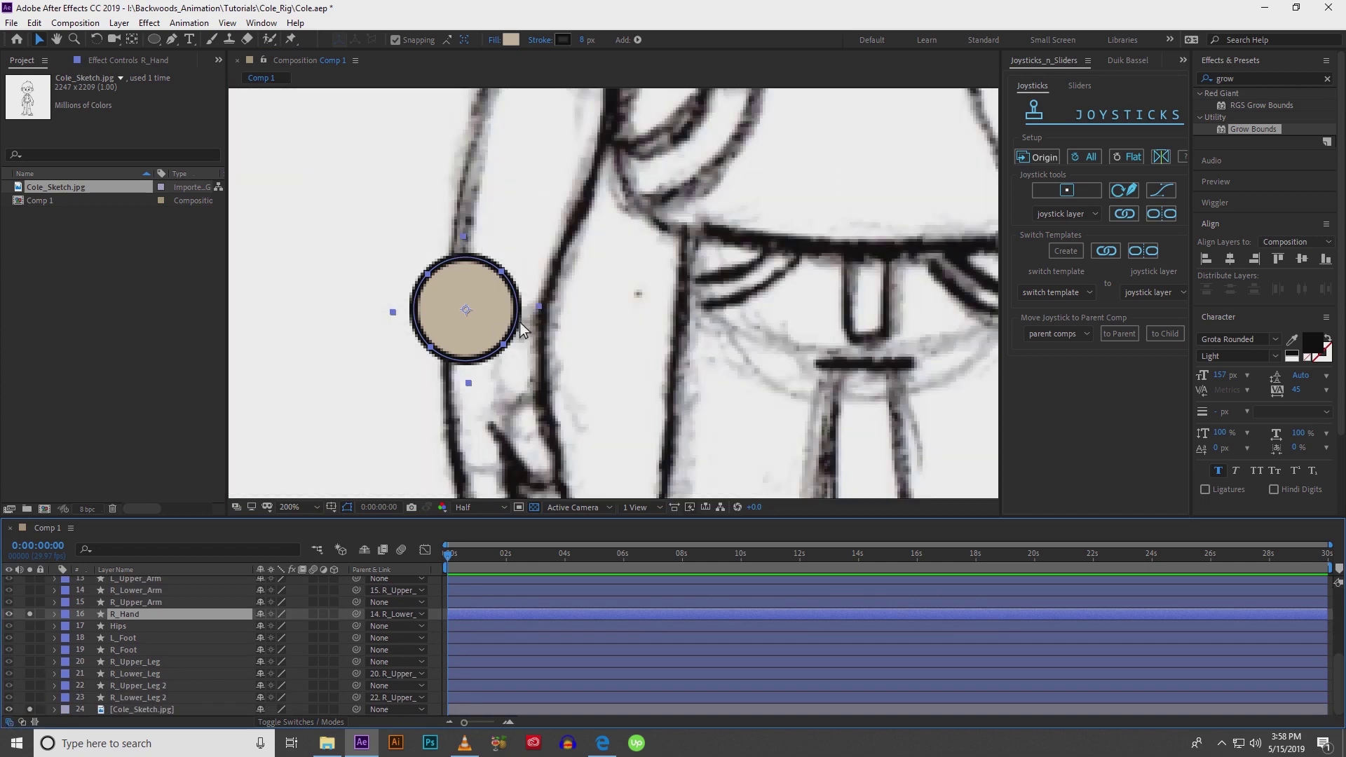
scroll(530, 319, "down", 2)
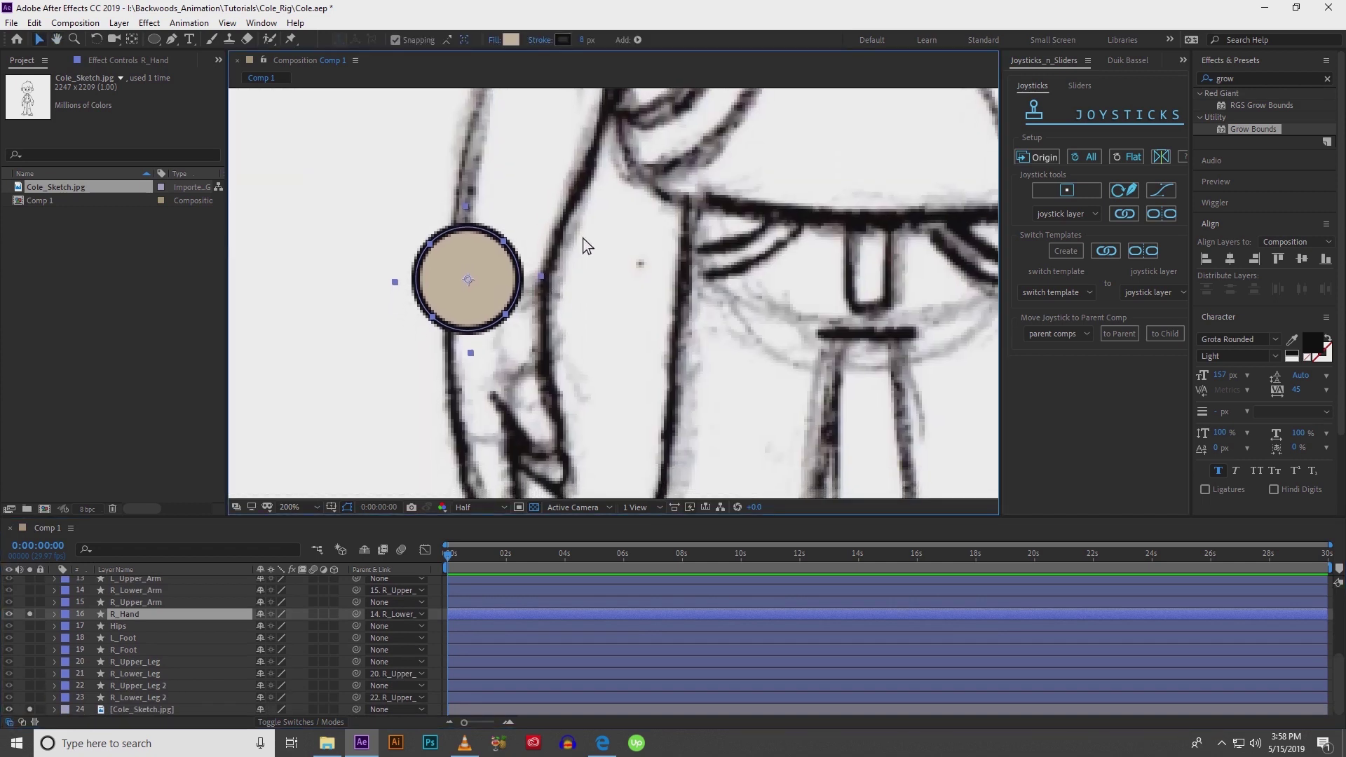
mouse_move(483, 351)
left_mouse_down()
mouse_move(445, 204)
mouse_move(489, 264)
mouse_move(492, 299)
left_mouse_up()
Reshape the R_Hand circle into an egg-shaped palm and smooth its bottom vertex.
left_click(171, 39)
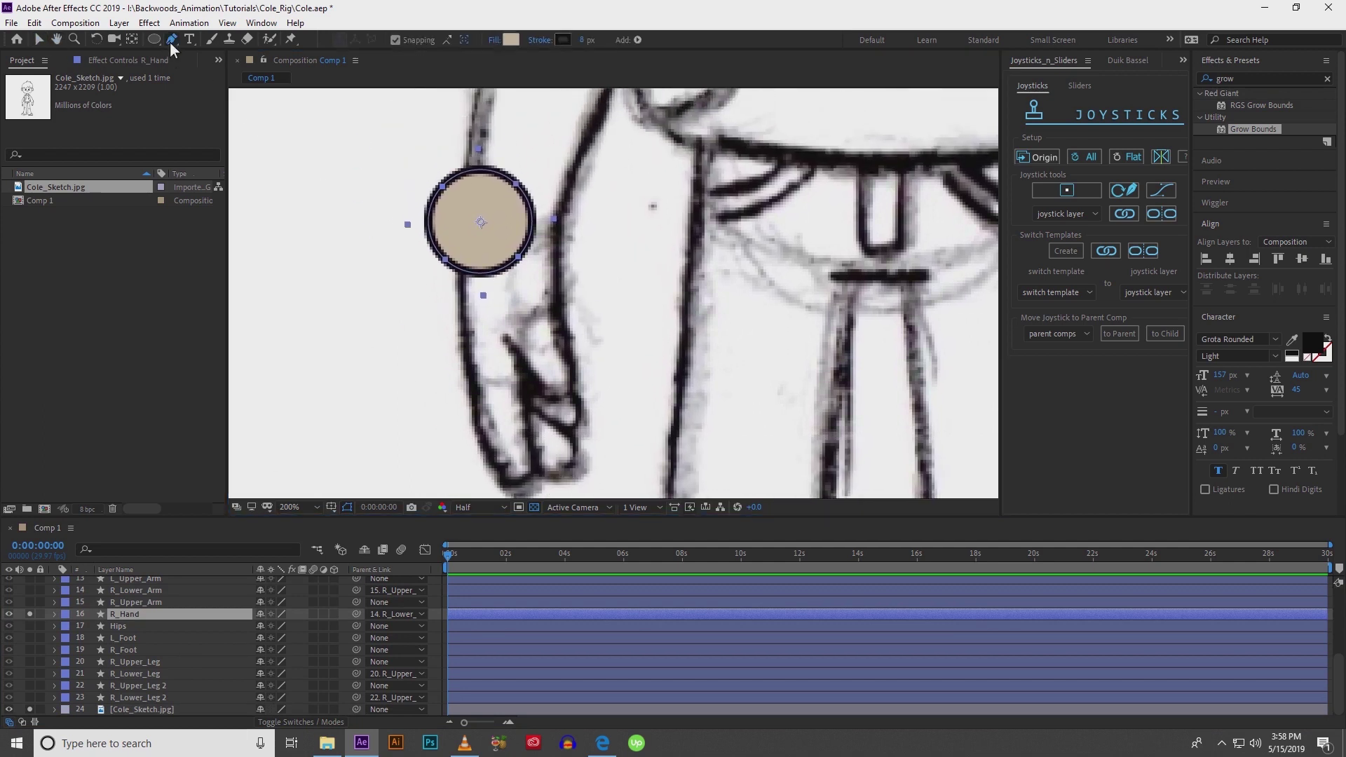
left_click(428, 218)
left_click_drag(451, 322, 477, 351)
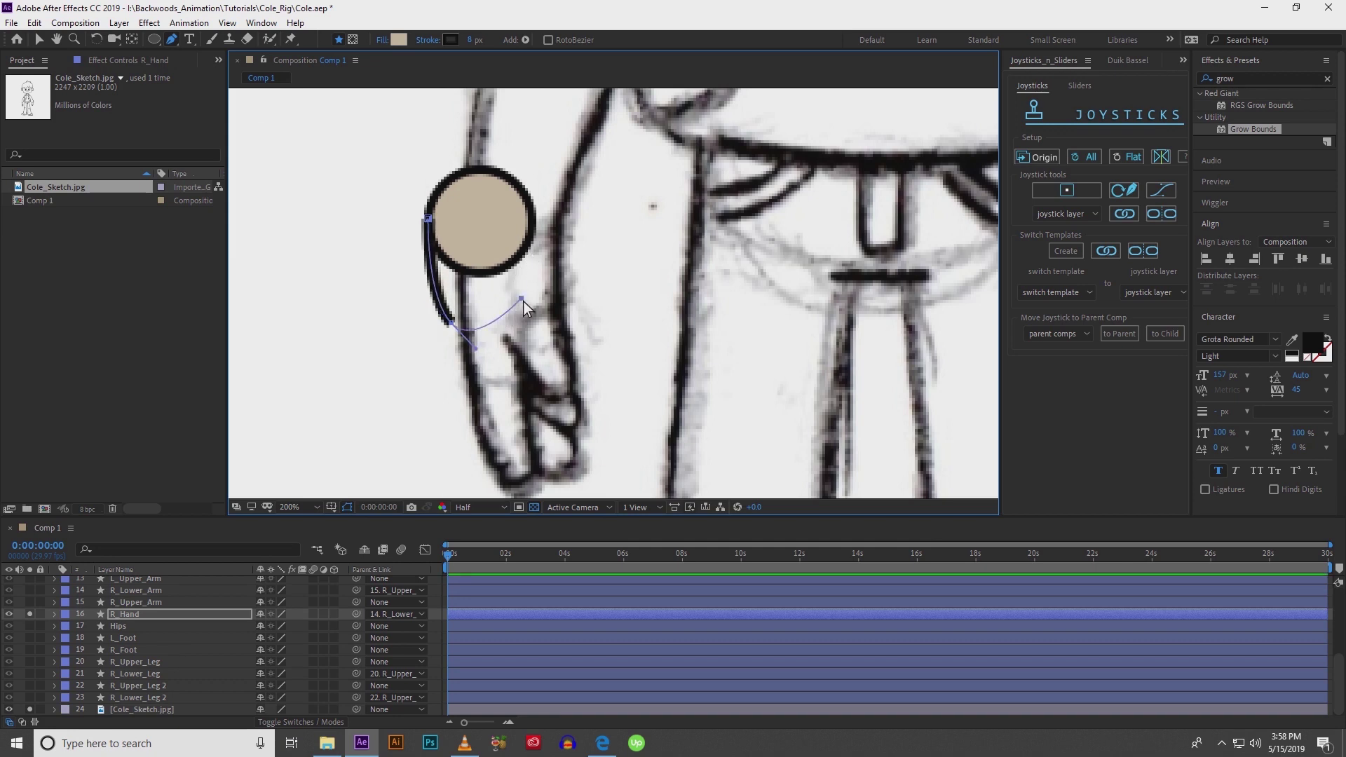
left_click_drag(522, 283, 526, 269)
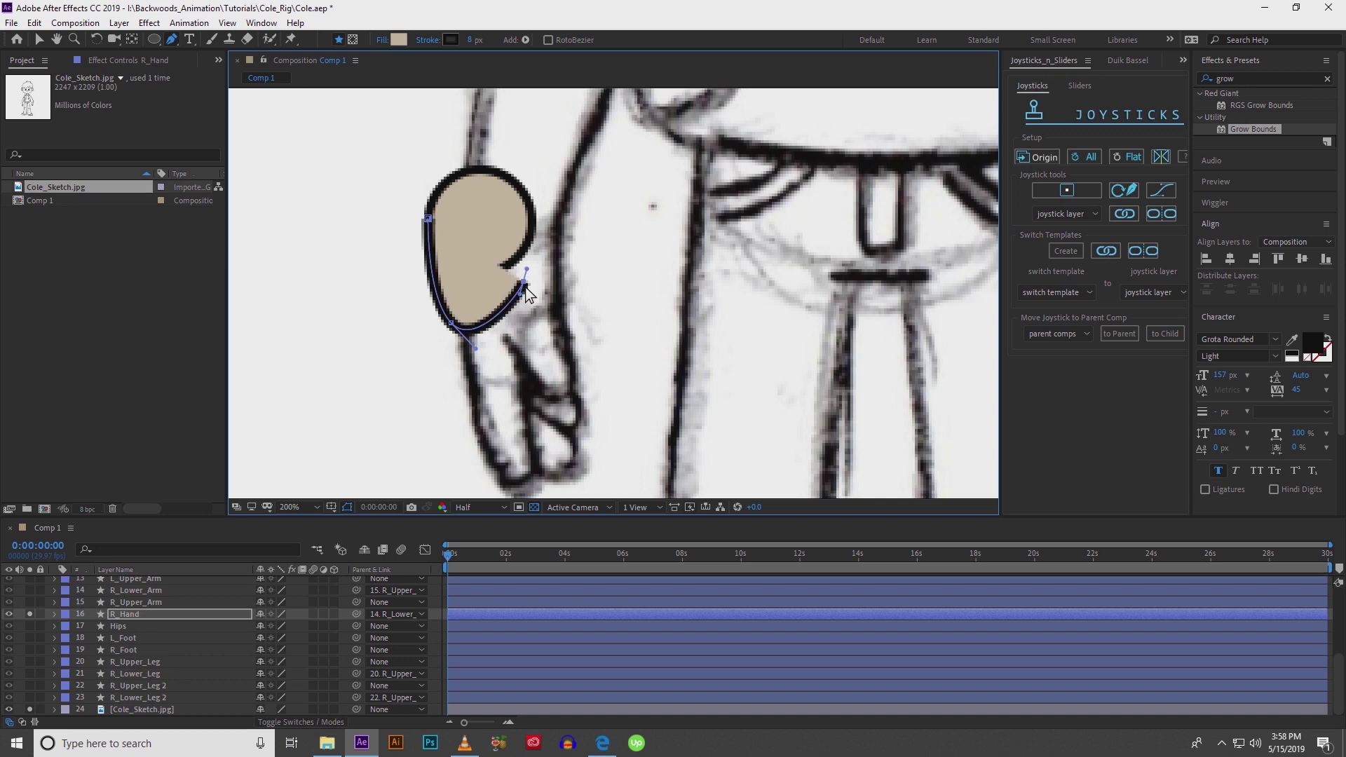
left_click(531, 225)
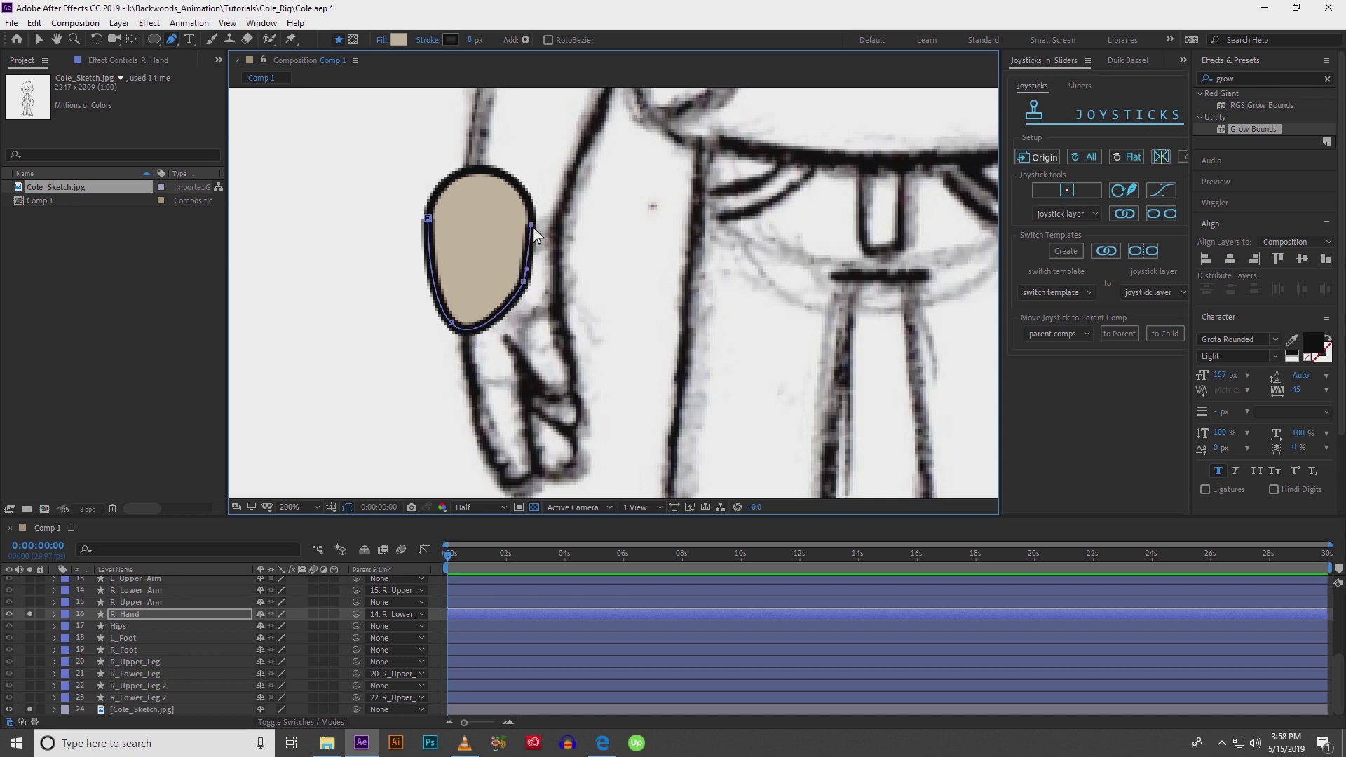
key("v")
left_click(450, 324)
left_click_drag(452, 329, 446, 338)
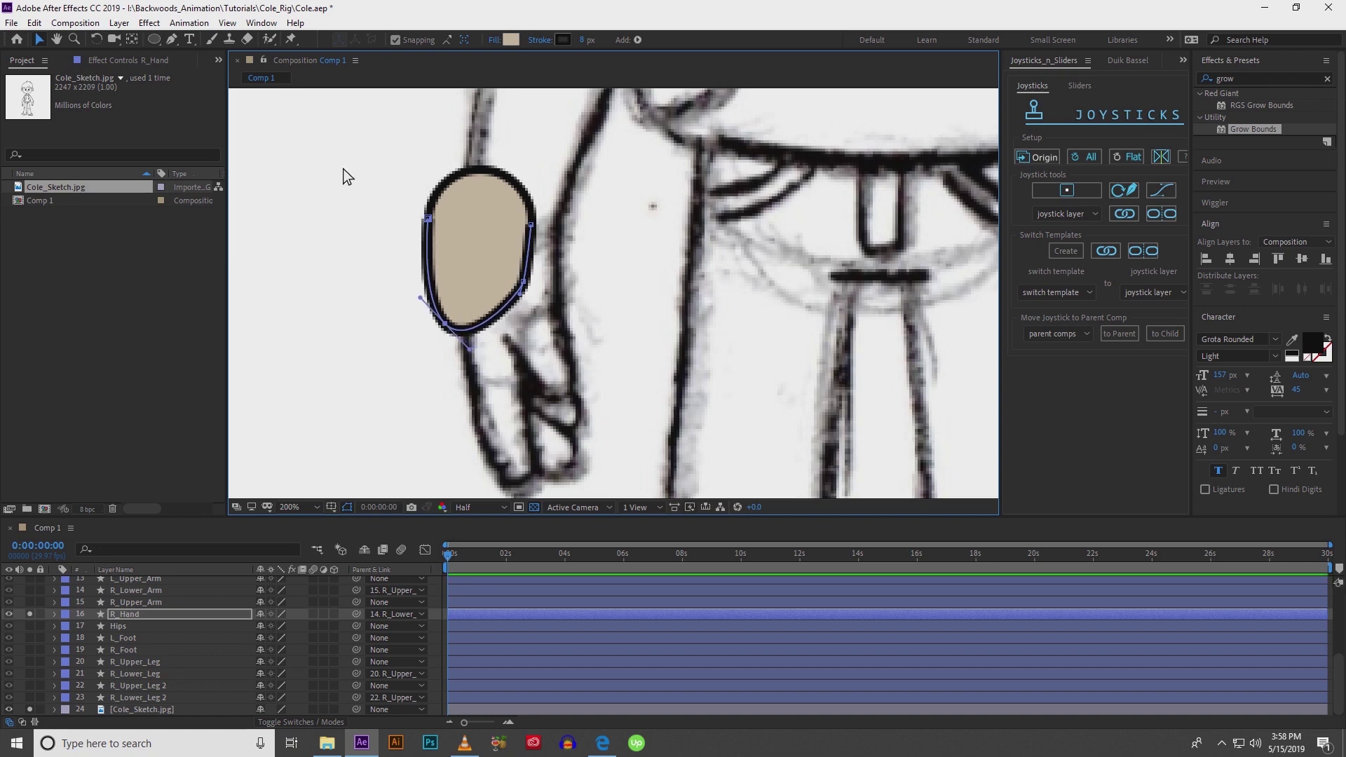
left_click(330, 181)
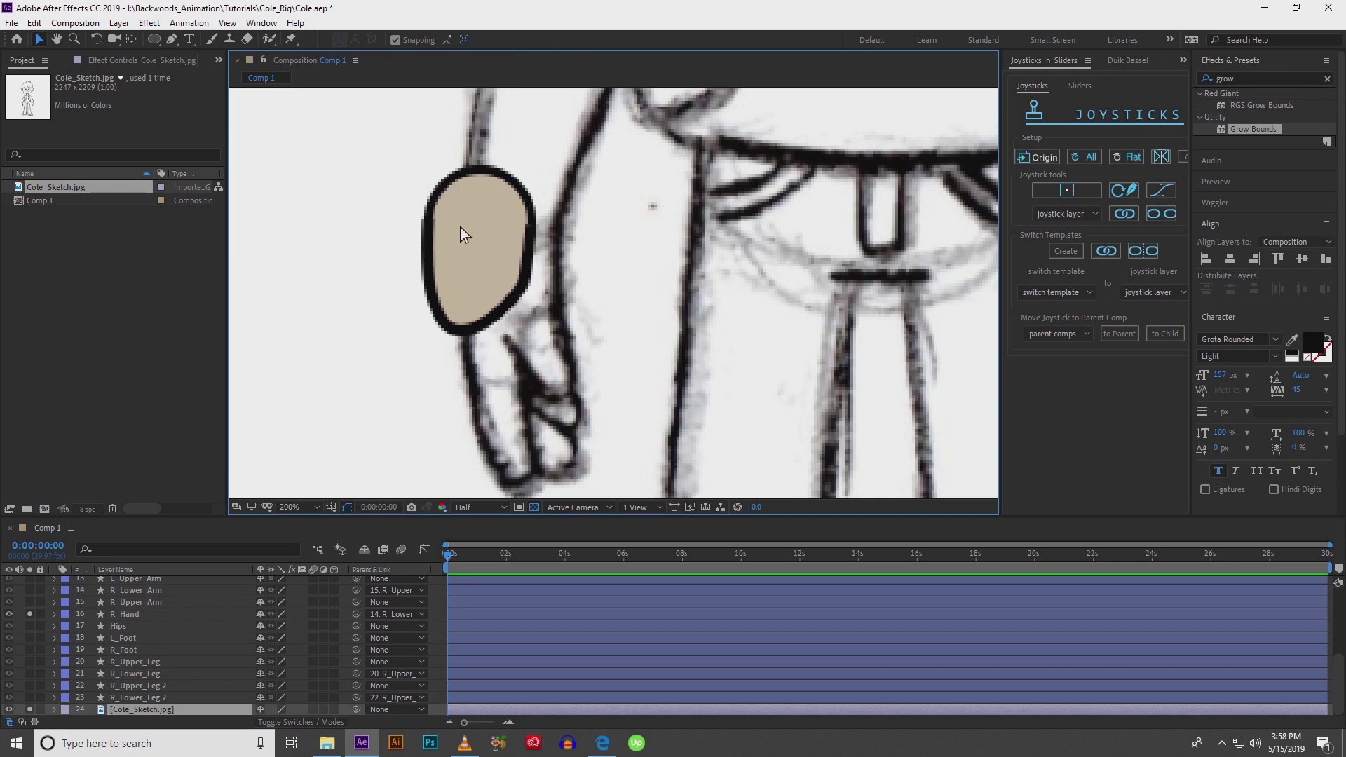
Draw a new curved path on R_Hand from the palm down toward the fingertips.
left_click(133, 614)
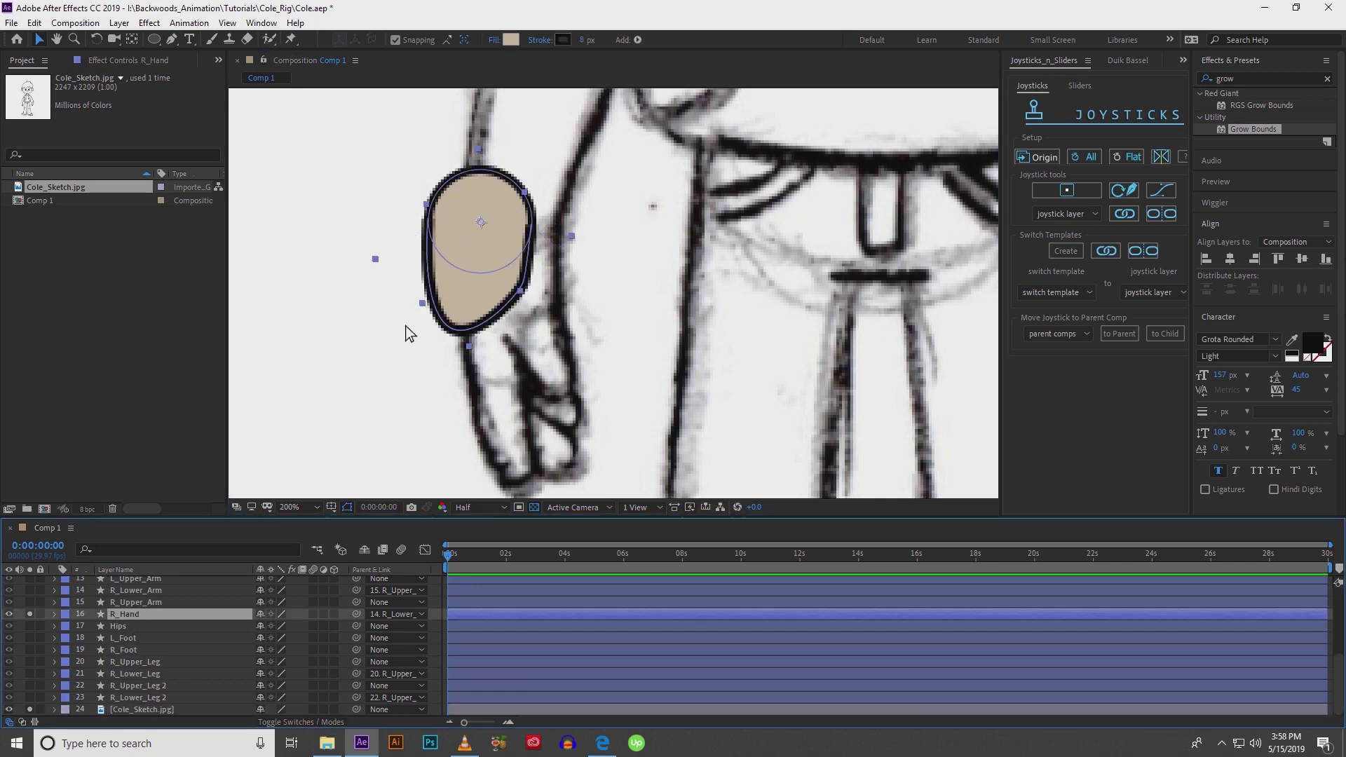
left_click(171, 39)
left_click_drag(453, 306, 456, 378)
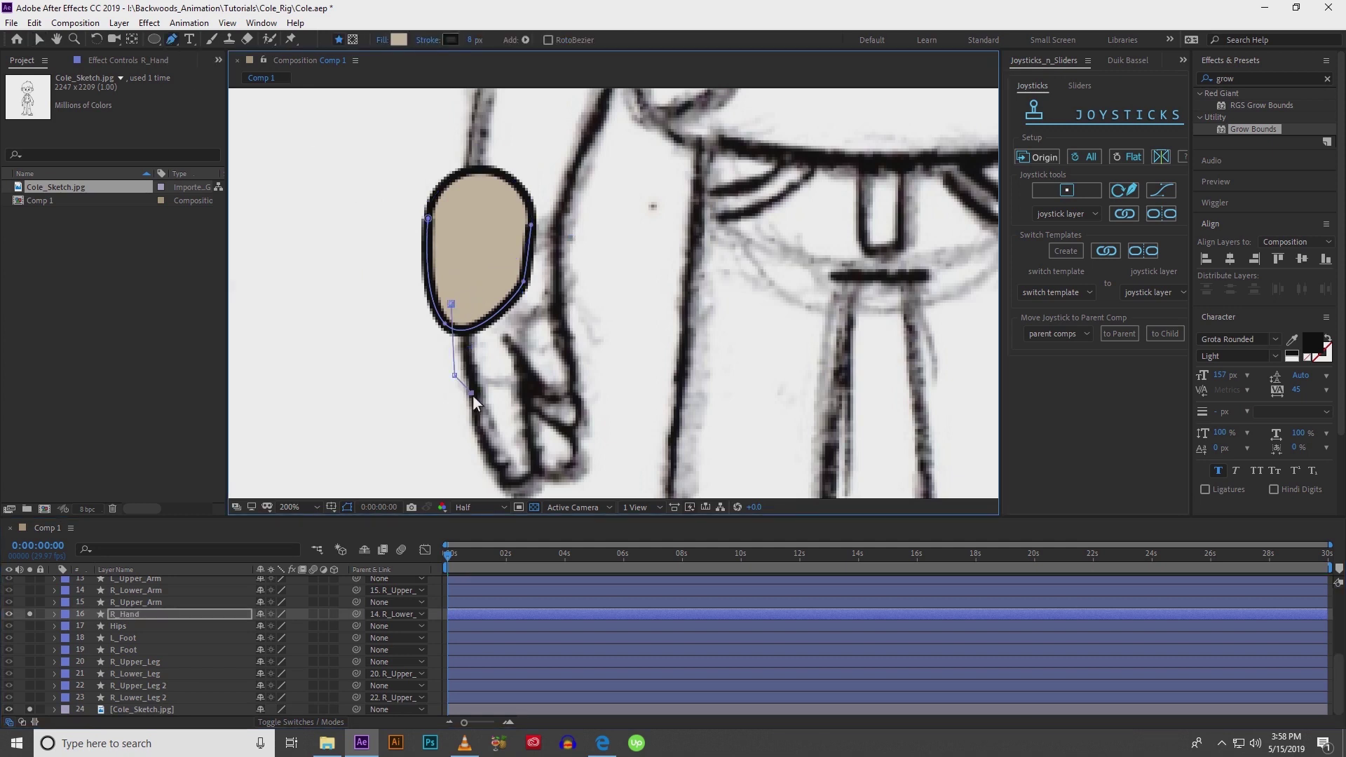
left_click(450, 371)
left_click_drag(461, 381, 462, 408)
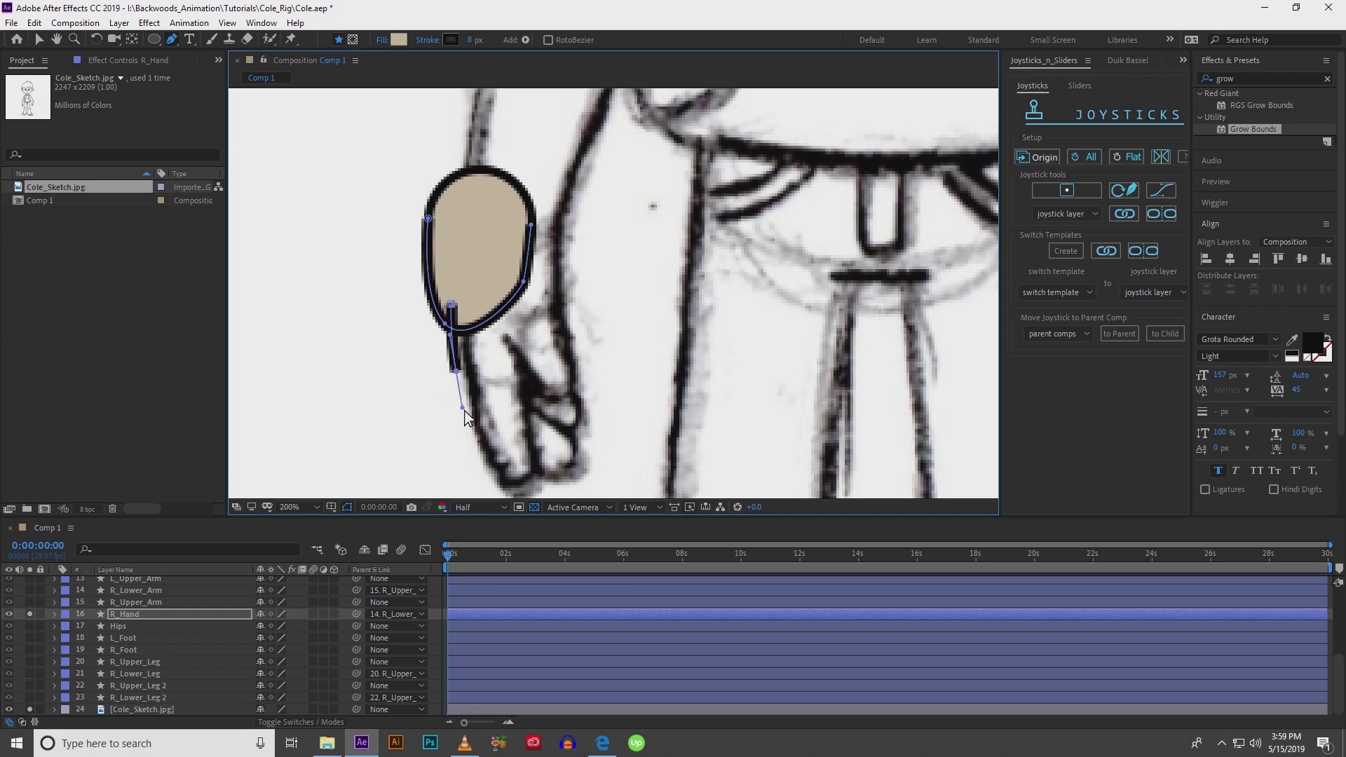
left_click(489, 453)
key("v")
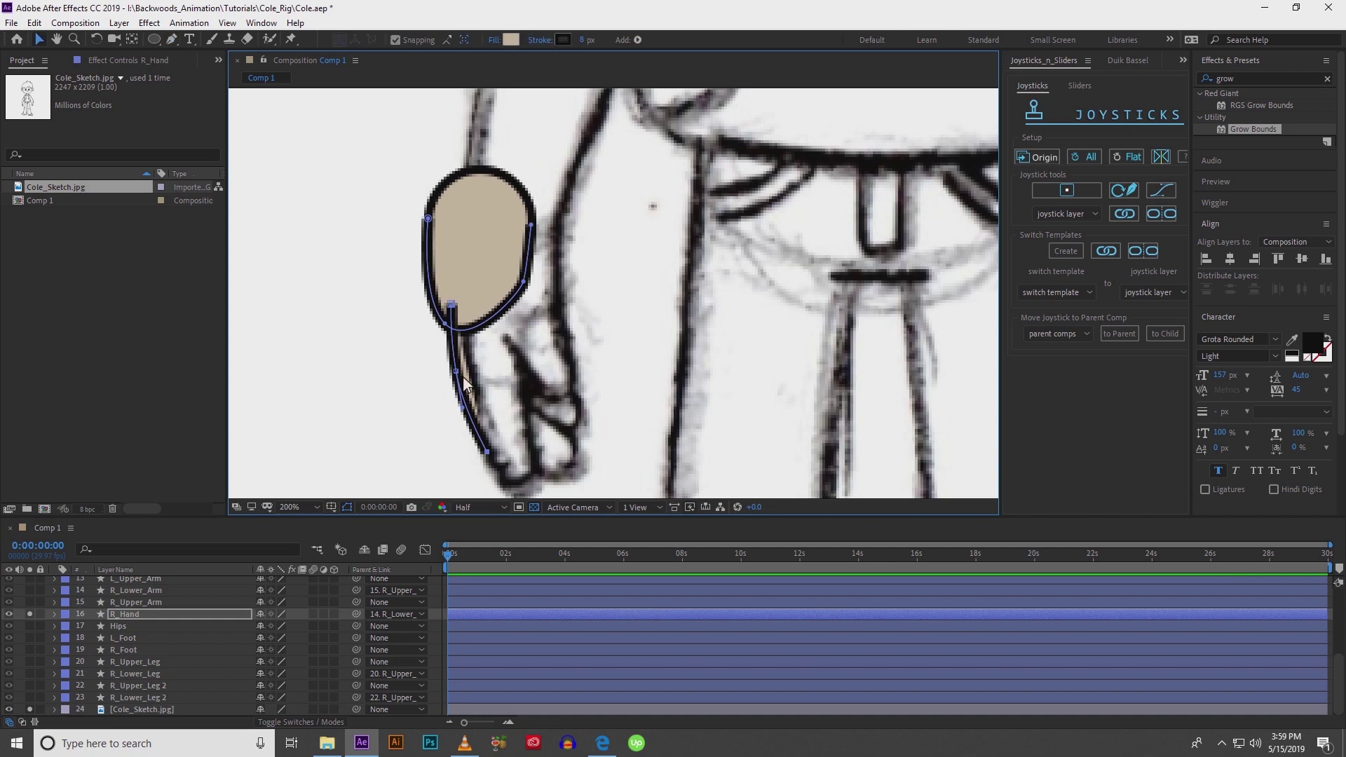
left_click_drag(453, 301, 449, 289)
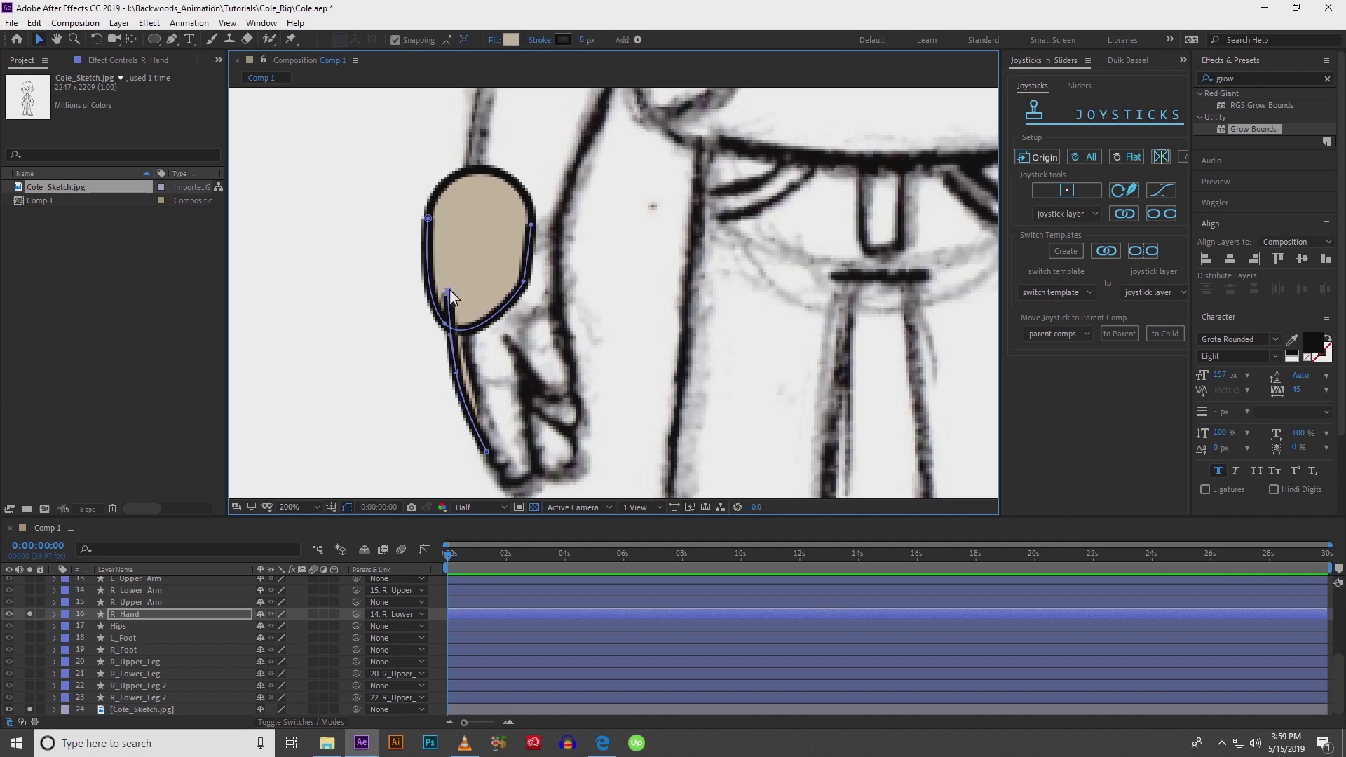
left_click_drag(486, 449, 486, 440)
left_click(459, 375)
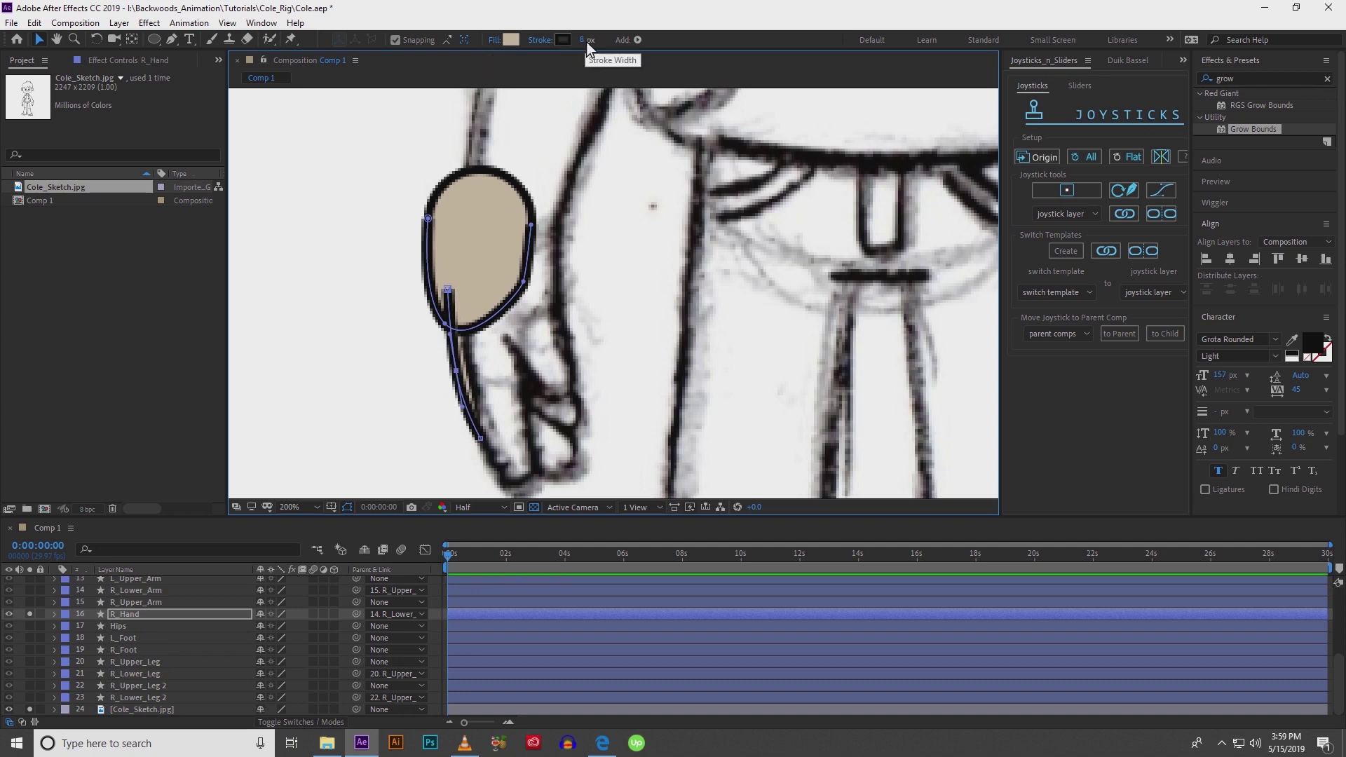
Set the new path's stroke width to 40 px and nudge Shape 2 slightly right.
left_click_drag(586, 40, 607, 41)
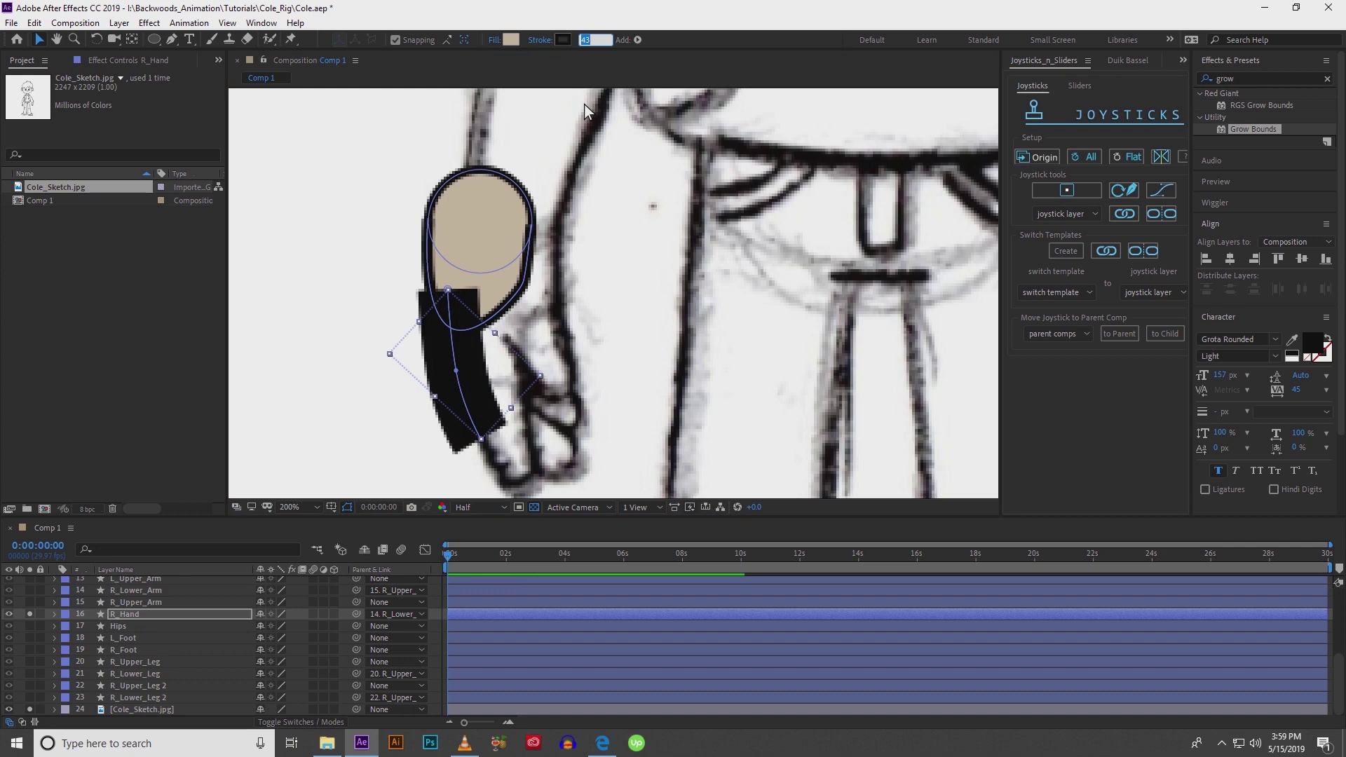
type("40")
key("Return")
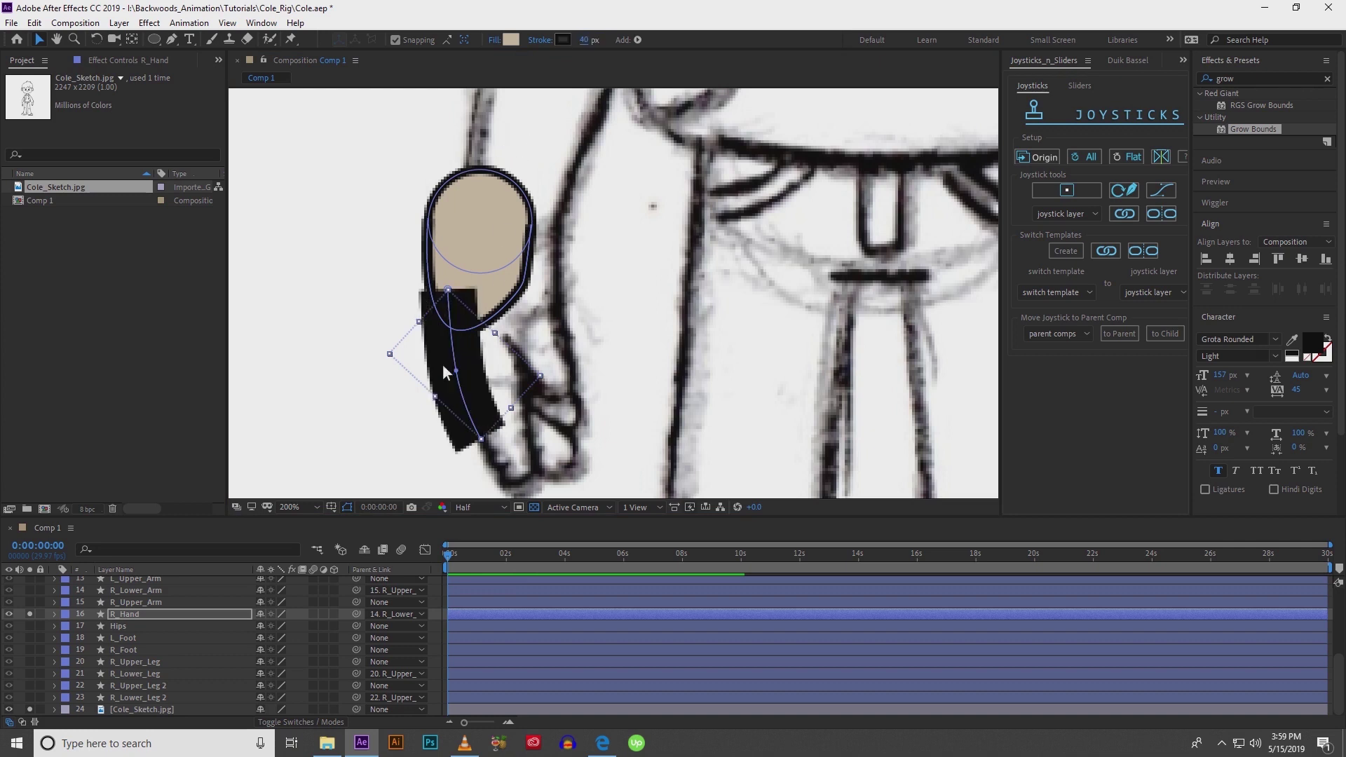
left_click(463, 348)
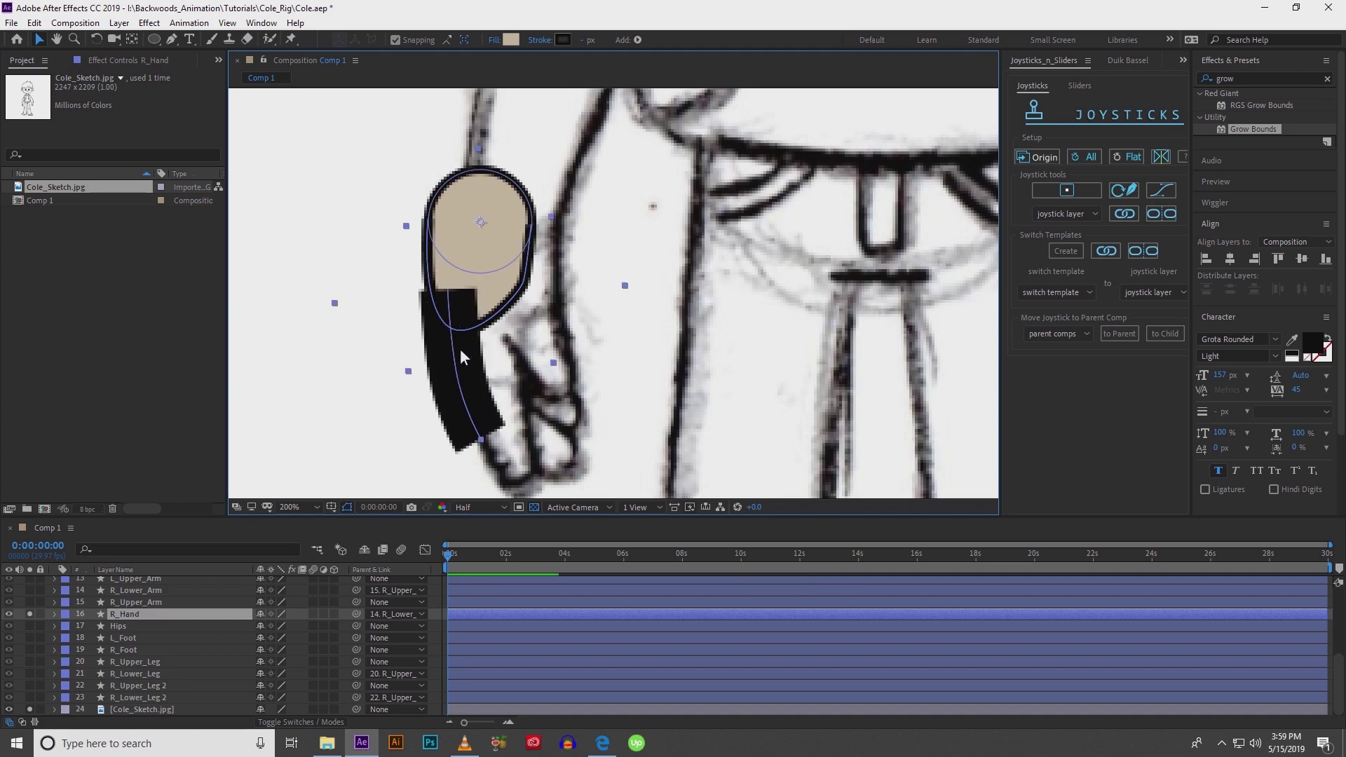
left_click(453, 359)
left_click(55, 614)
left_click(67, 627)
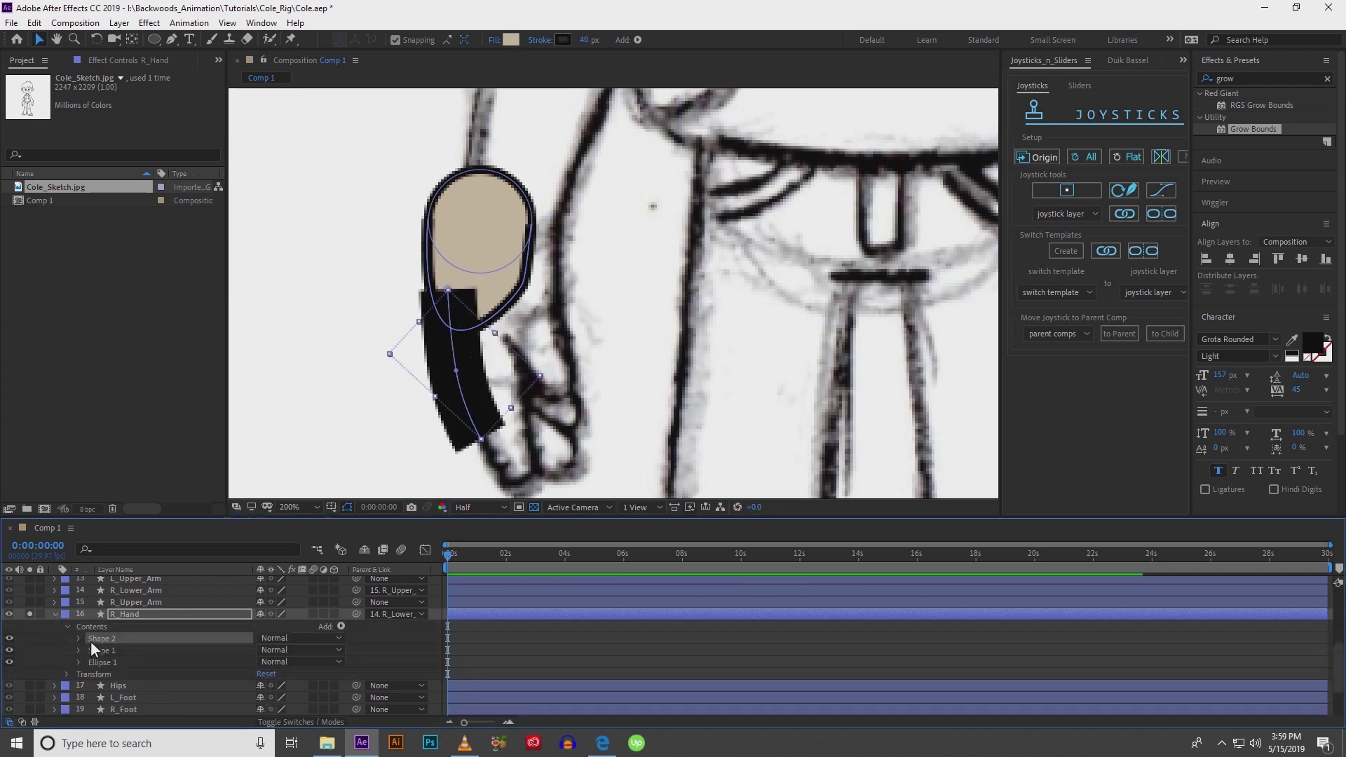
left_click(453, 340)
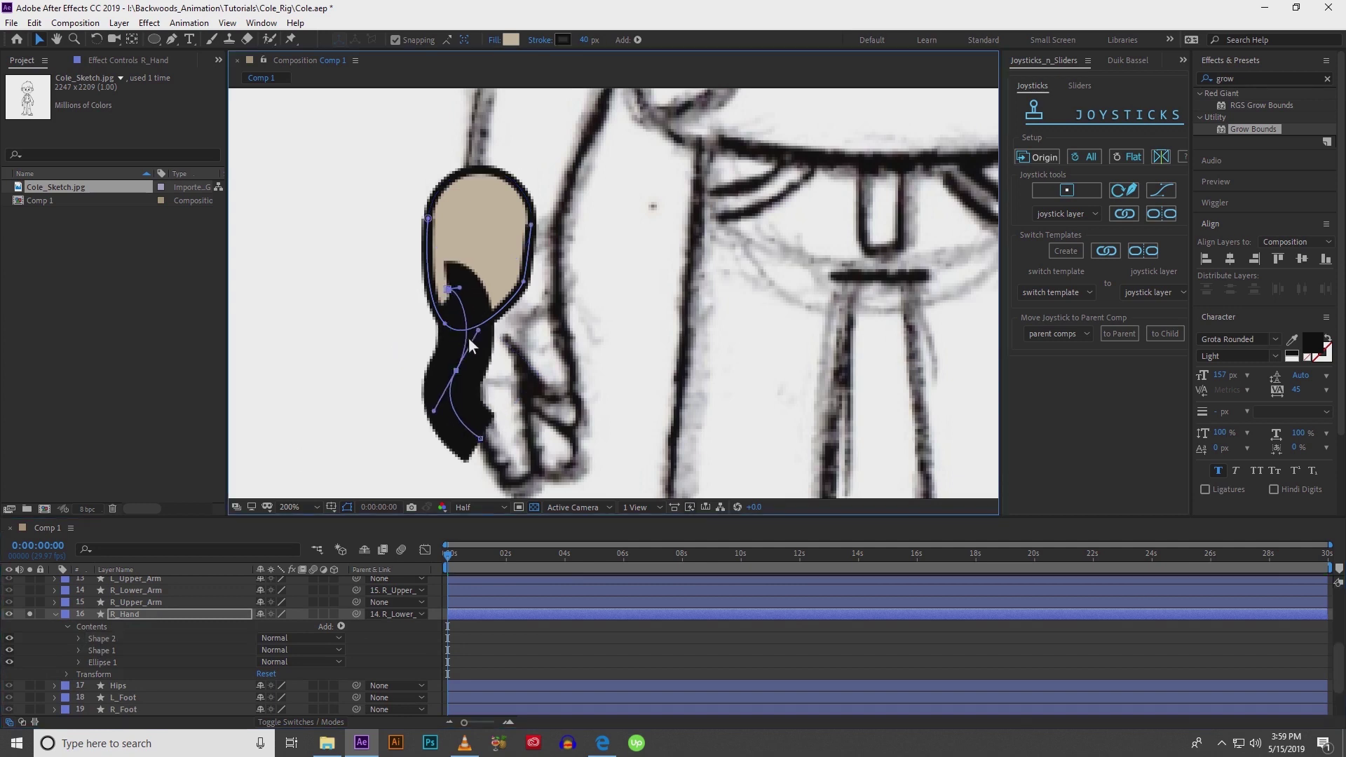
left_click(447, 358)
double_click(455, 364)
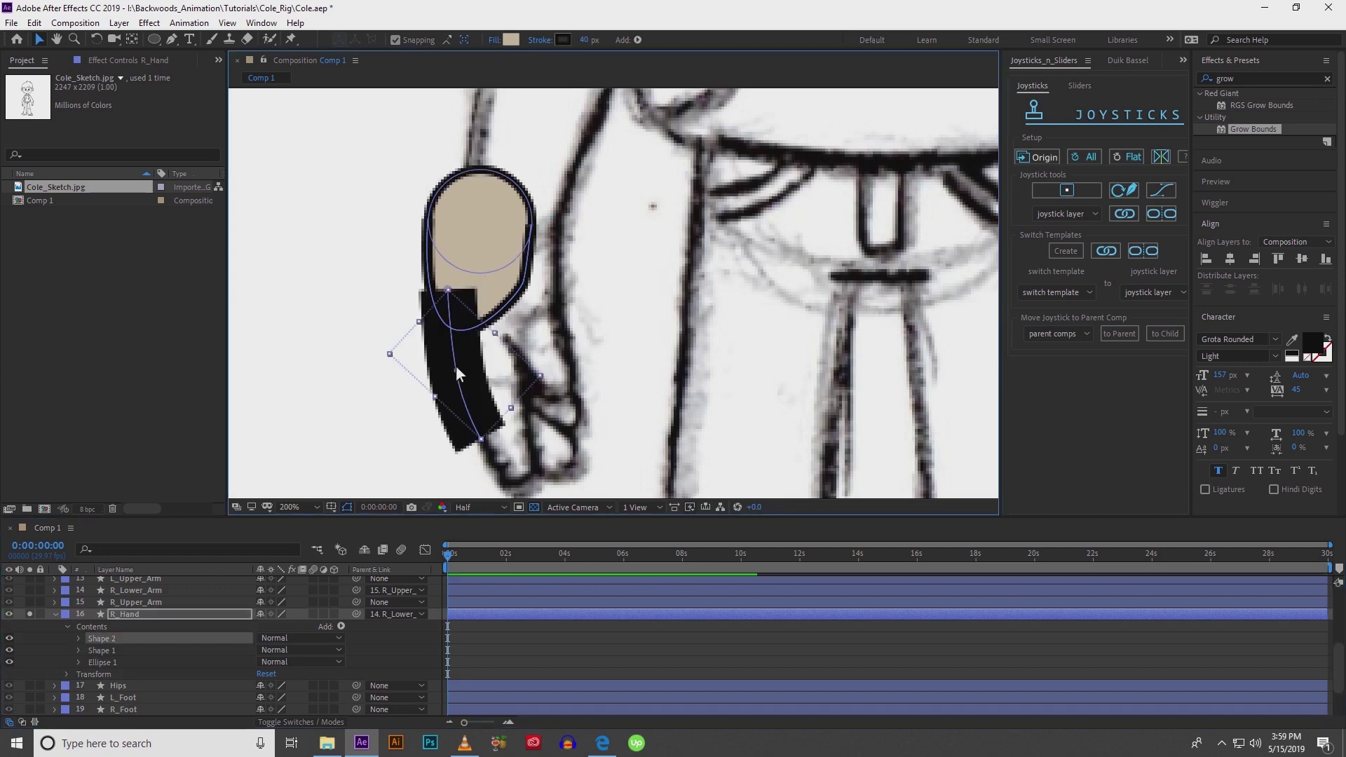
key("shift+Right")
key("shift+Right")
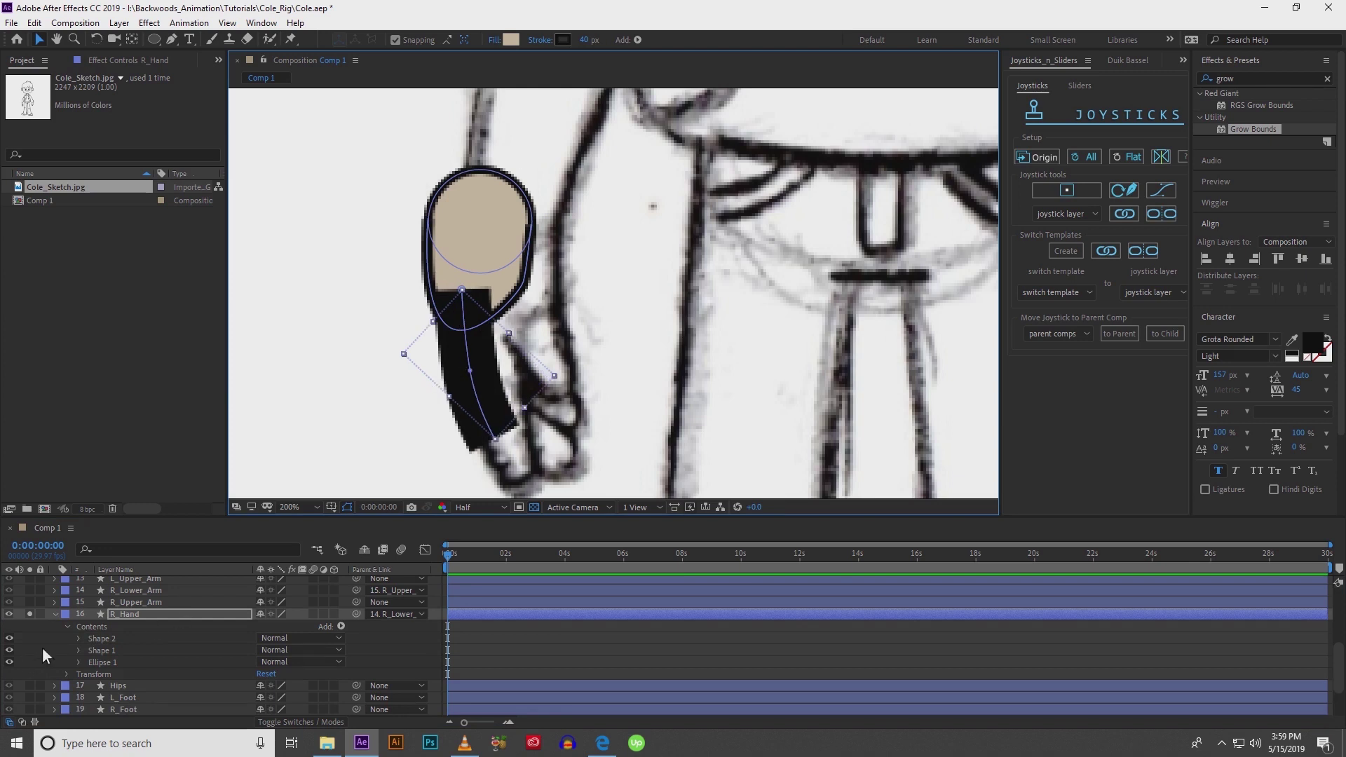
Set Shape 2's Stroke 1 Line Cap to Round Cap.
left_click(102, 640)
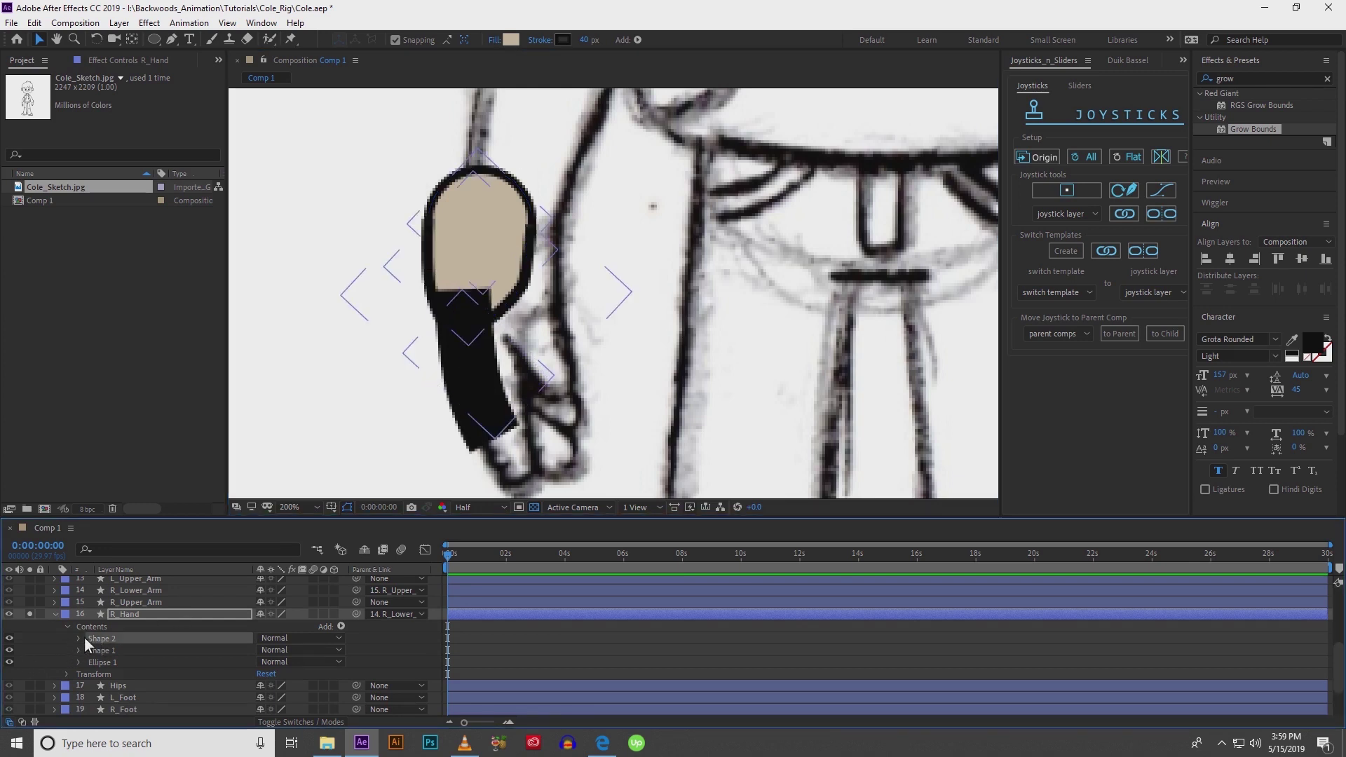
left_click(84, 636)
left_click(78, 639)
left_click(91, 662)
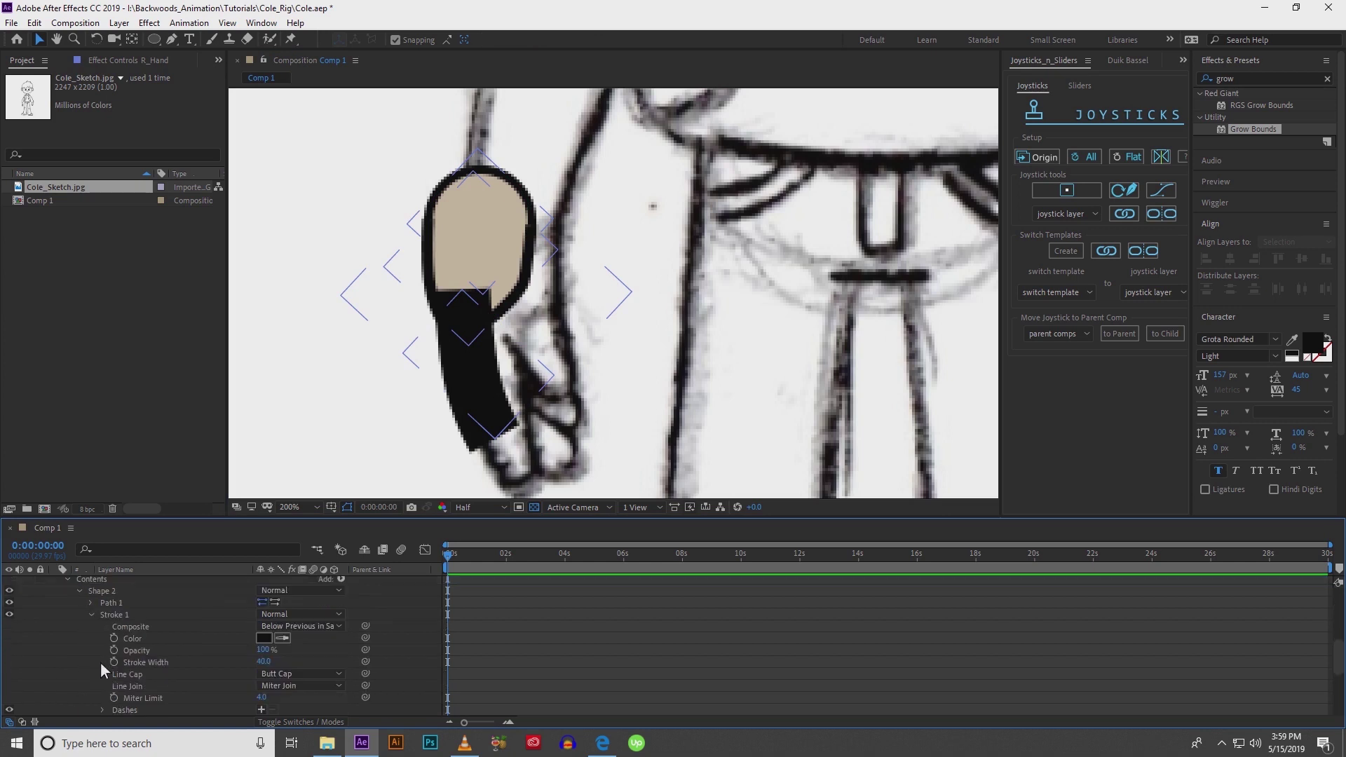
left_click(299, 675)
left_click(301, 640)
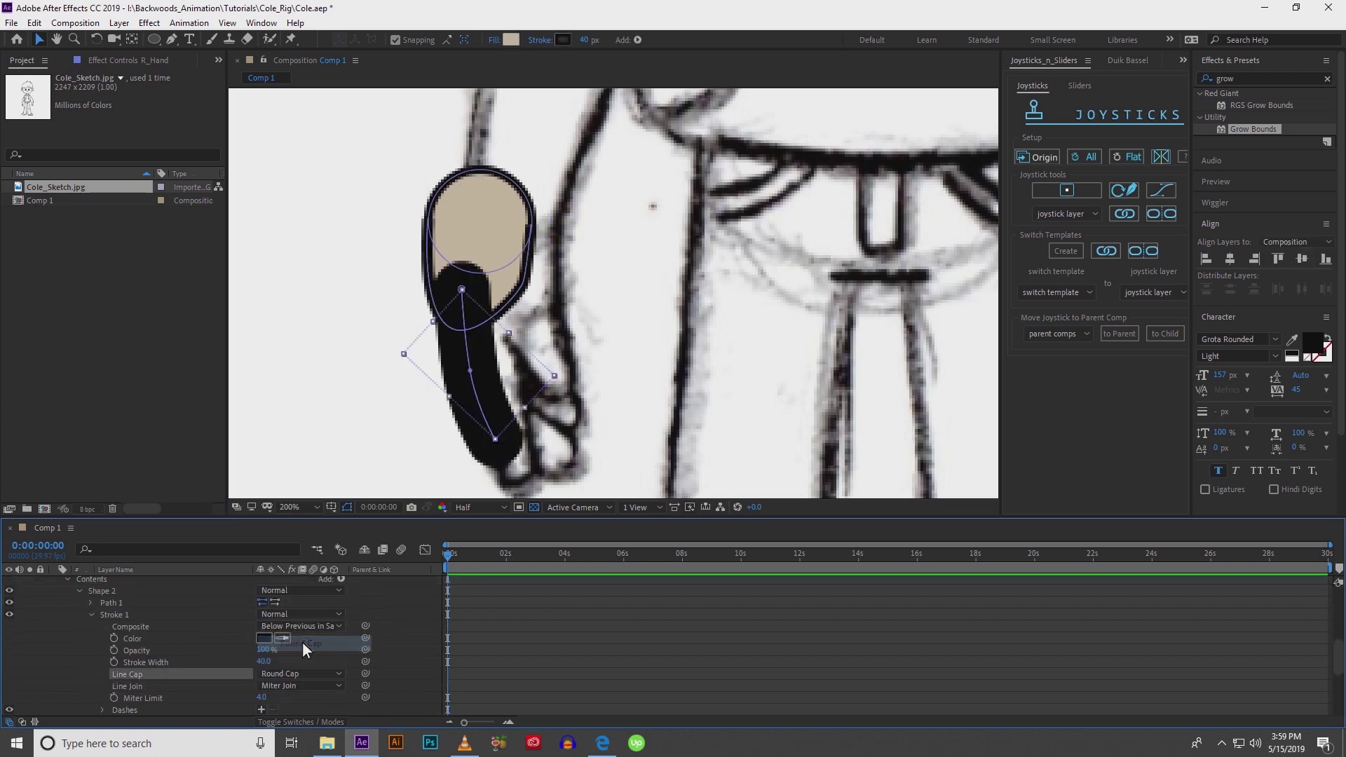
Move the black stroke's points up-left to fit the hand.
left_click(499, 608)
left_click(486, 398)
double_click(472, 373)
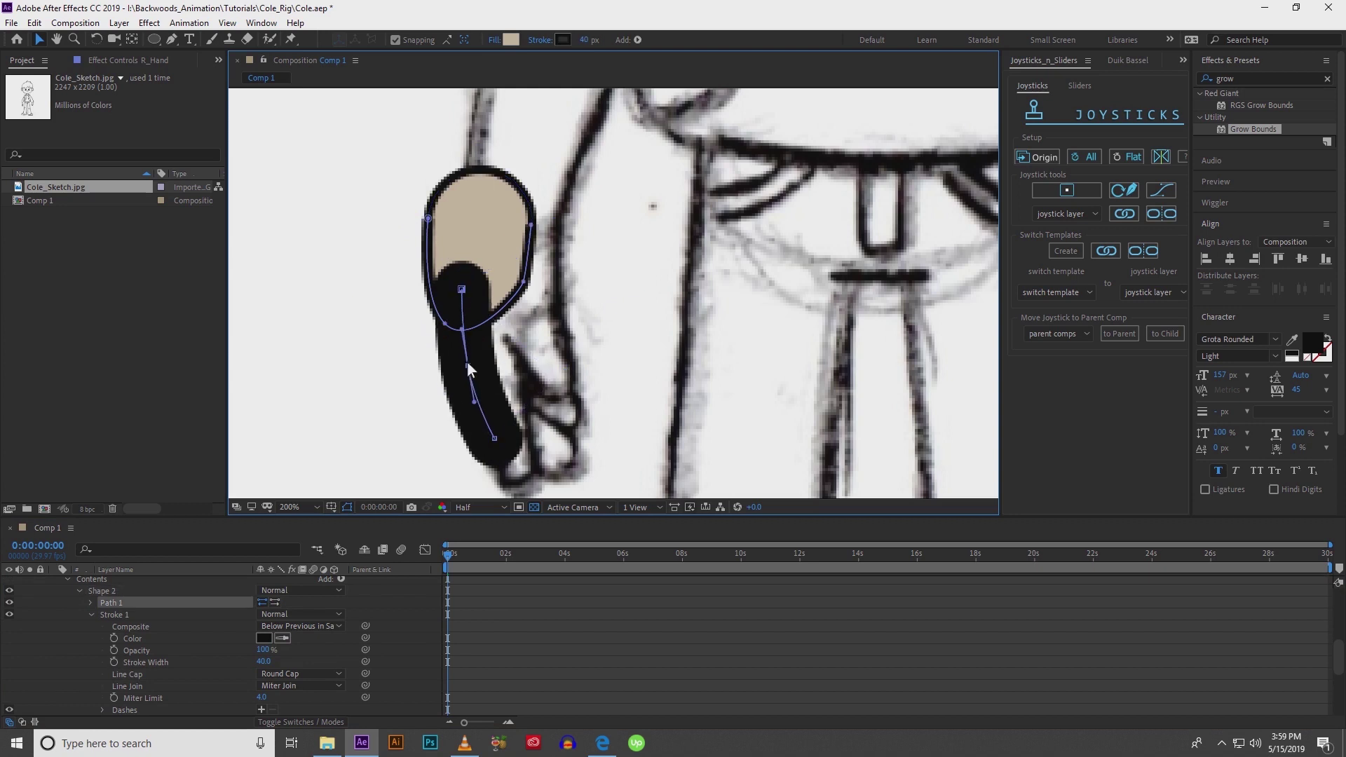
left_click_drag(495, 443, 474, 402)
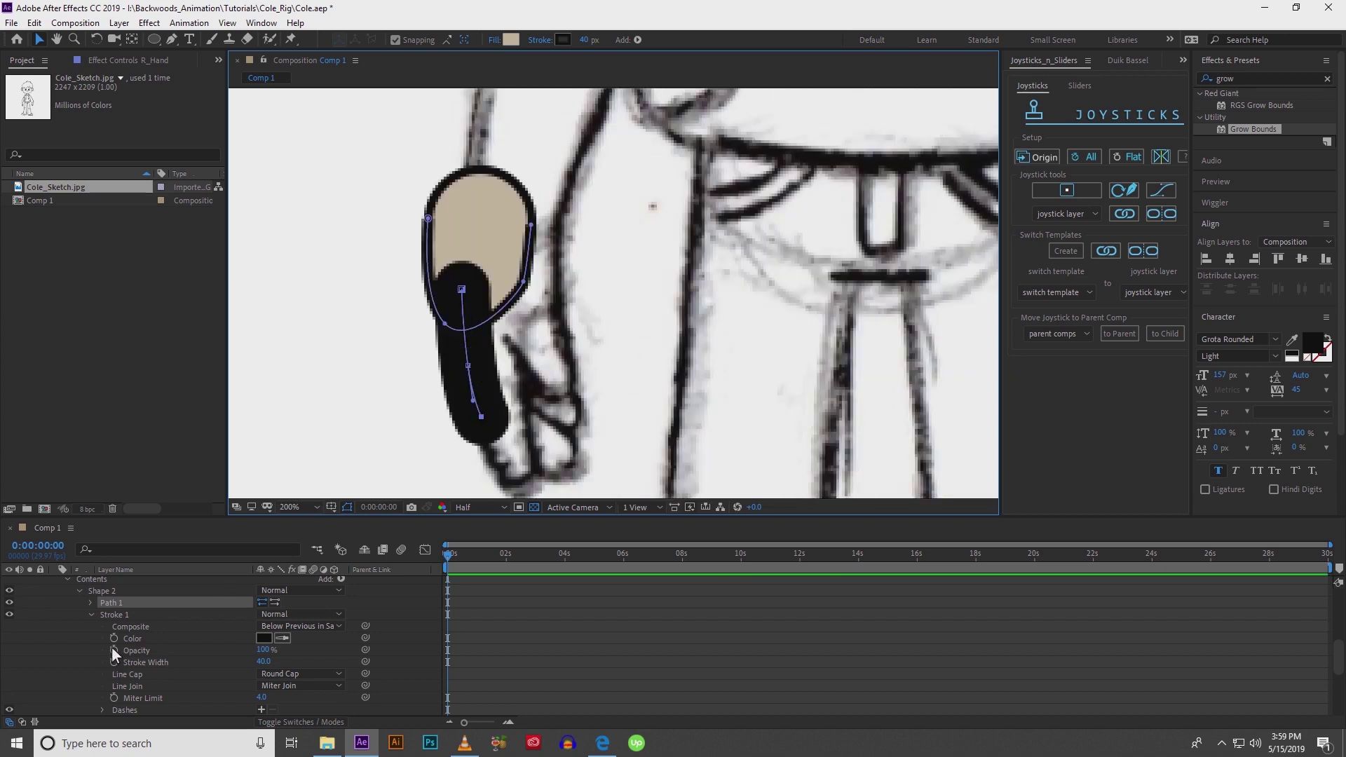
Change Shape 2's stroke colour to the sampled beige skin tone CEBCA5.
scroll(88, 603, "up", 2)
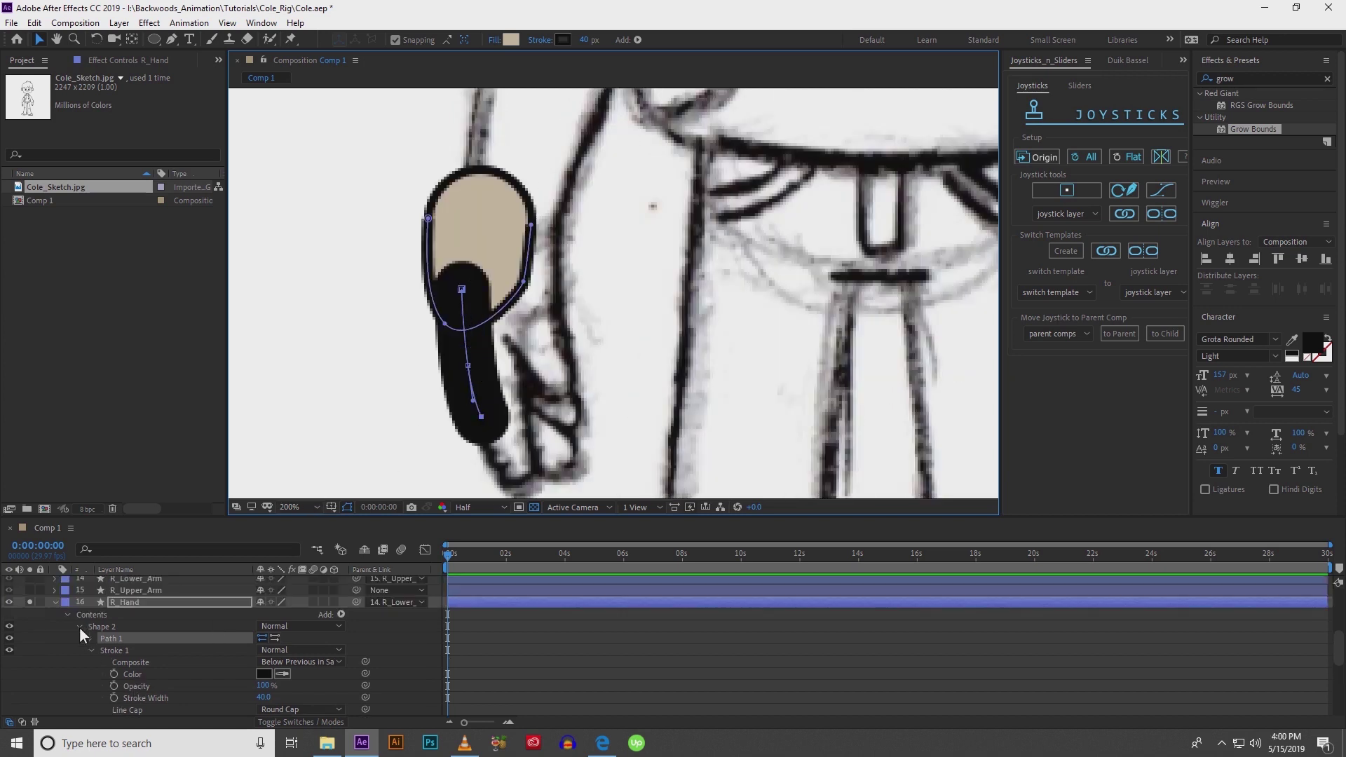
left_click(79, 628)
left_click(106, 627)
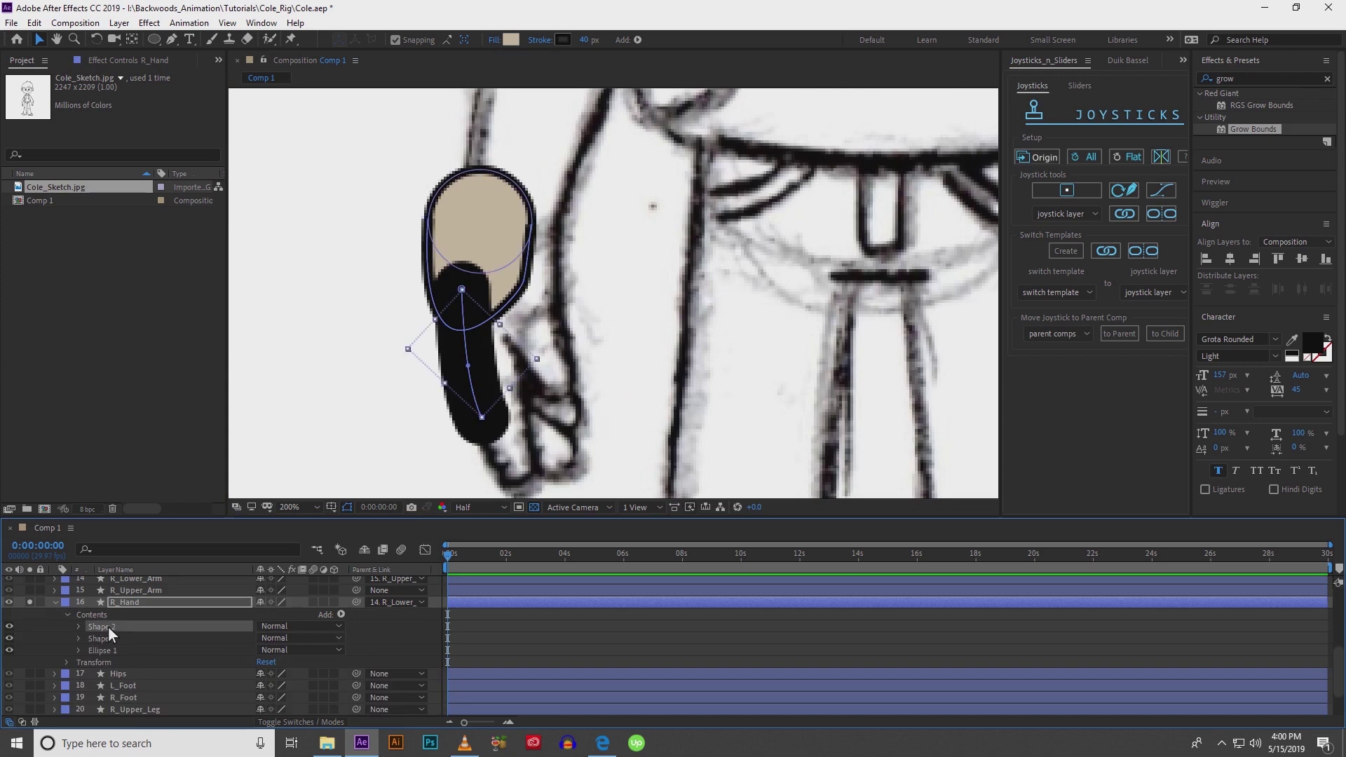
left_click(563, 40)
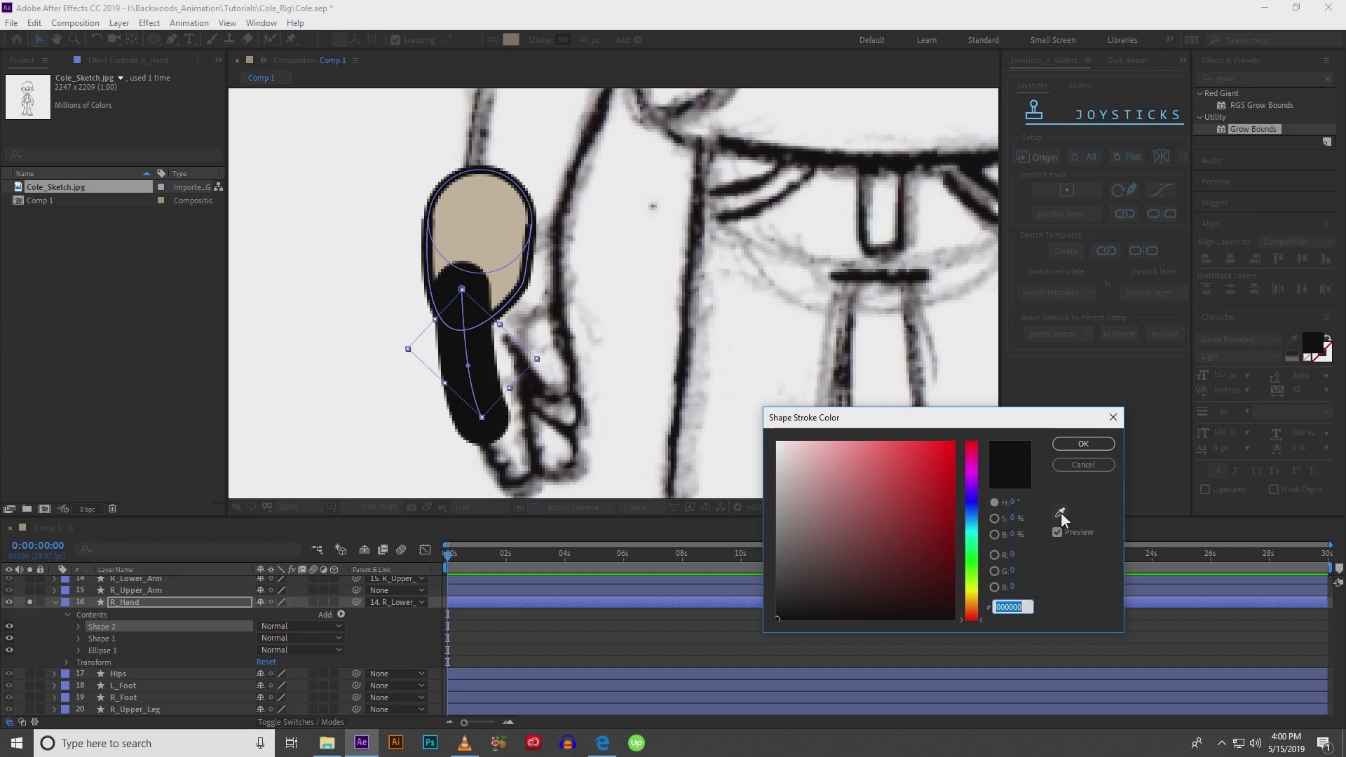
left_click(1060, 513)
left_click(466, 224)
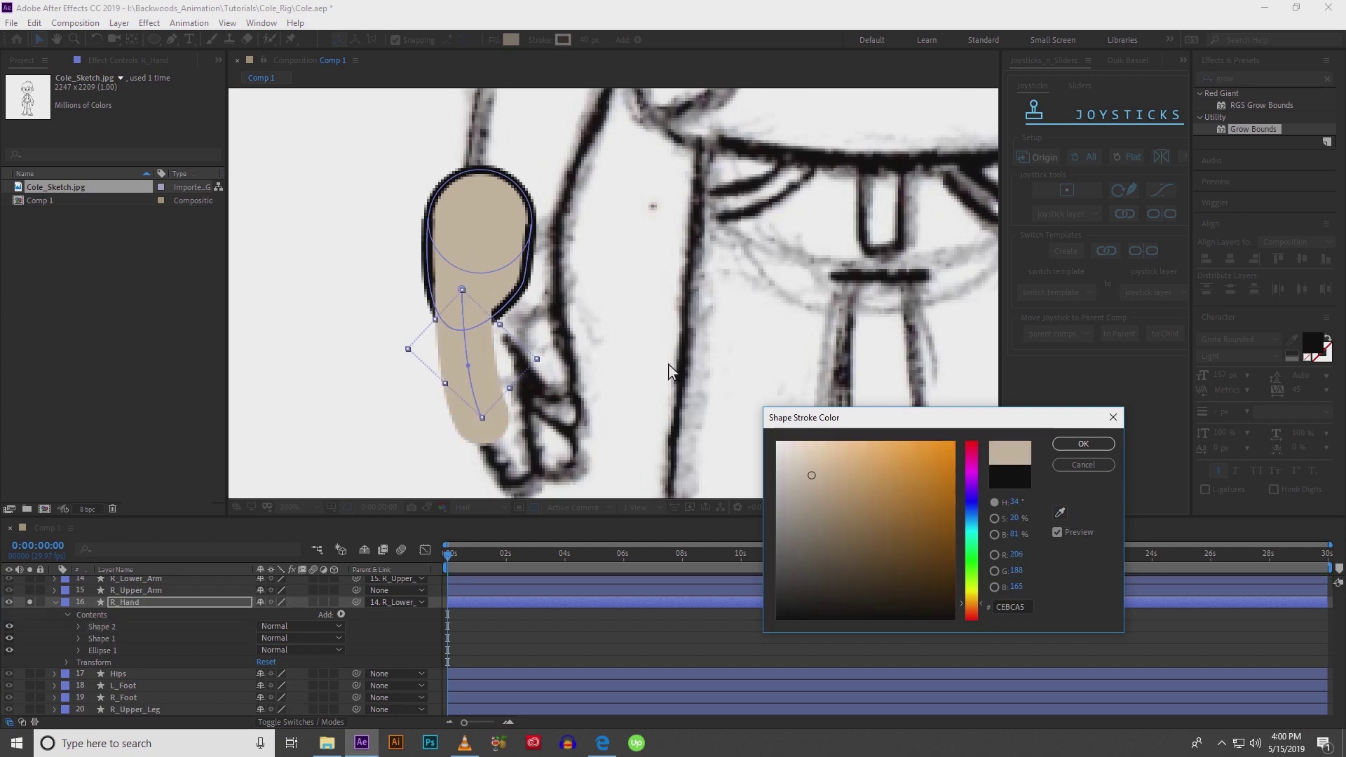
left_click(1061, 443)
Rename Shape 2 to 'Pointer', duplicate it, and place Pointer 2 below Pointer.
left_click(97, 630)
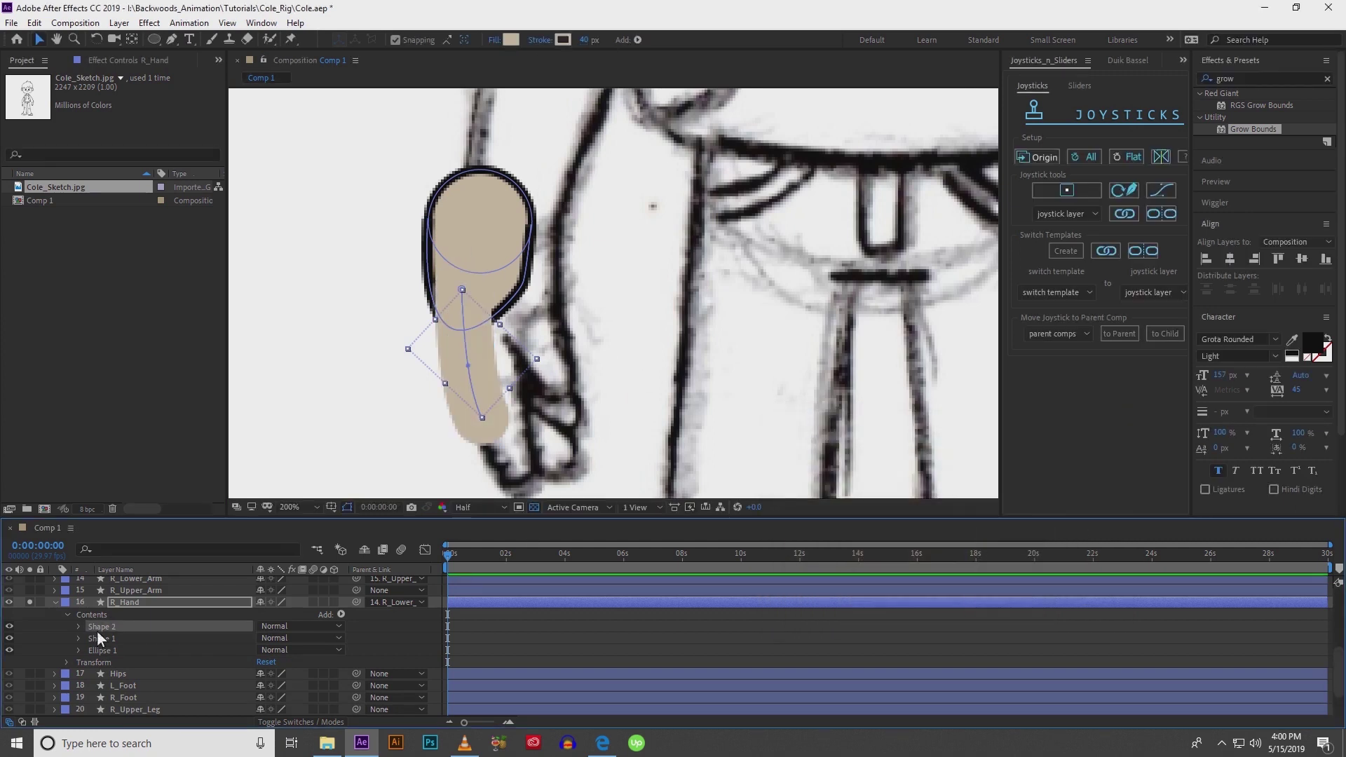
key("Return")
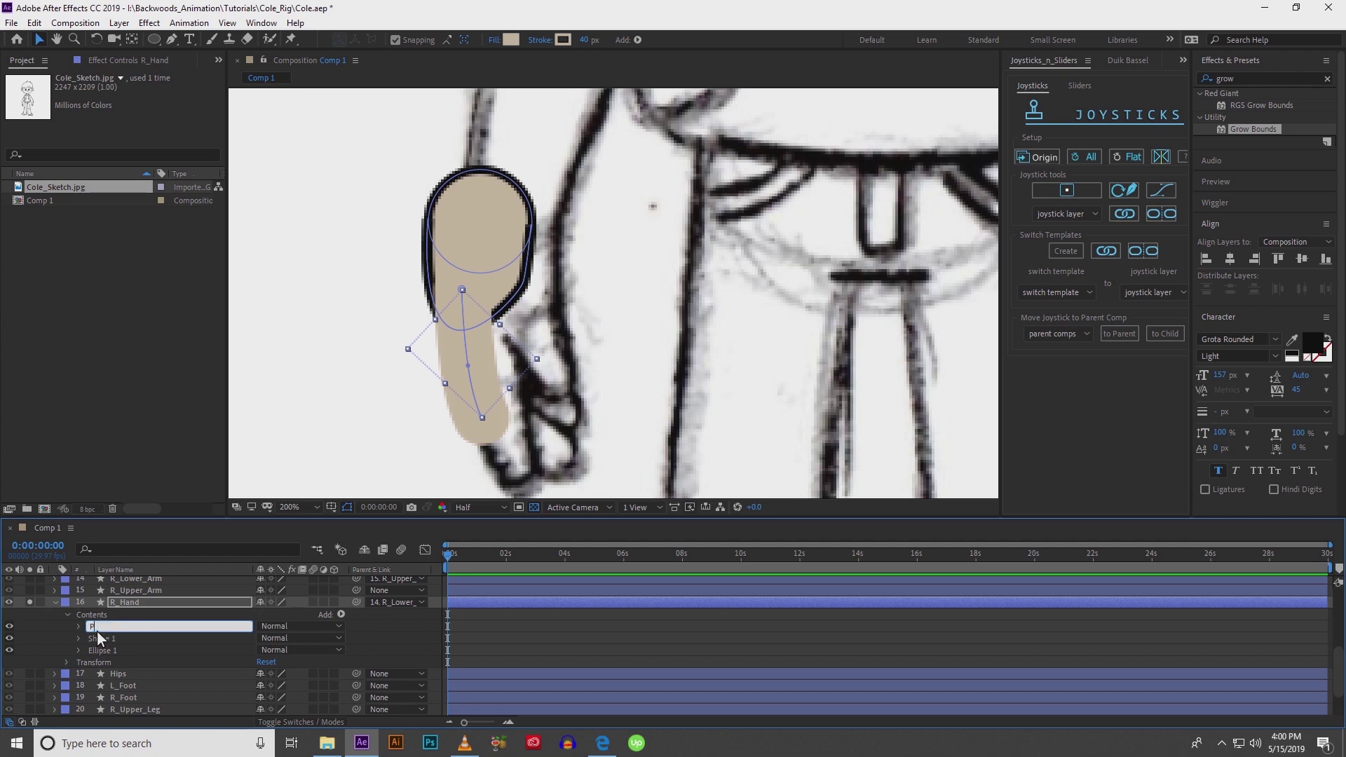
type("Pointer")
key("Return")
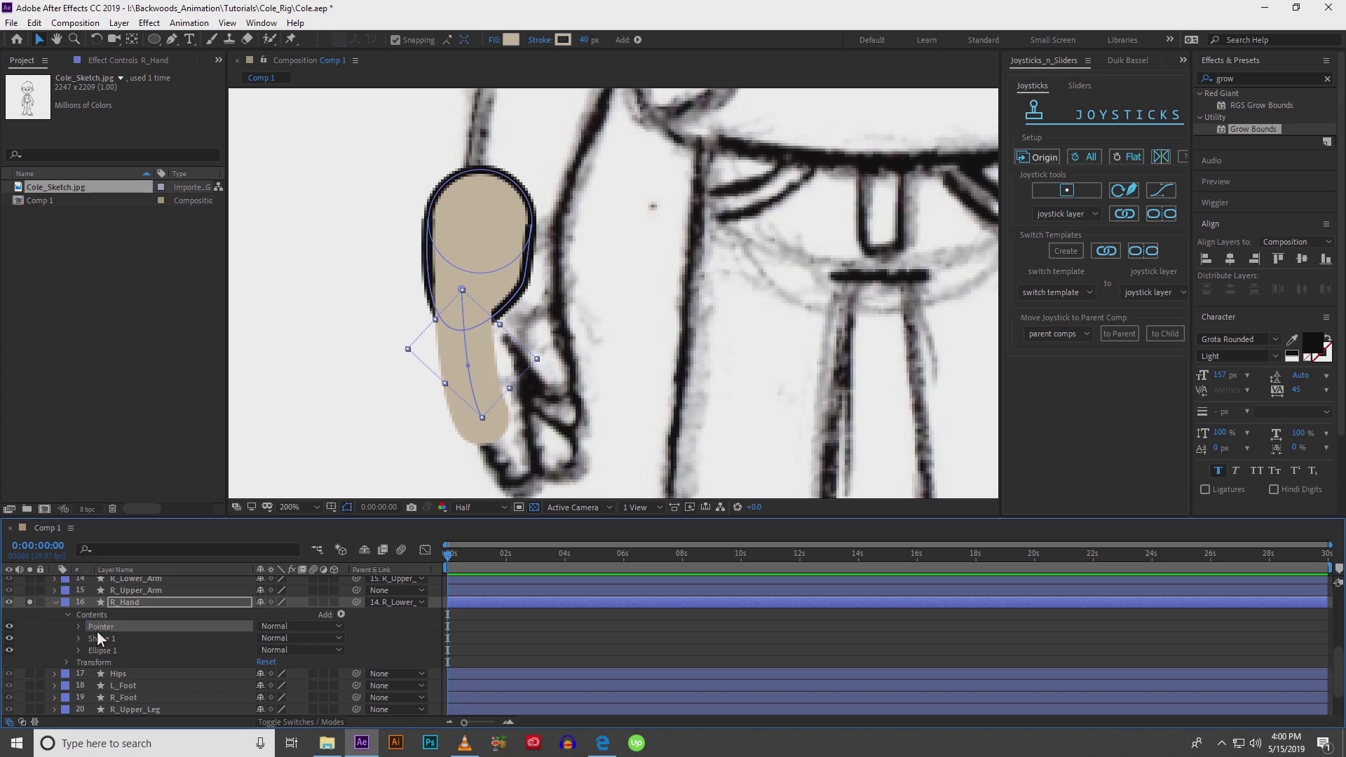
key("ctrl+d")
left_click_drag(97, 629, 111, 642)
Pick-whip Pointer 2's Path to Pointer's Path so both share one shape.
left_click(79, 638)
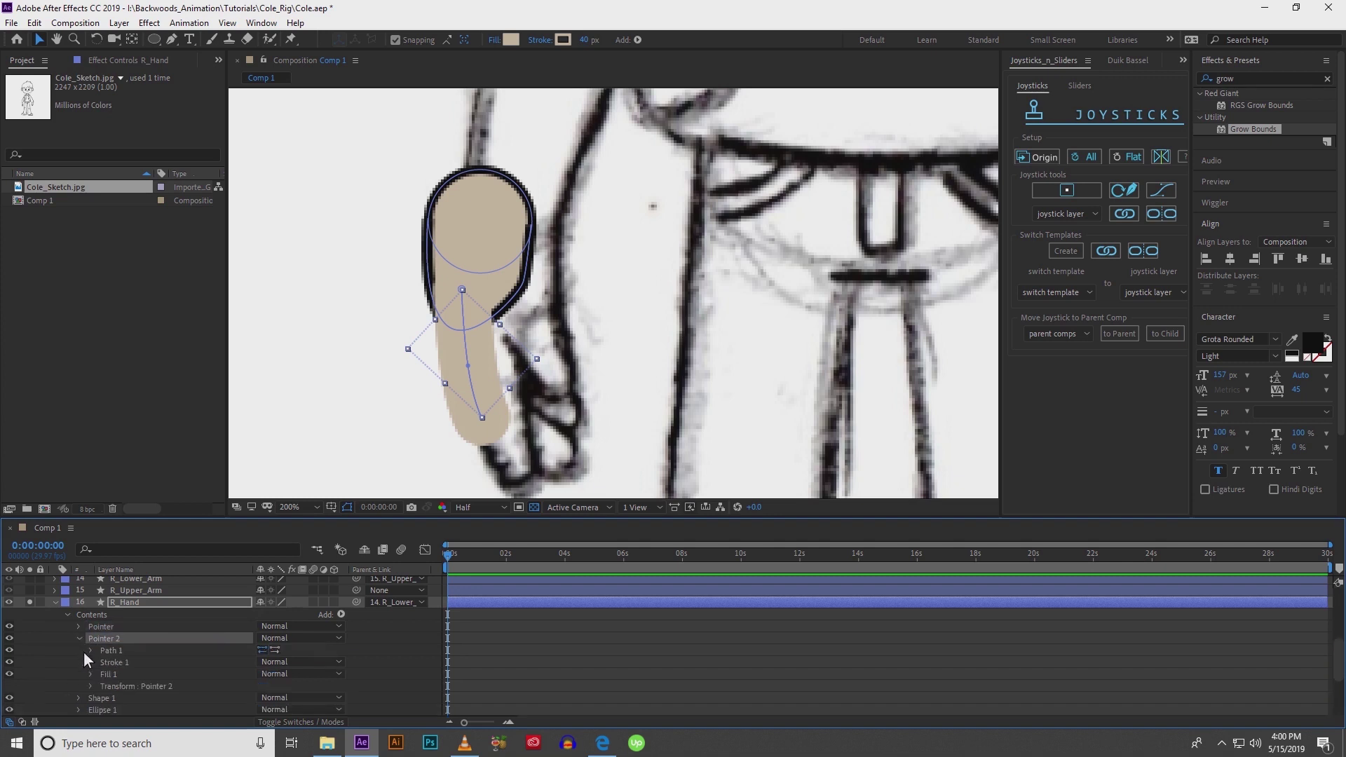
left_click(79, 627)
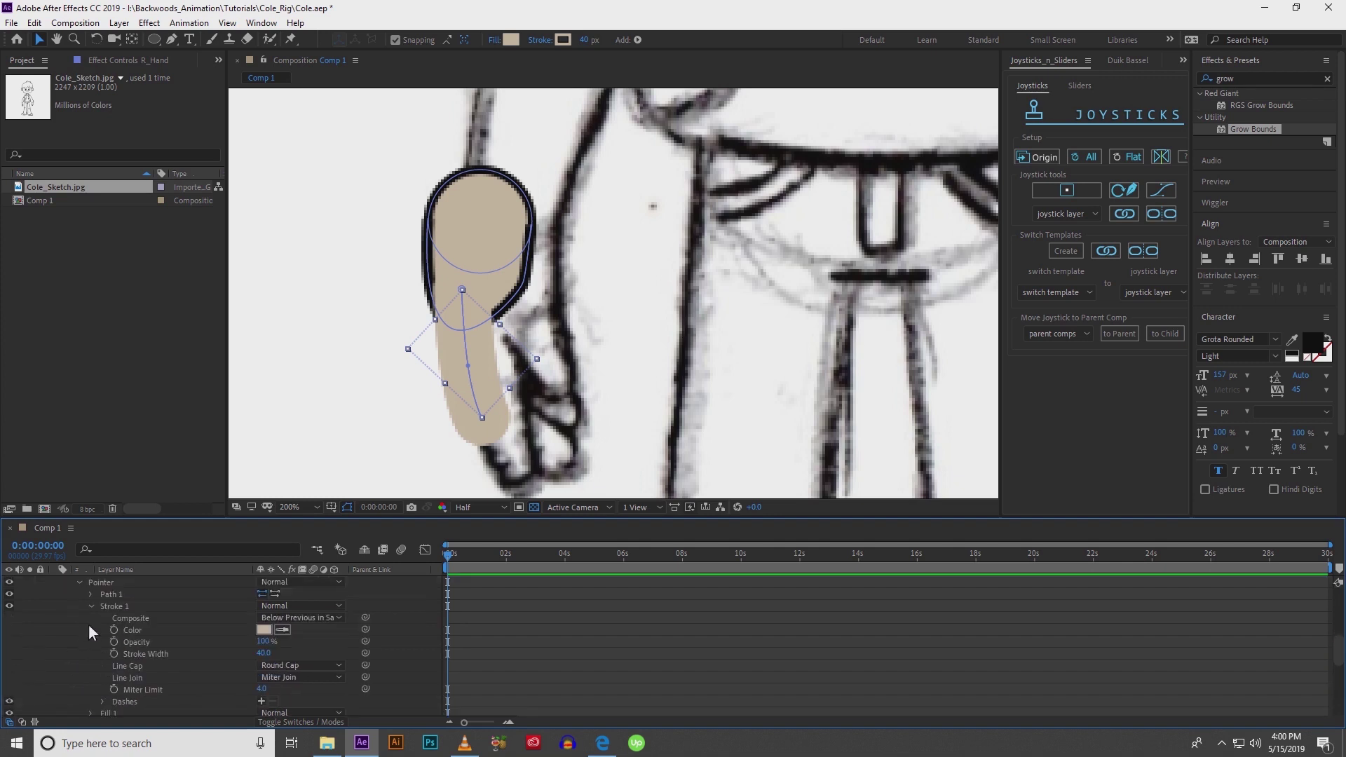
scroll(89, 600, "down", 1)
left_click(90, 642)
left_click(90, 642)
left_click(90, 630)
scroll(119, 666, "down", 3)
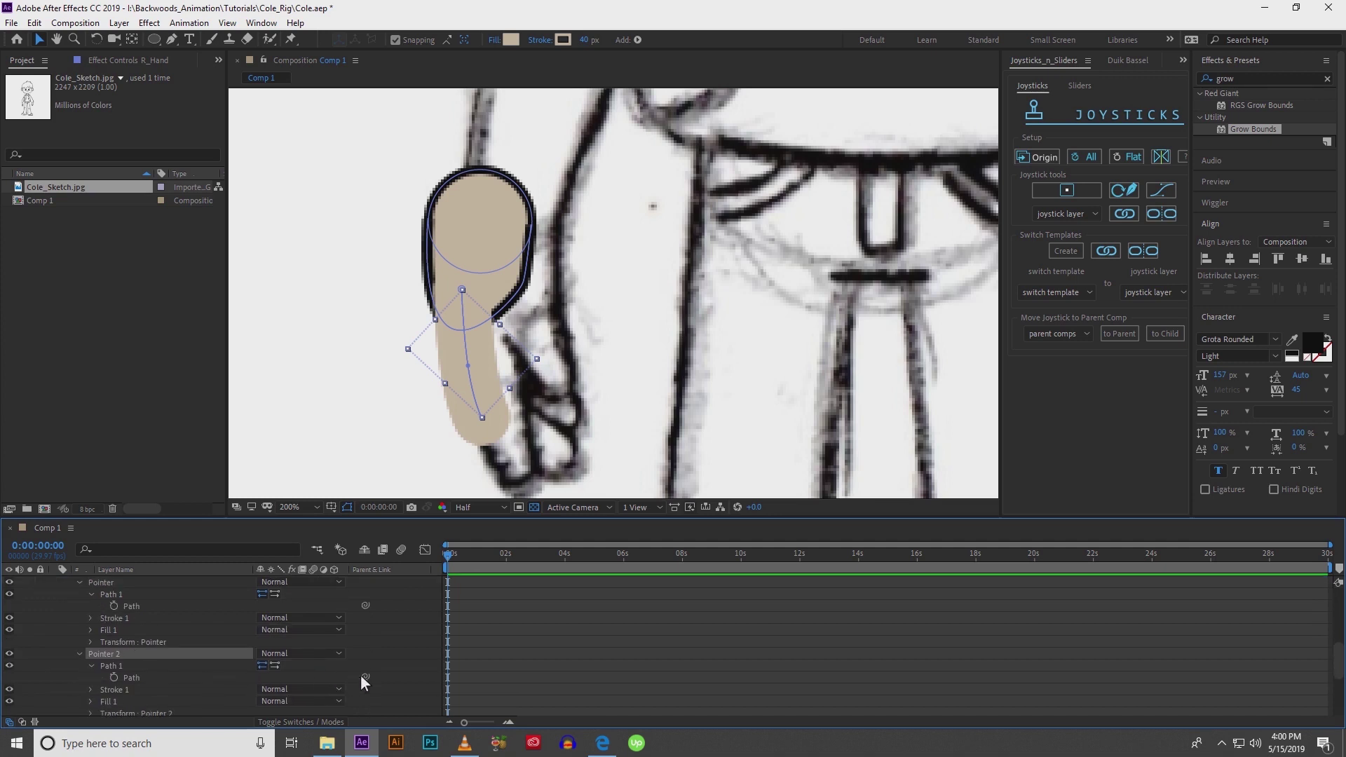
left_click_drag(367, 677, 151, 607)
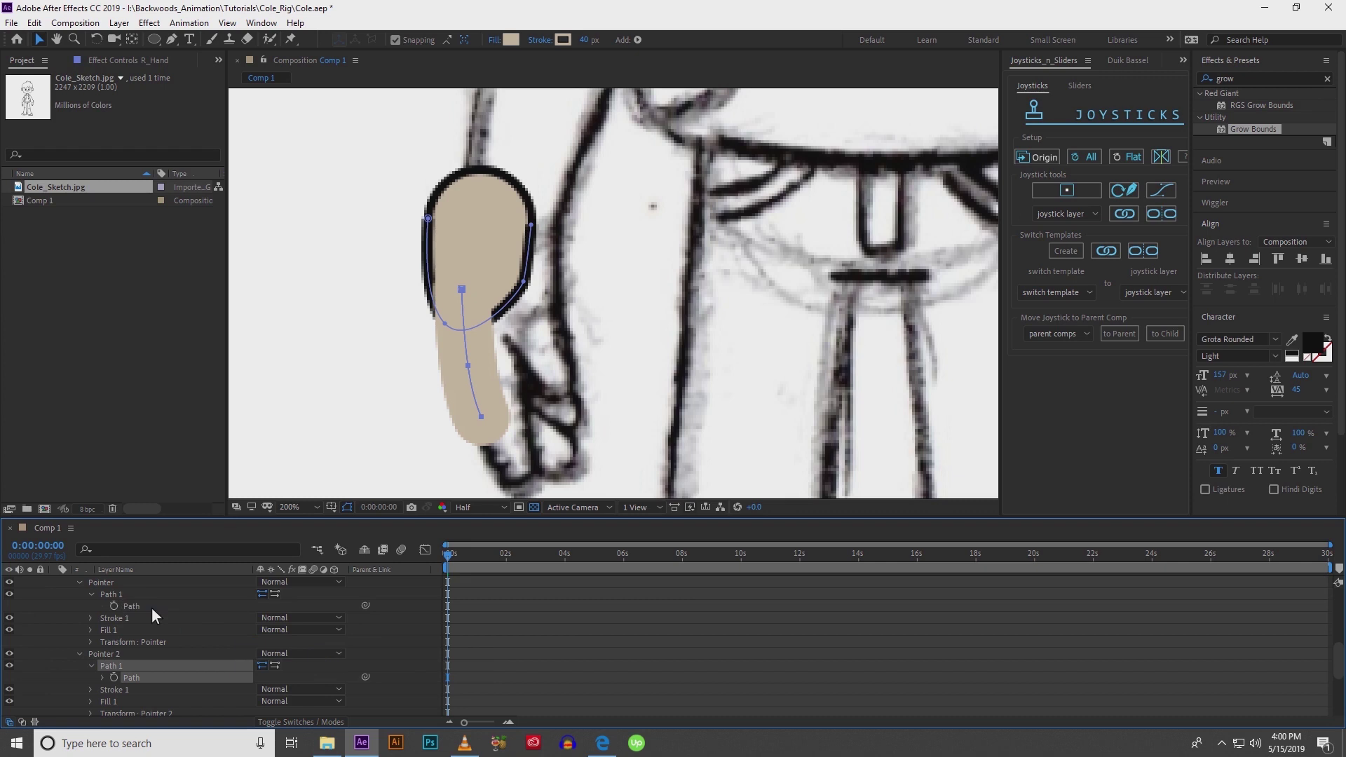
Give Pointer 2 a dark stroke and thicken it to about 53 px.
left_click(125, 654)
left_click(563, 40)
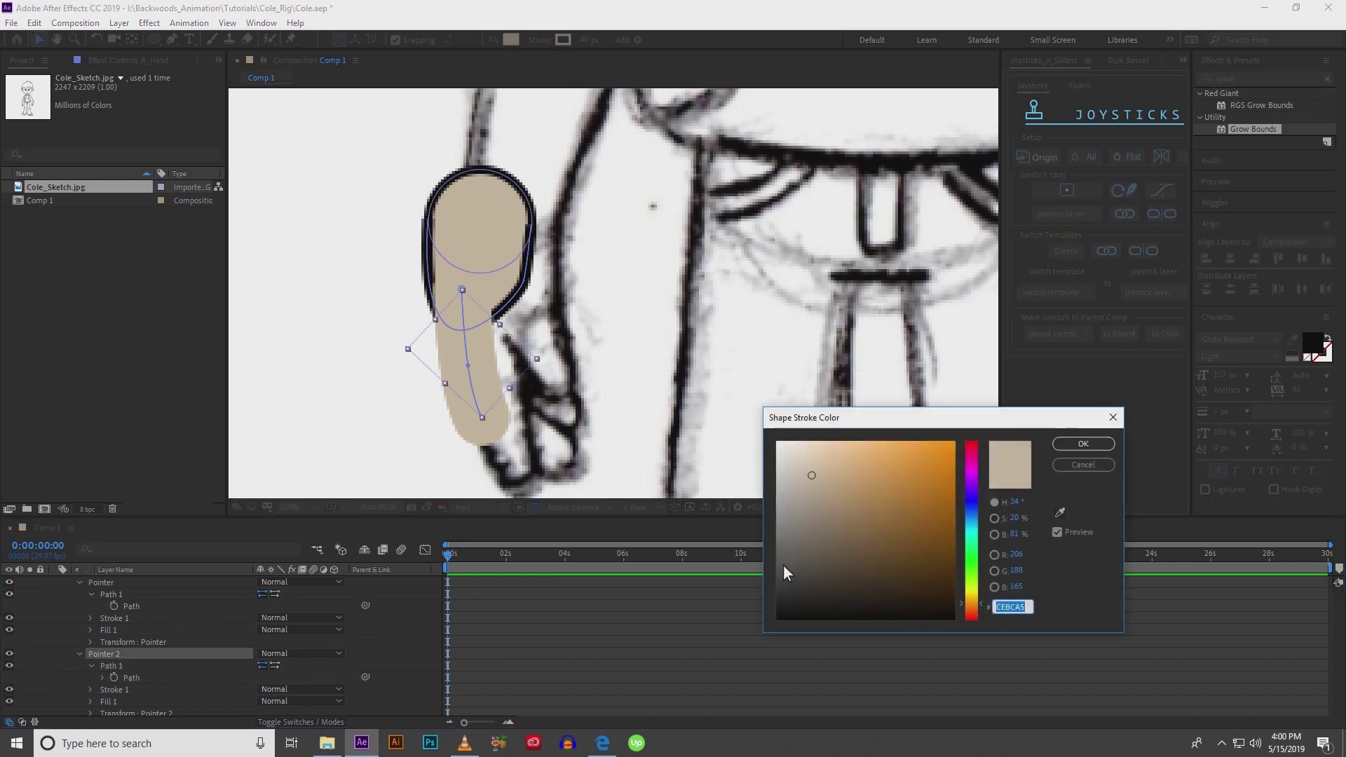
left_click(1081, 446)
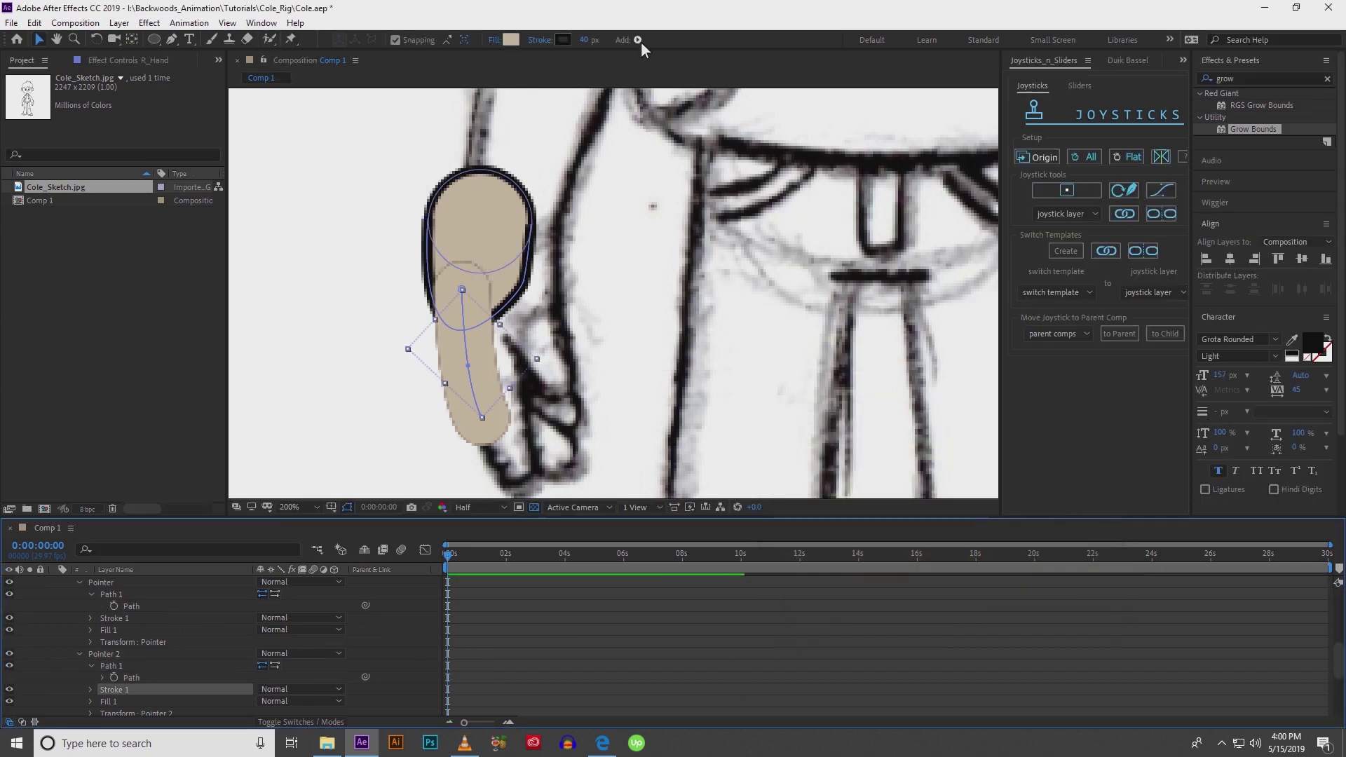
left_click_drag(588, 40, 600, 40)
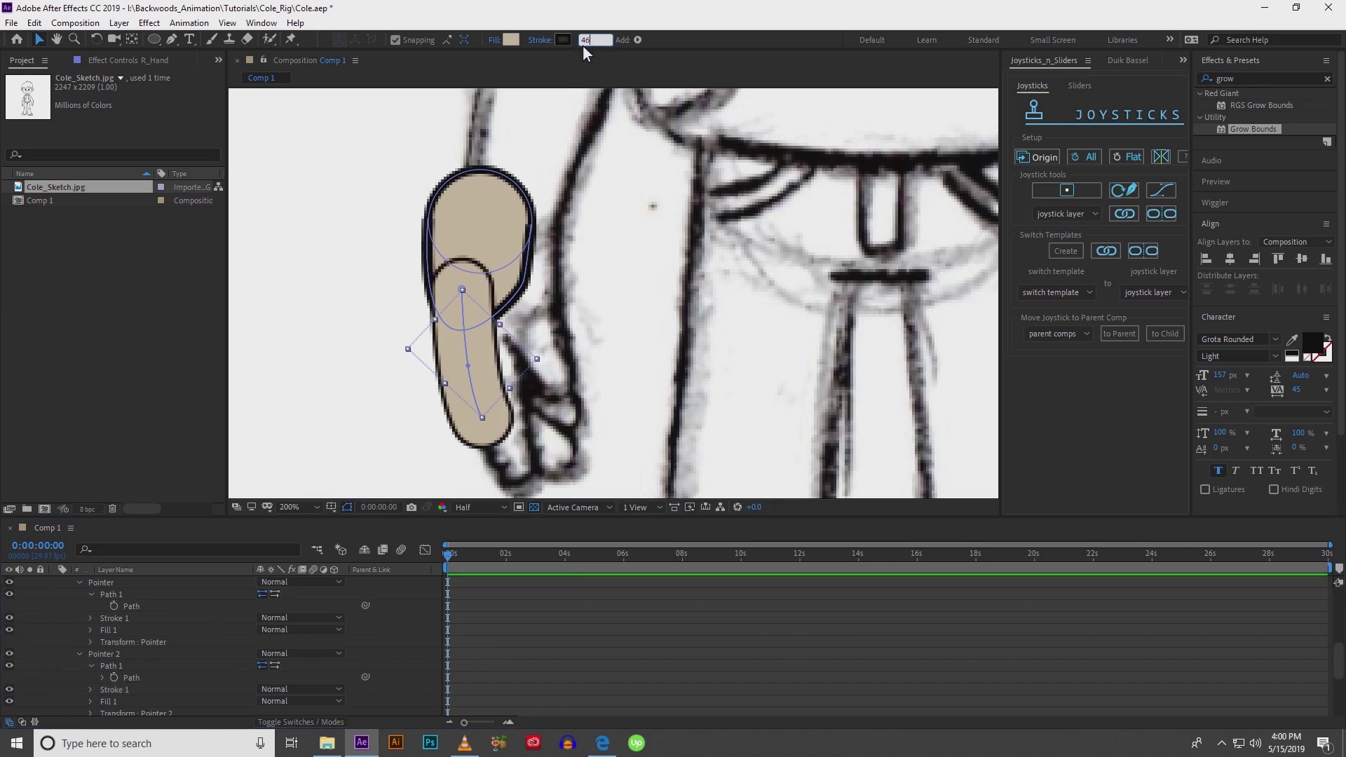
left_click(573, 53)
left_click_drag(582, 44, 594, 44)
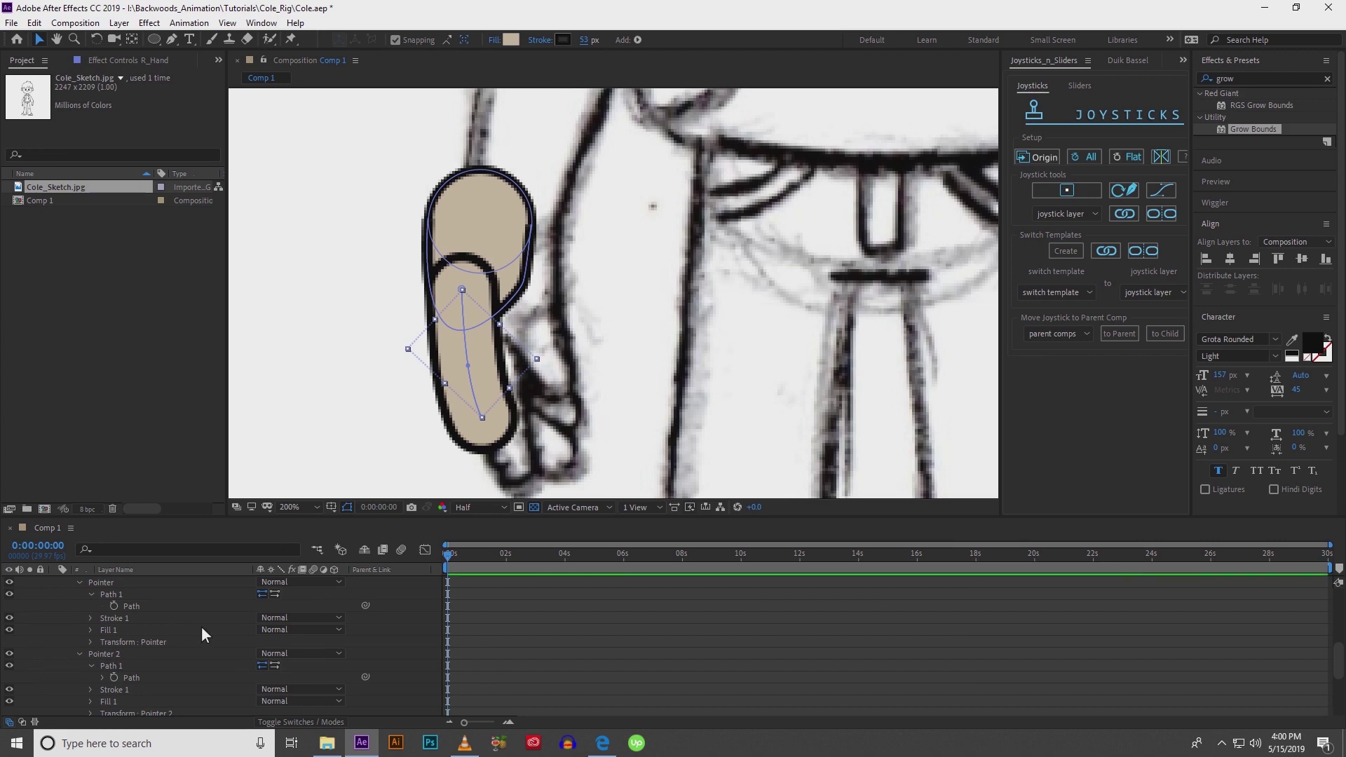
Select and expand the Pointer 2 group within R_Hand's contents.
left_click(494, 646)
scroll(477, 363, "down", 6)
scroll(609, 335, "up", 4)
scroll(609, 335, "up", 2)
scroll(610, 335, "down", 3)
scroll(610, 335, "up", 3)
scroll(61, 674, "up", 2)
left_click(96, 655)
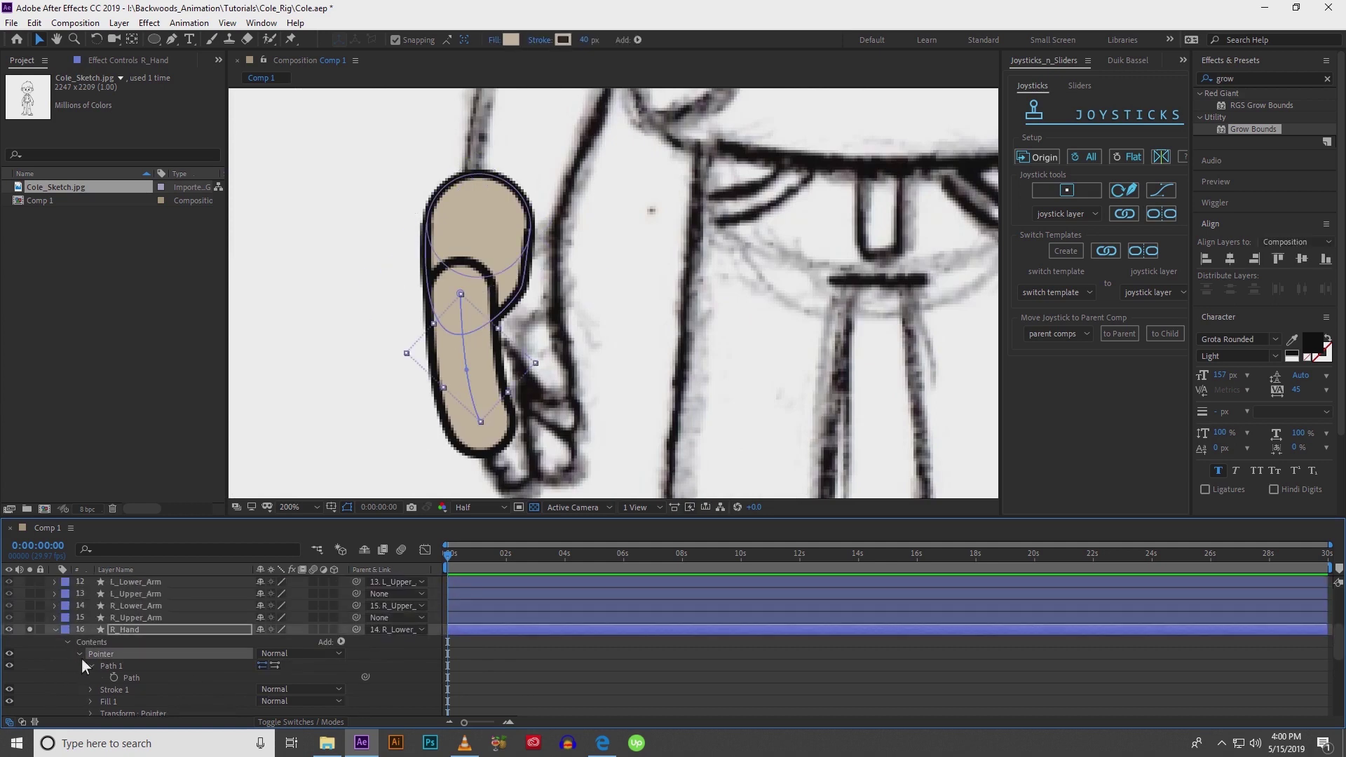
left_click(77, 654)
left_click(79, 666)
left_click(99, 667)
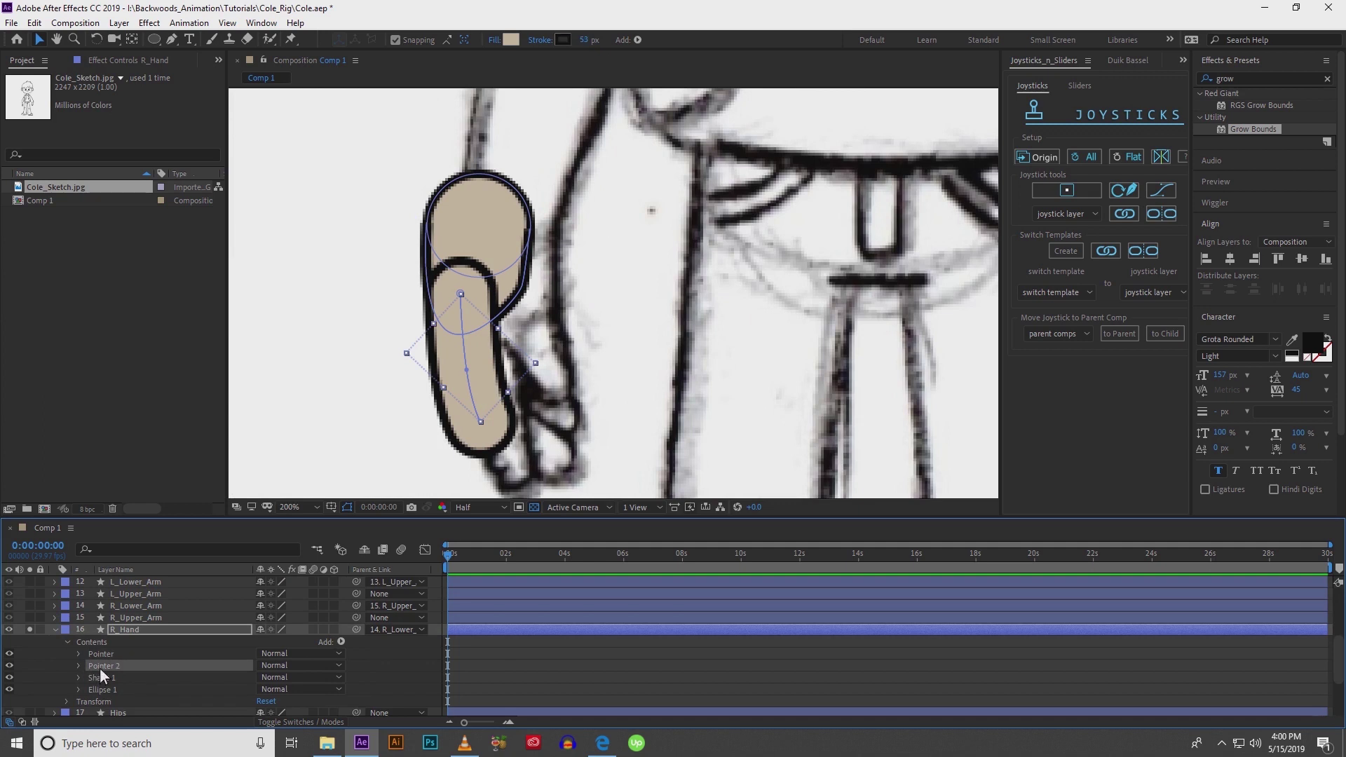
left_click(78, 666)
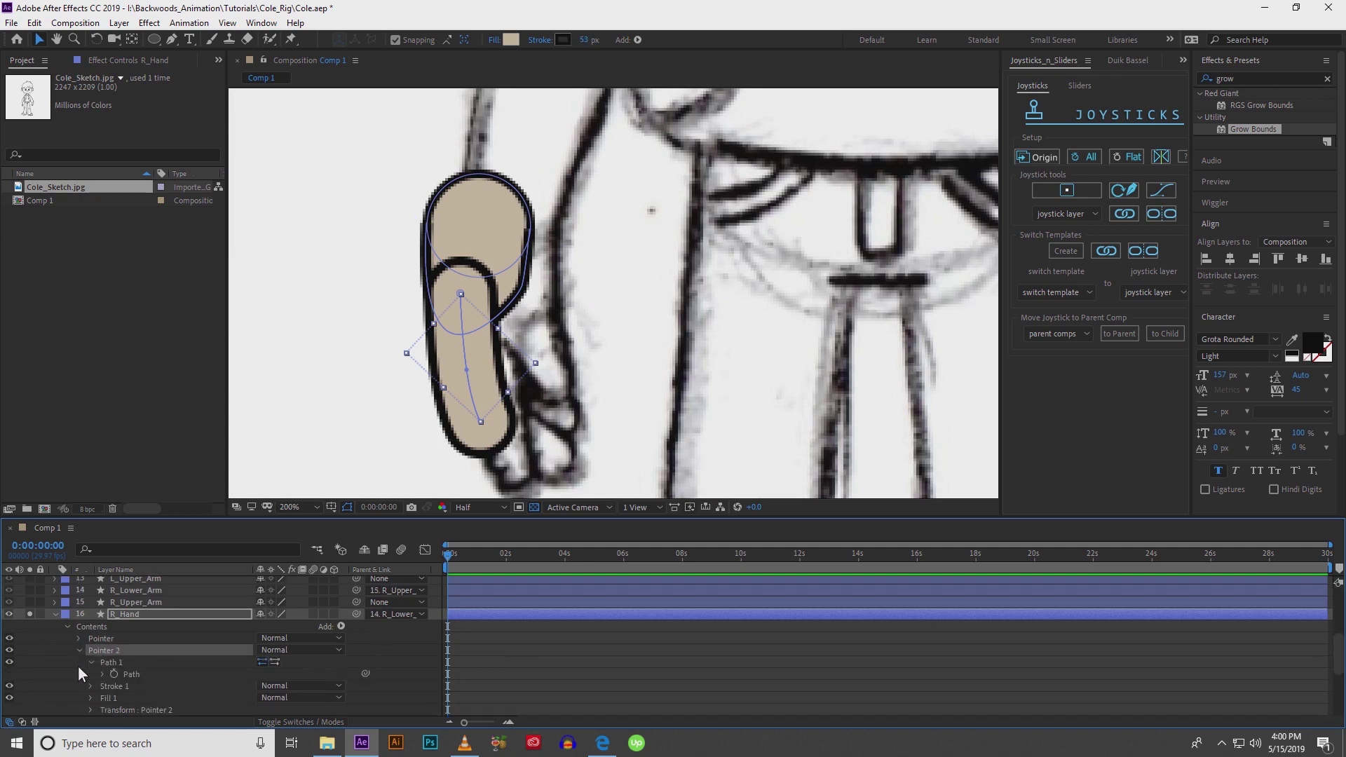
Add Trim Paths to Pointer 2 and set its Start to 16%.
right_click(106, 653)
left_click(102, 650)
left_click(342, 626)
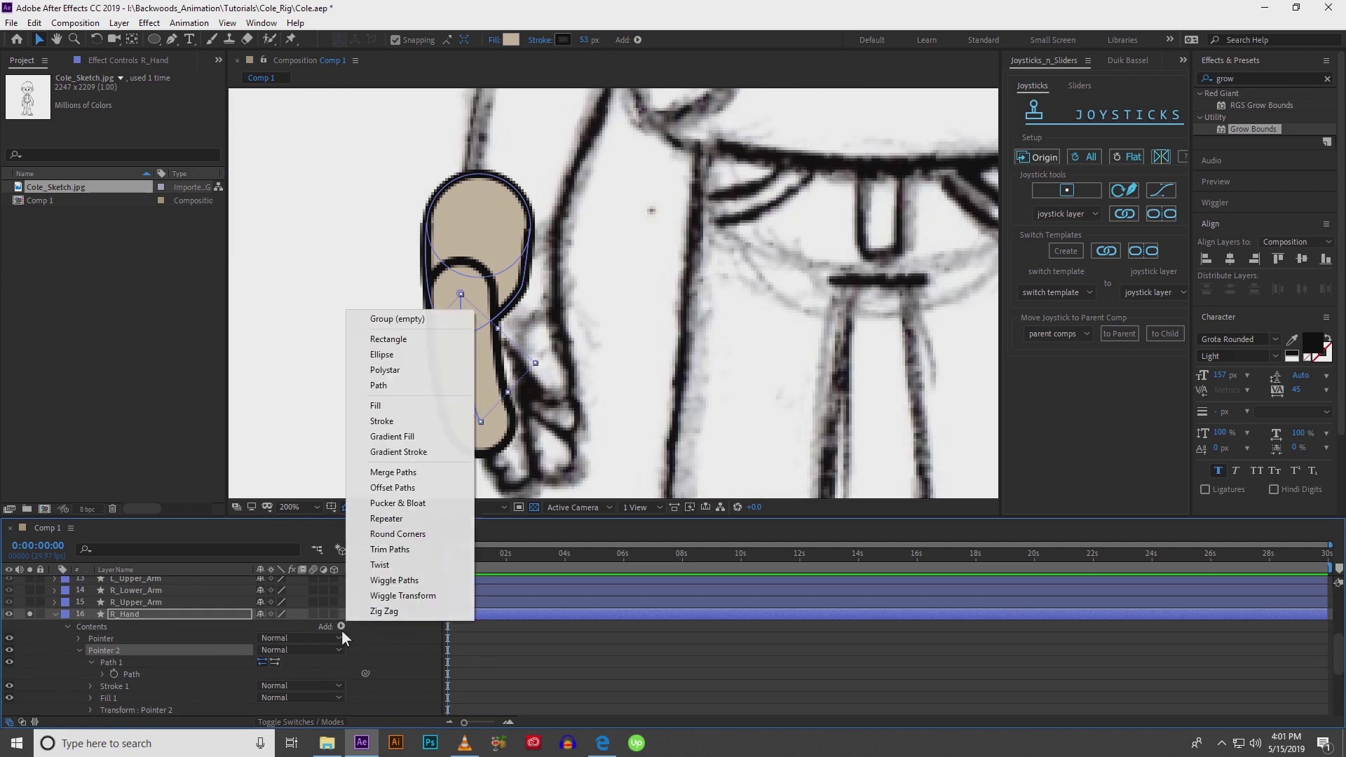
left_click(393, 550)
left_click(92, 686)
mouse_move(267, 684)
left_mouse_down()
mouse_move(255, 684)
mouse_move(305, 683)
mouse_move(273, 677)
left_mouse_up()
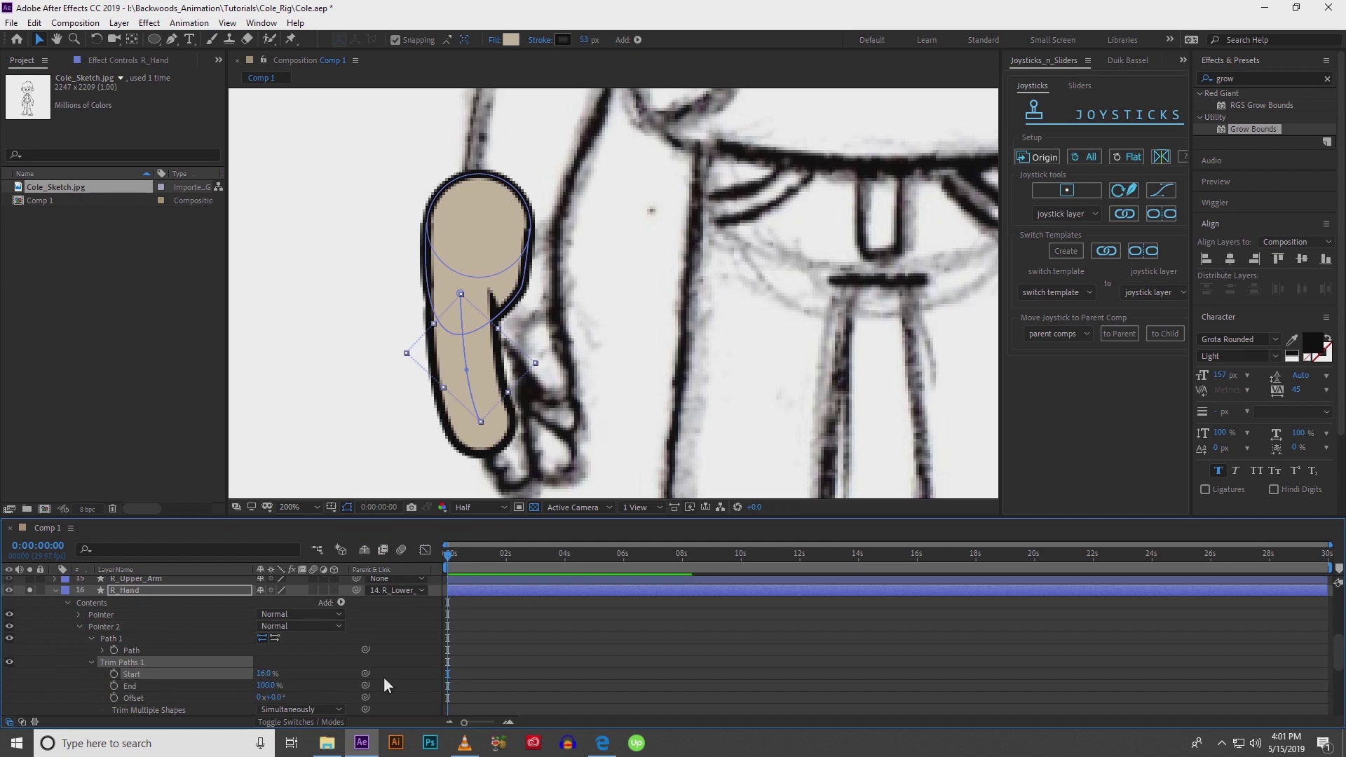
Select the Pointer and Pointer 2 finger groups in R_Hand, nudge them, and duplicate them.
left_click(646, 647)
left_click(478, 385)
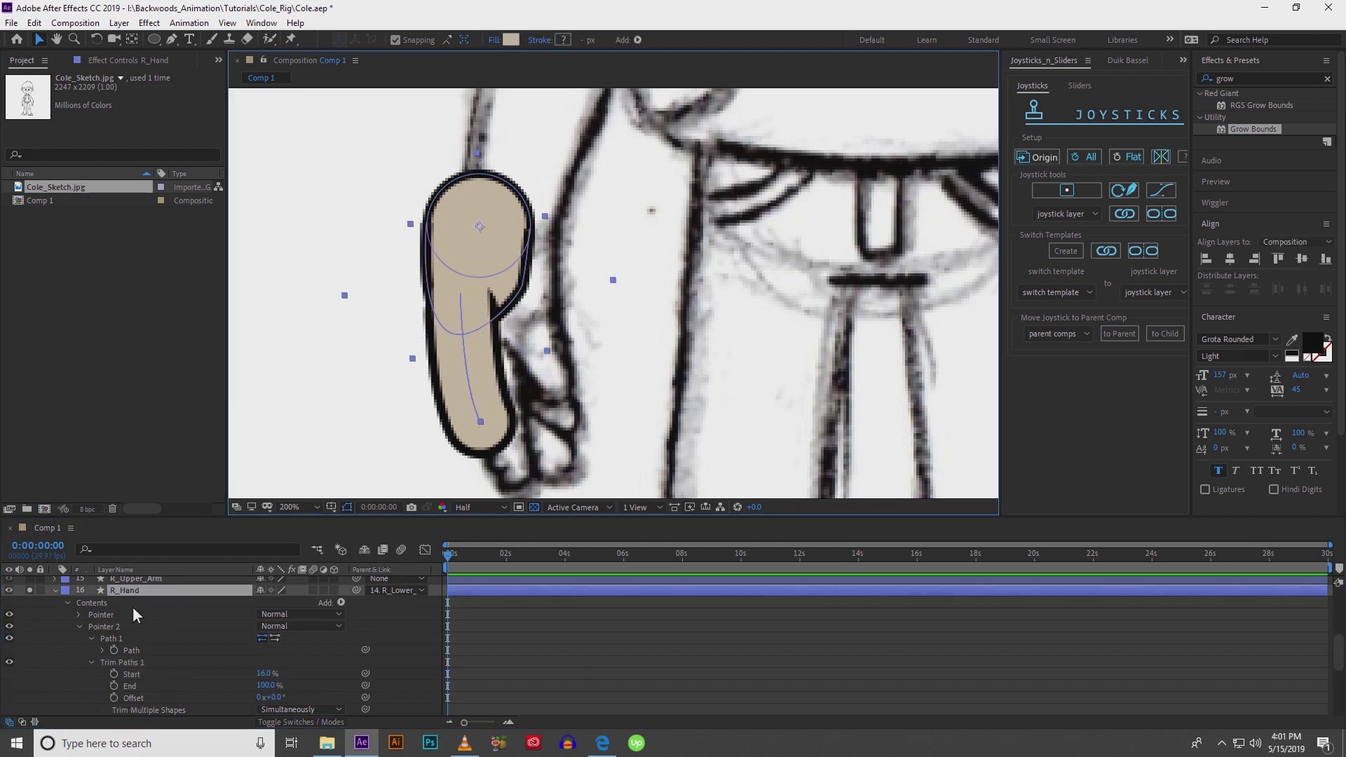
left_click(79, 627)
left_click(91, 616)
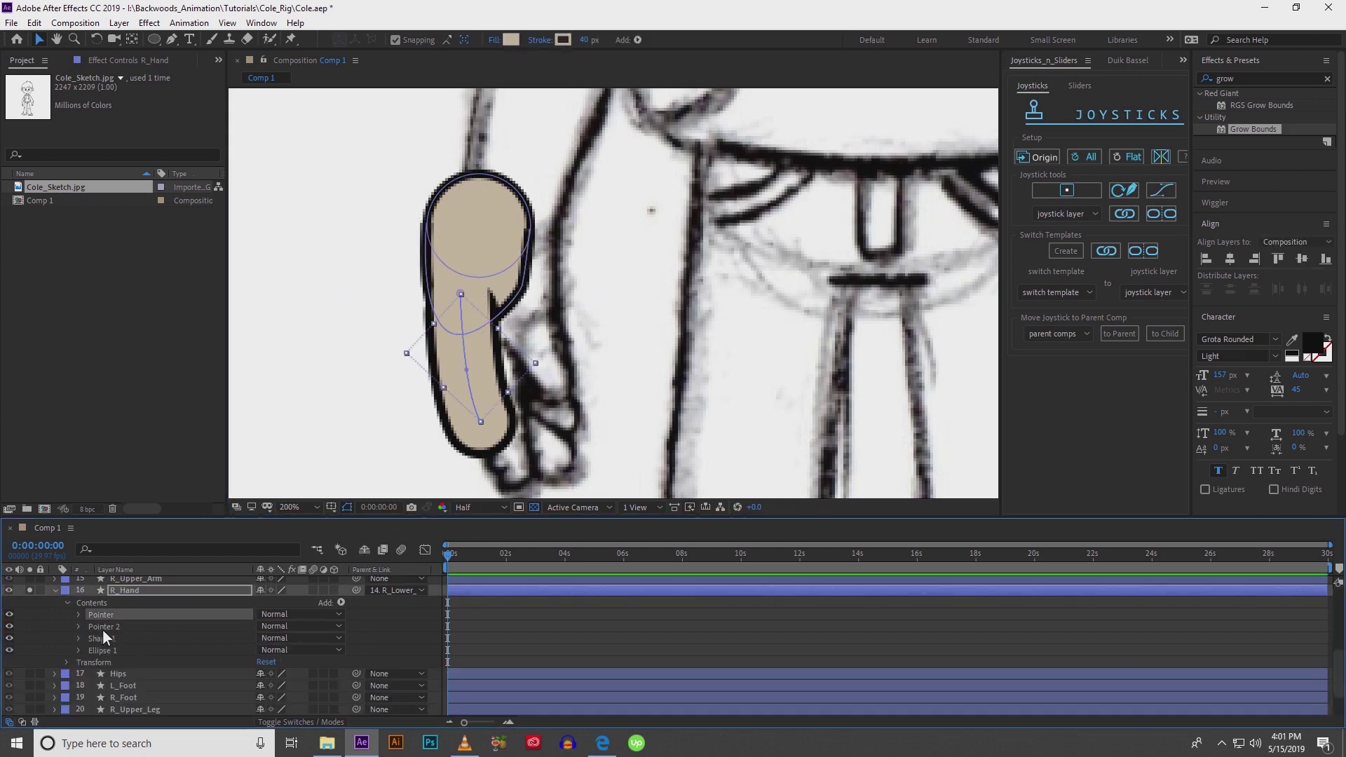
left_click(102, 628, "shift")
key("shift+Up")
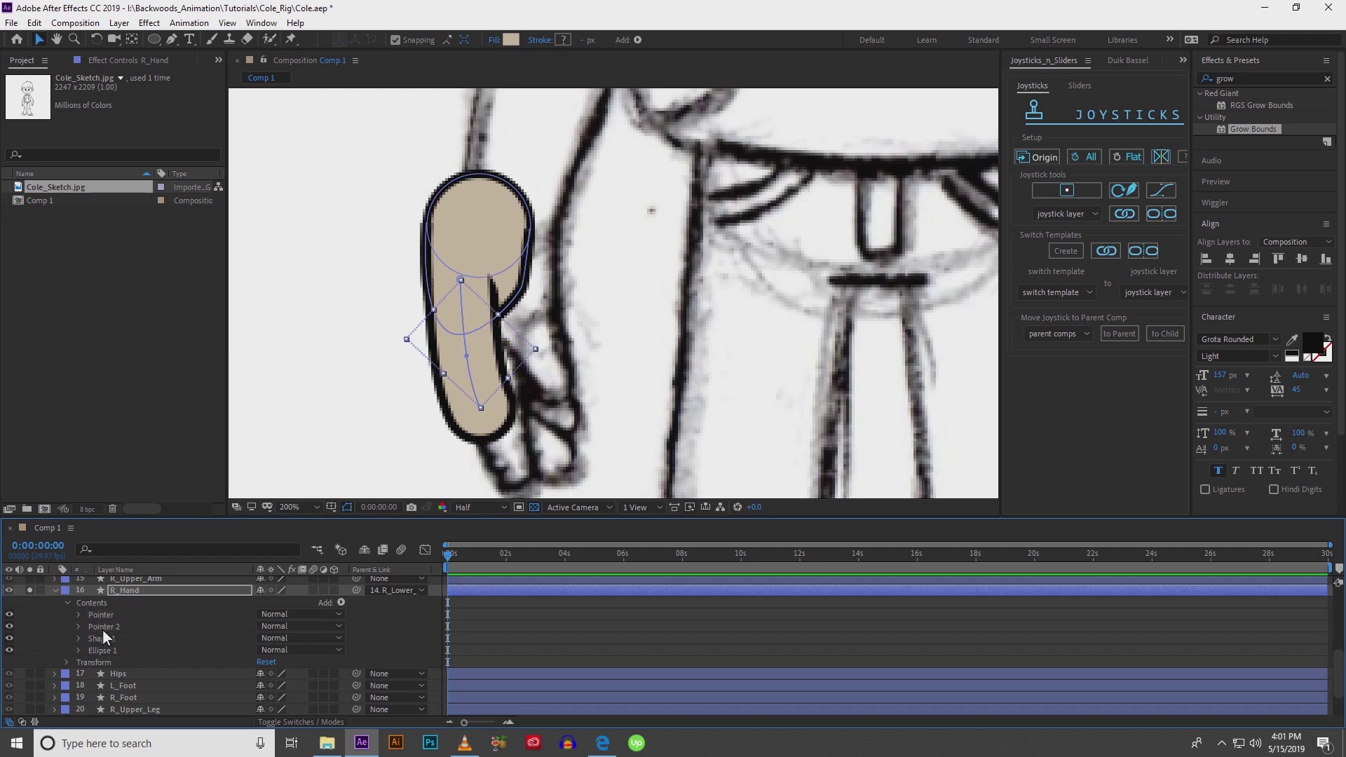
key("Down")
key("Down")
left_click(107, 617)
left_click(104, 627, "shift")
key("ctrl+d")
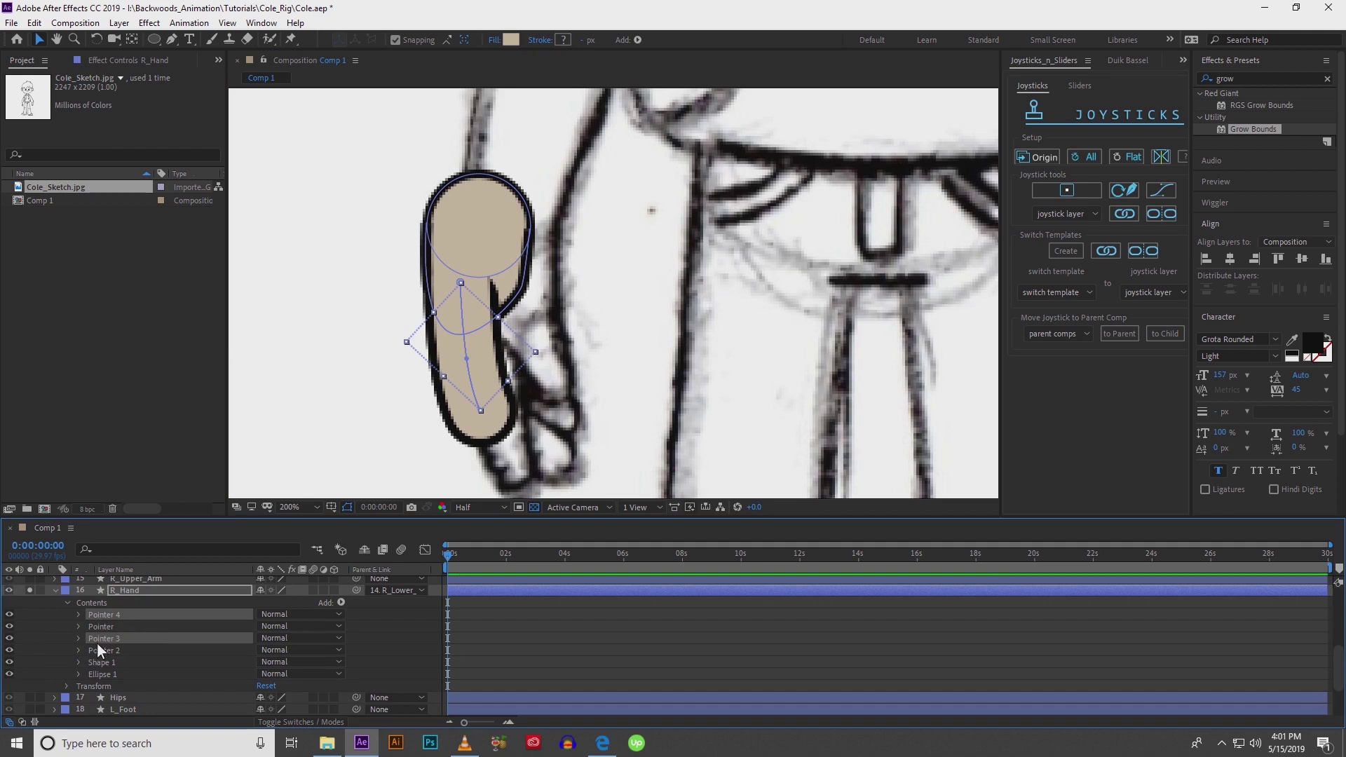
Move the copied finger groups below Pointer 2 and pick-whip link the copied outline path to its partner.
left_click_drag(98, 642, 101, 658)
left_click(61, 641)
left_click(94, 649)
left_click(79, 650)
left_click_drag(365, 661, 252, 659)
left_click(98, 627)
left_click(102, 650)
Duplicate the Ring2 group into a new 'Pink' finger group, then select the Thumb group's path.
left_click(123, 672)
key("ctrl+d")
key("Return")
type("Pinky2")
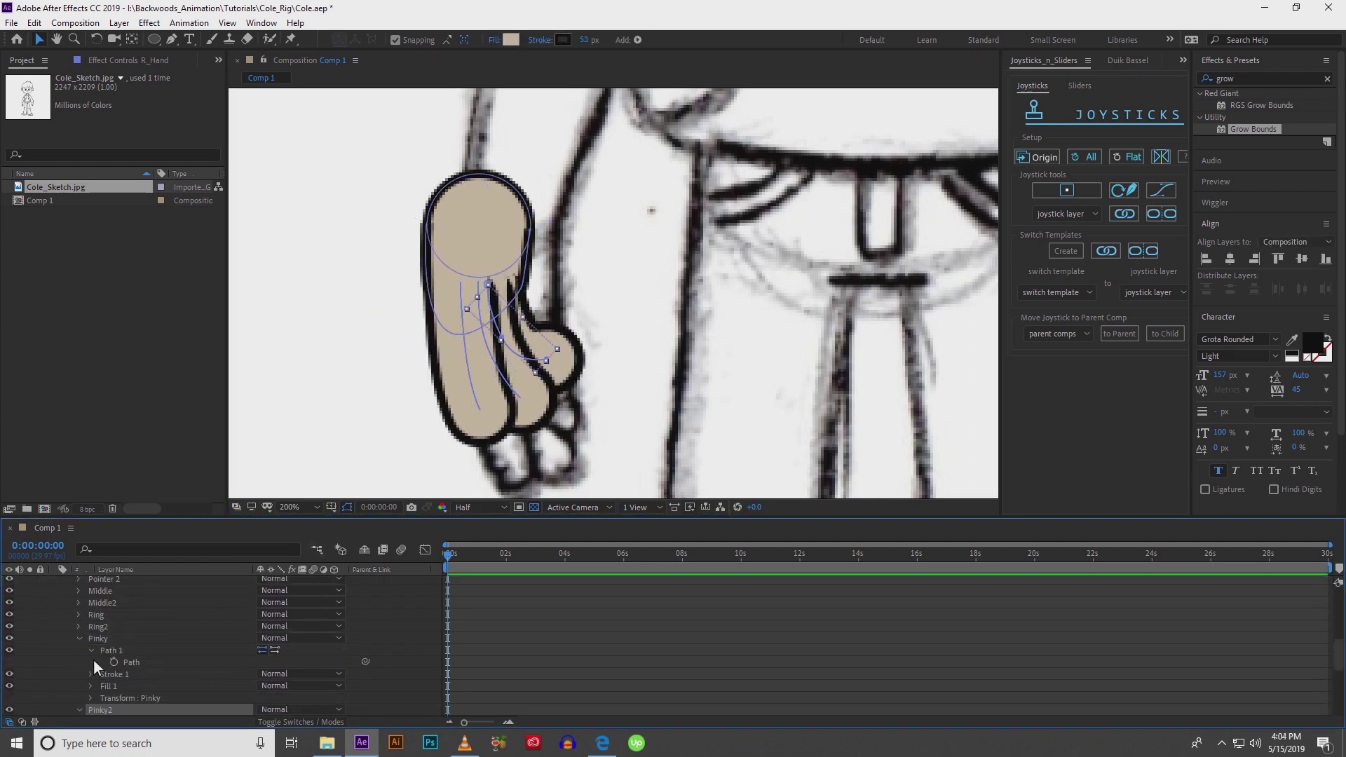
left_click(550, 331)
left_click(107, 650)
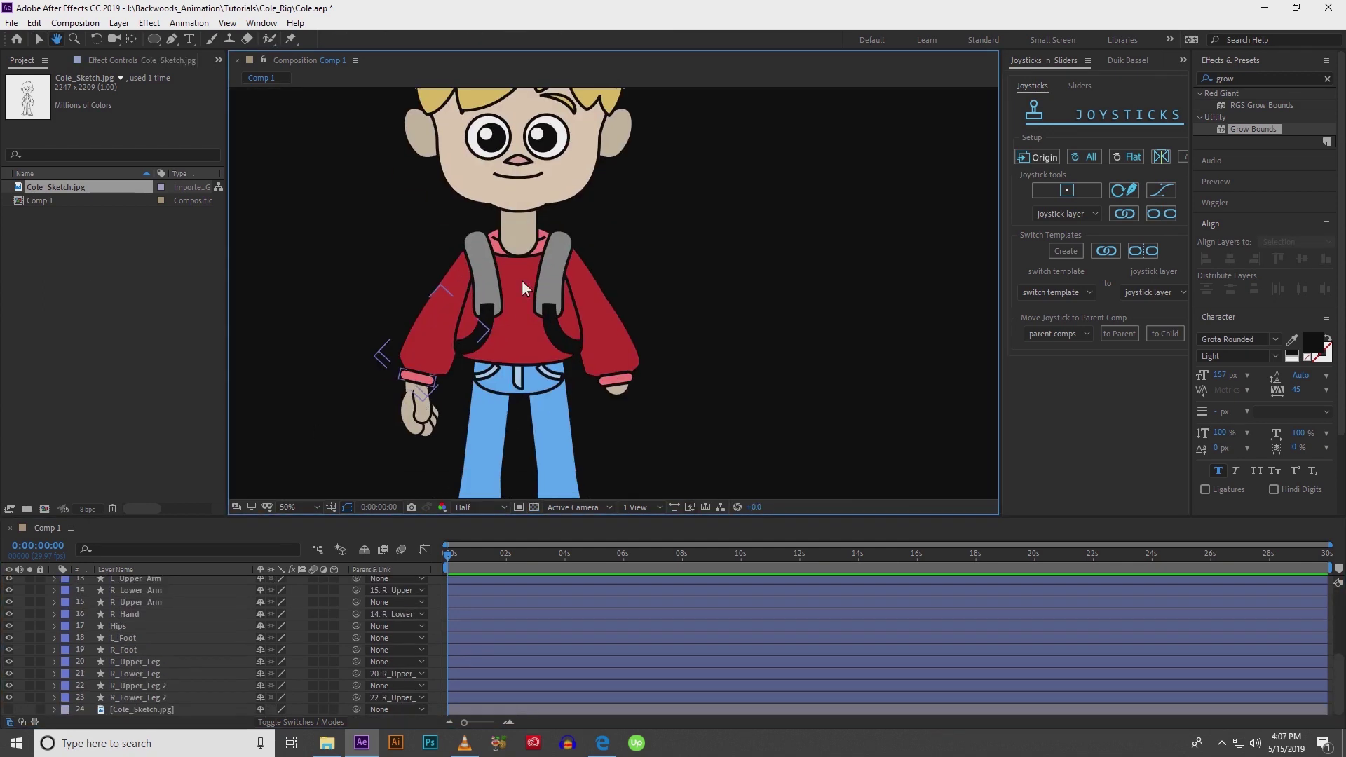
Select the Hips layer, switch to the Selection tool, and twirl open its Shape 1–4 contents.
scroll(347, 423, "up", 1)
scroll(443, 338, "up", 1)
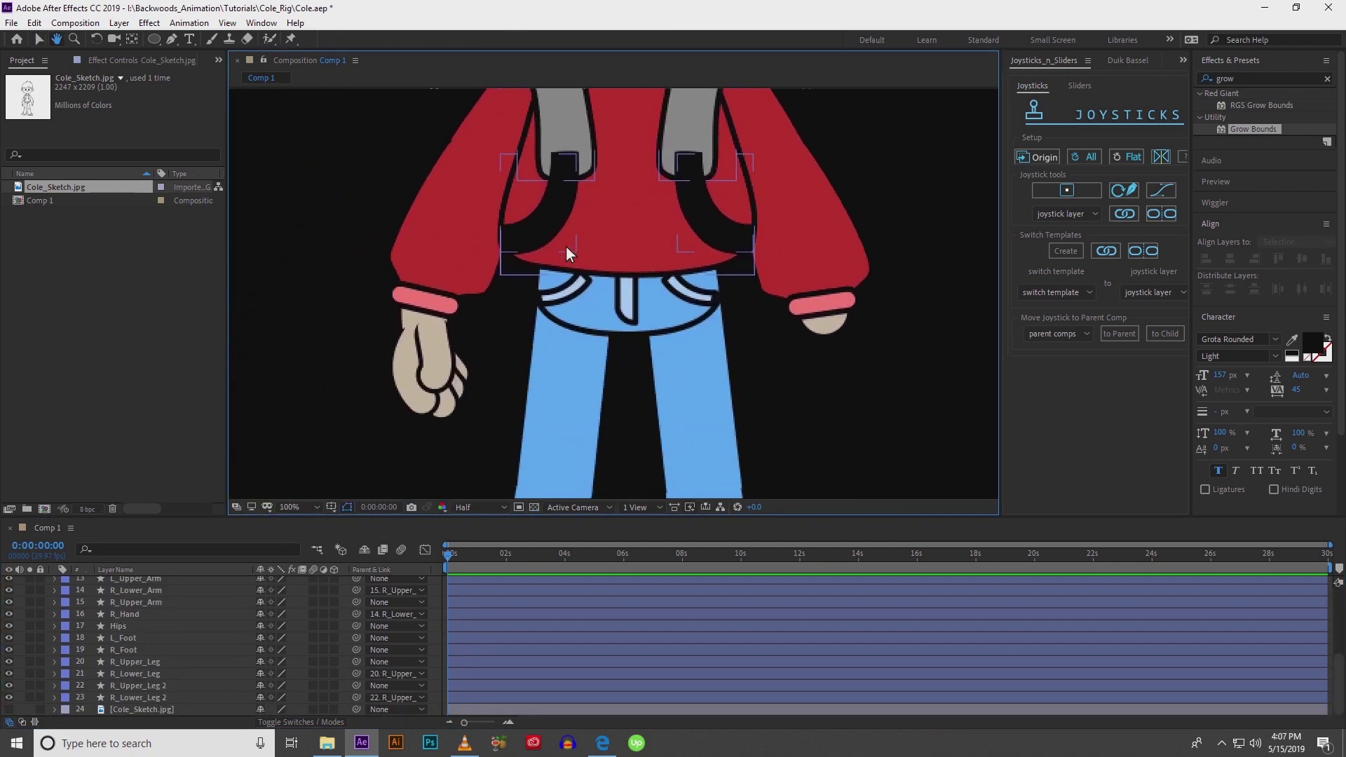
left_click(580, 309)
scroll(582, 310, "up", 1)
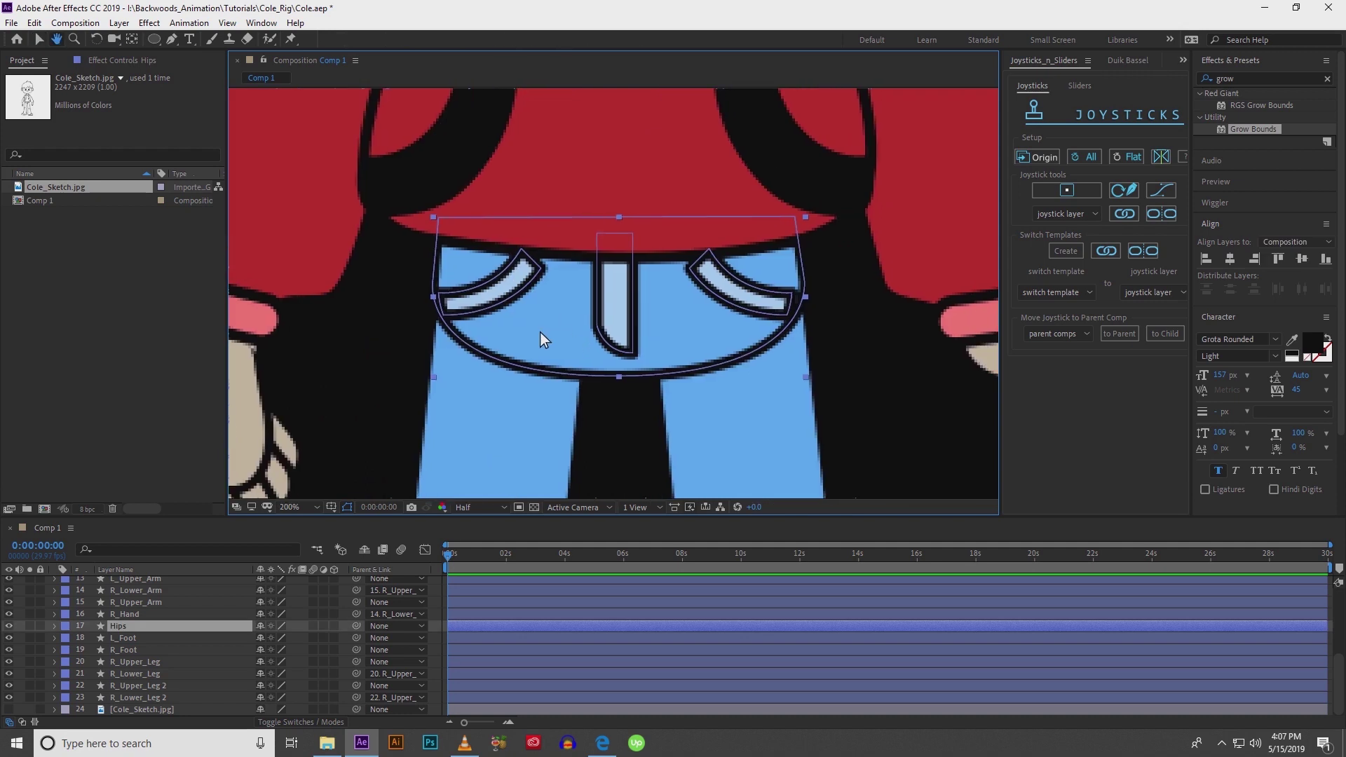
key("v")
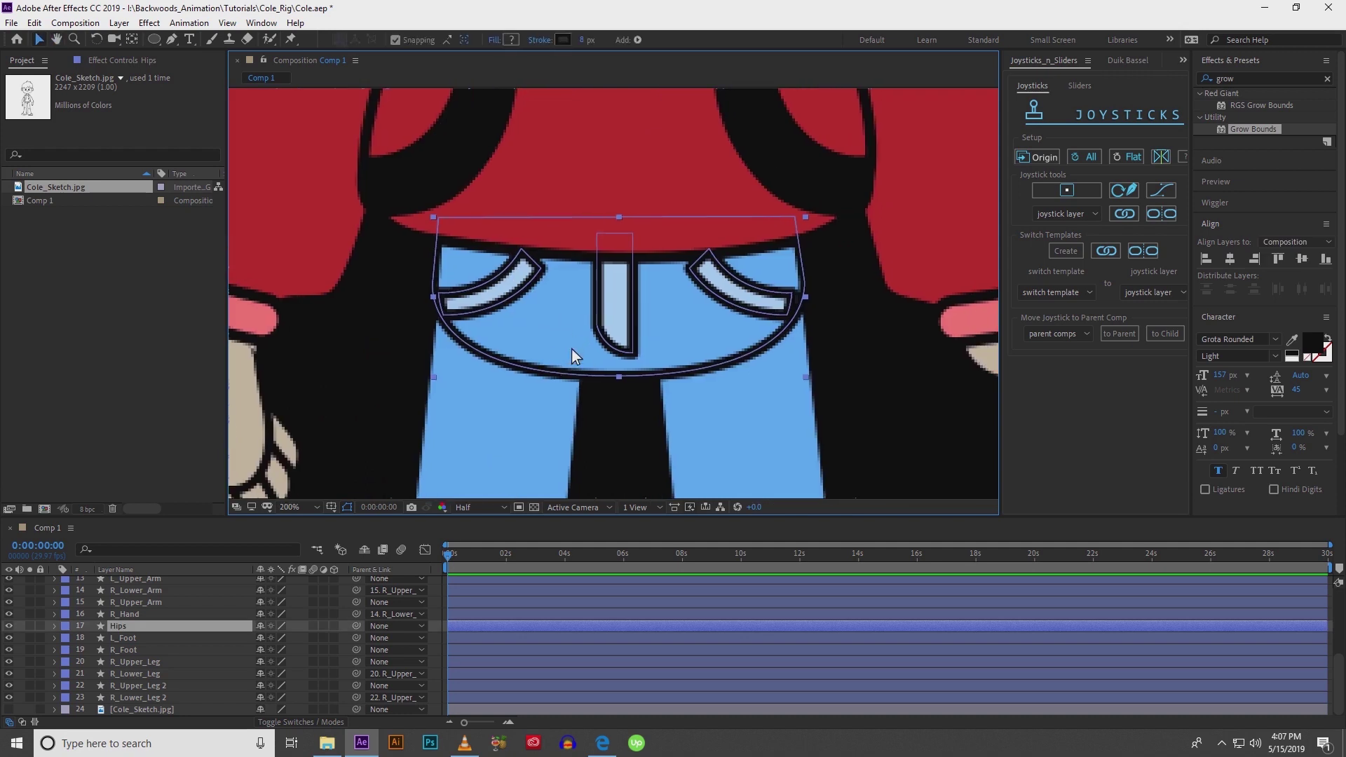
scroll(560, 355, "right", 2)
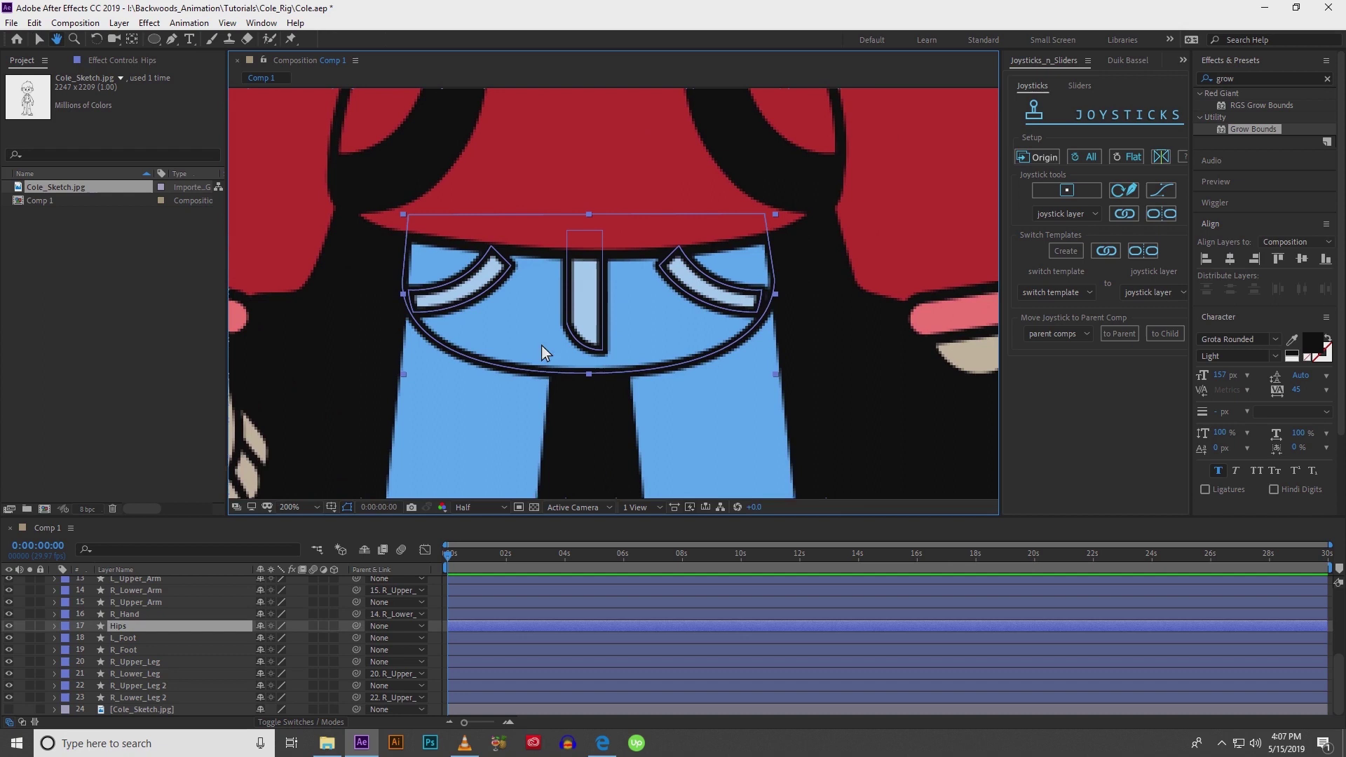
left_click(53, 628)
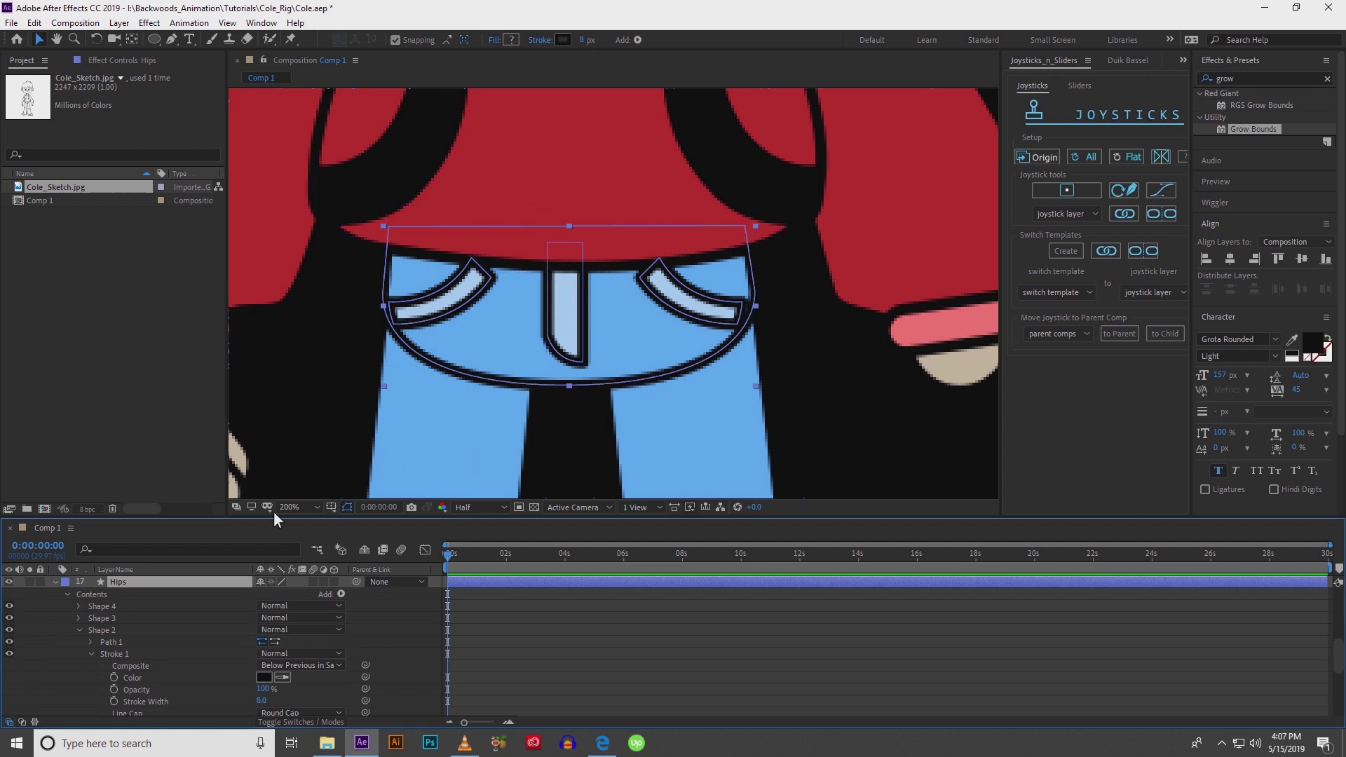
Set Shape 1's stroke width to 0 px to remove the lower hip curve's outline.
left_click(77, 632)
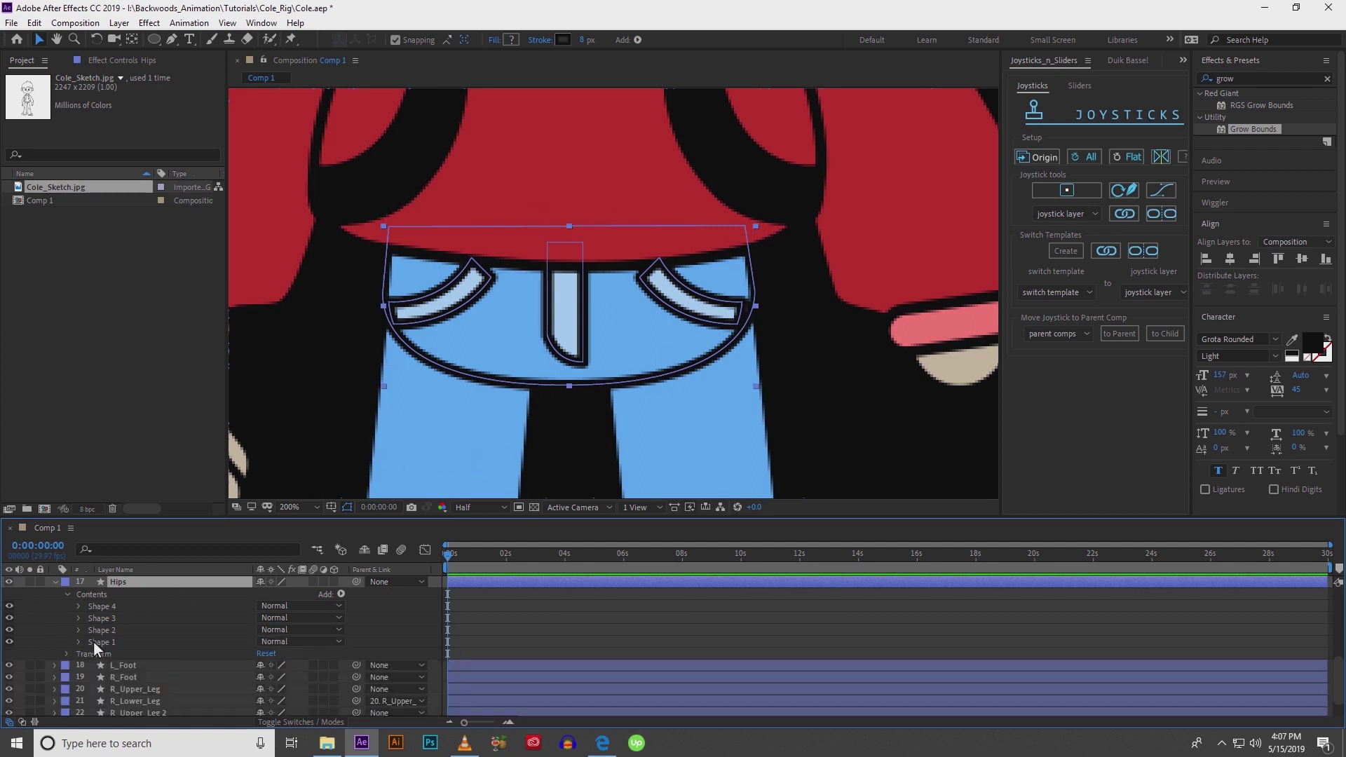
left_click(94, 641)
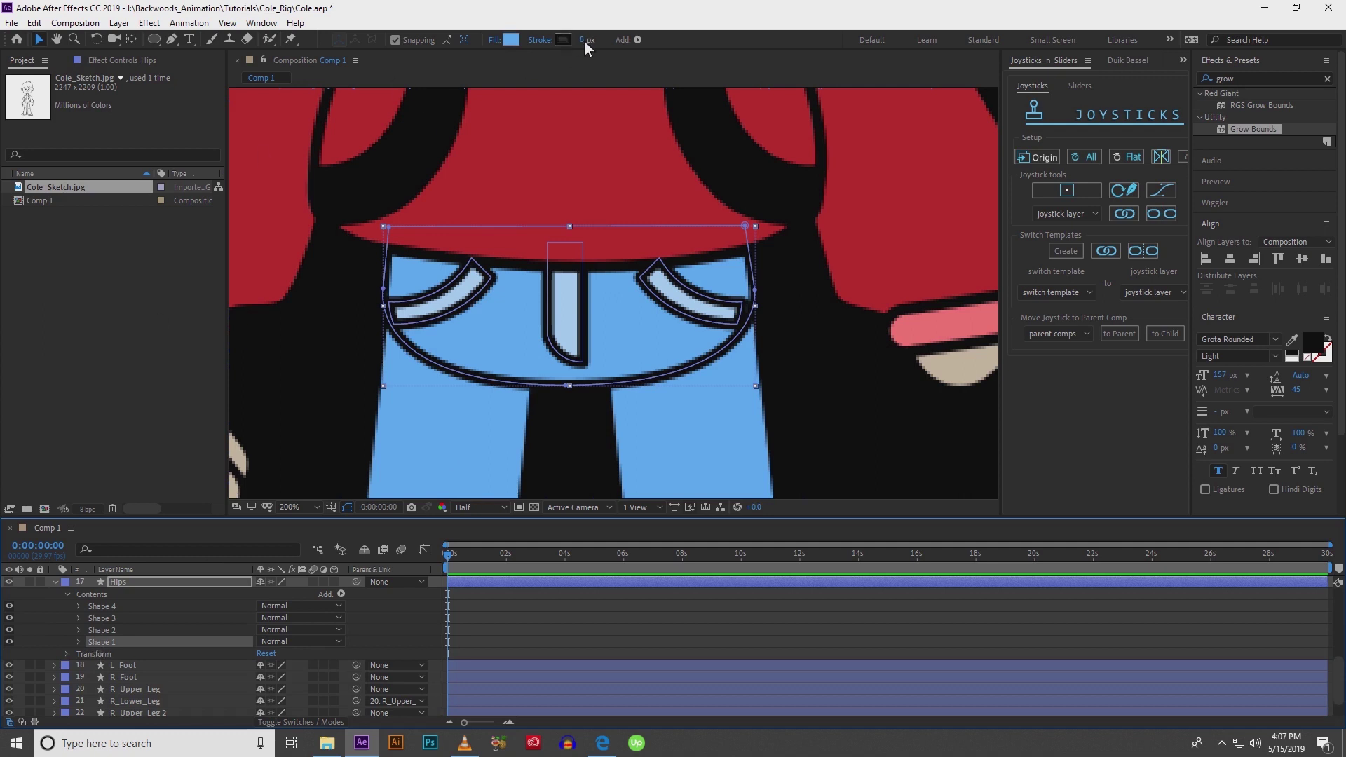
left_click_drag(583, 40, 534, 48)
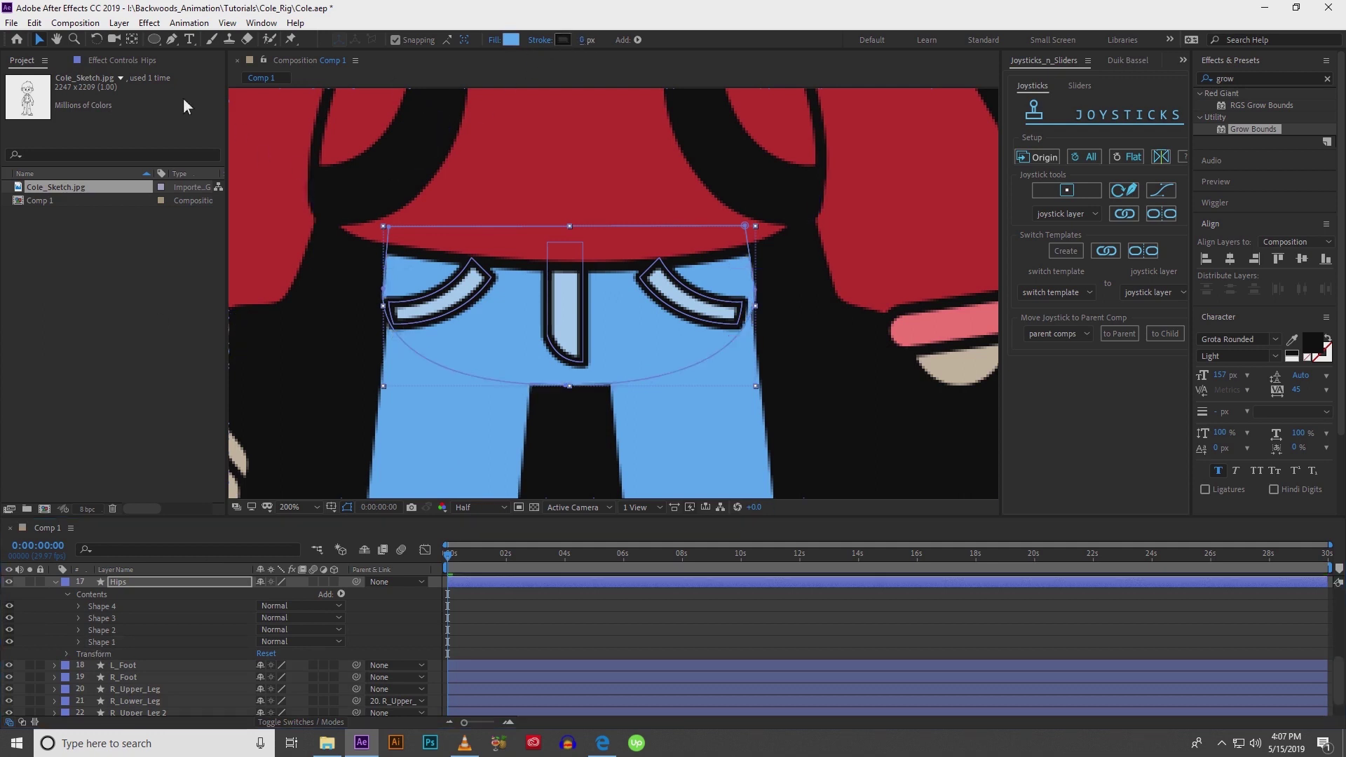
left_click(119, 582)
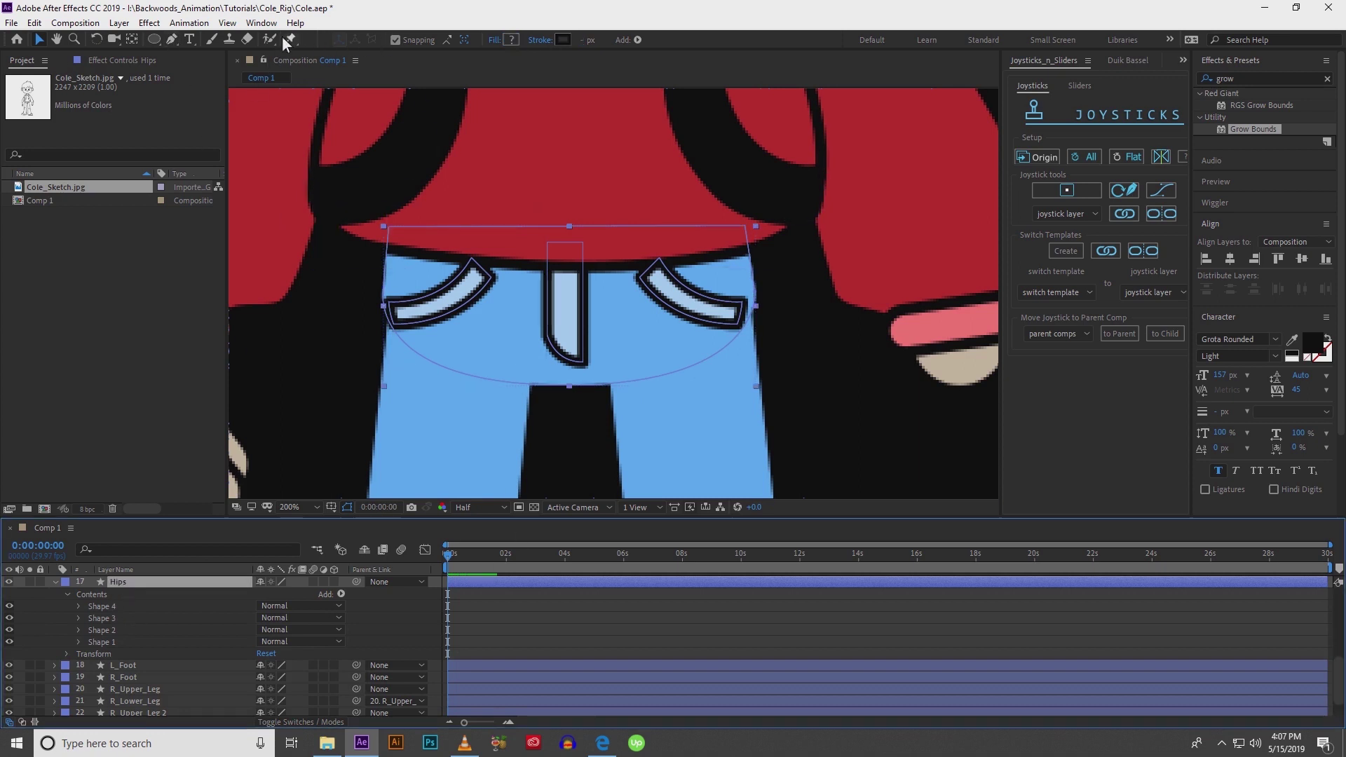
Draw a new Pen path down the left hip edge in the Hips layer.
left_click(172, 39)
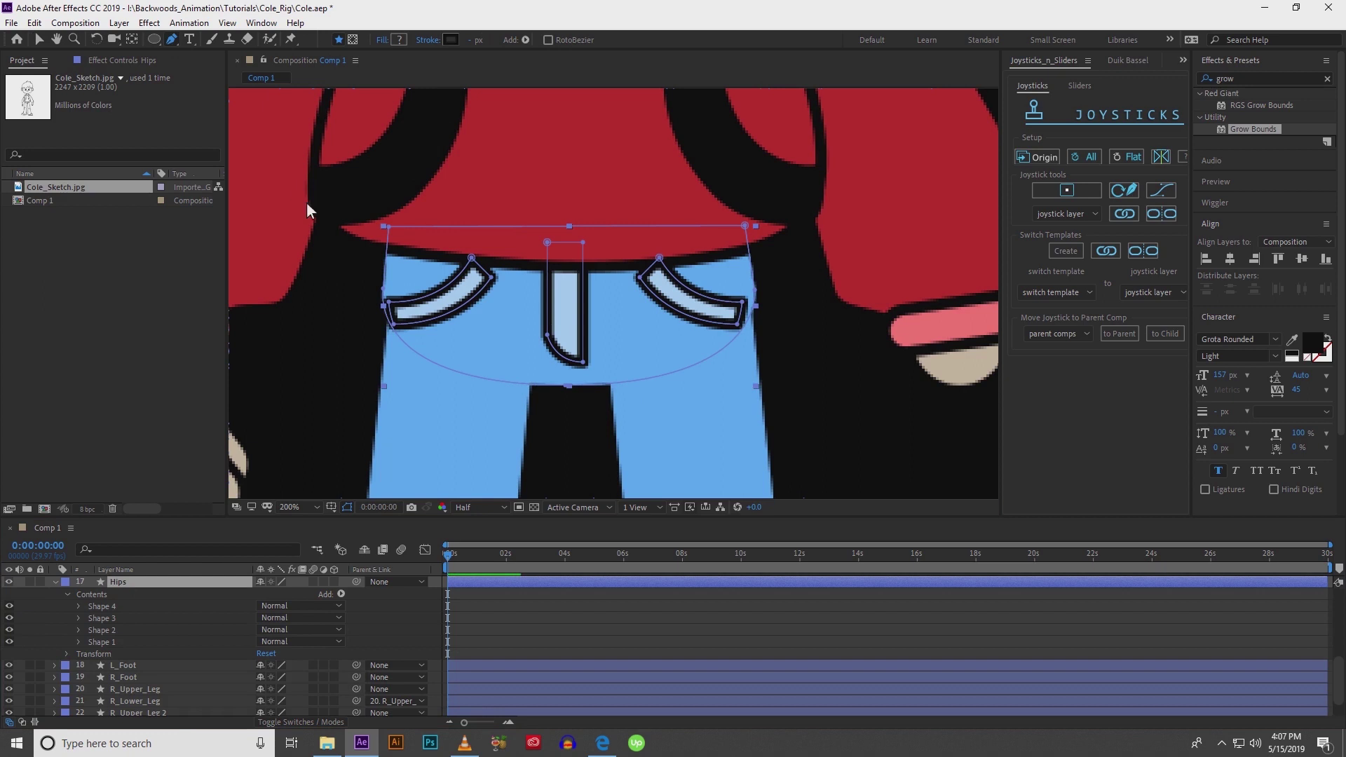
left_click(390, 221)
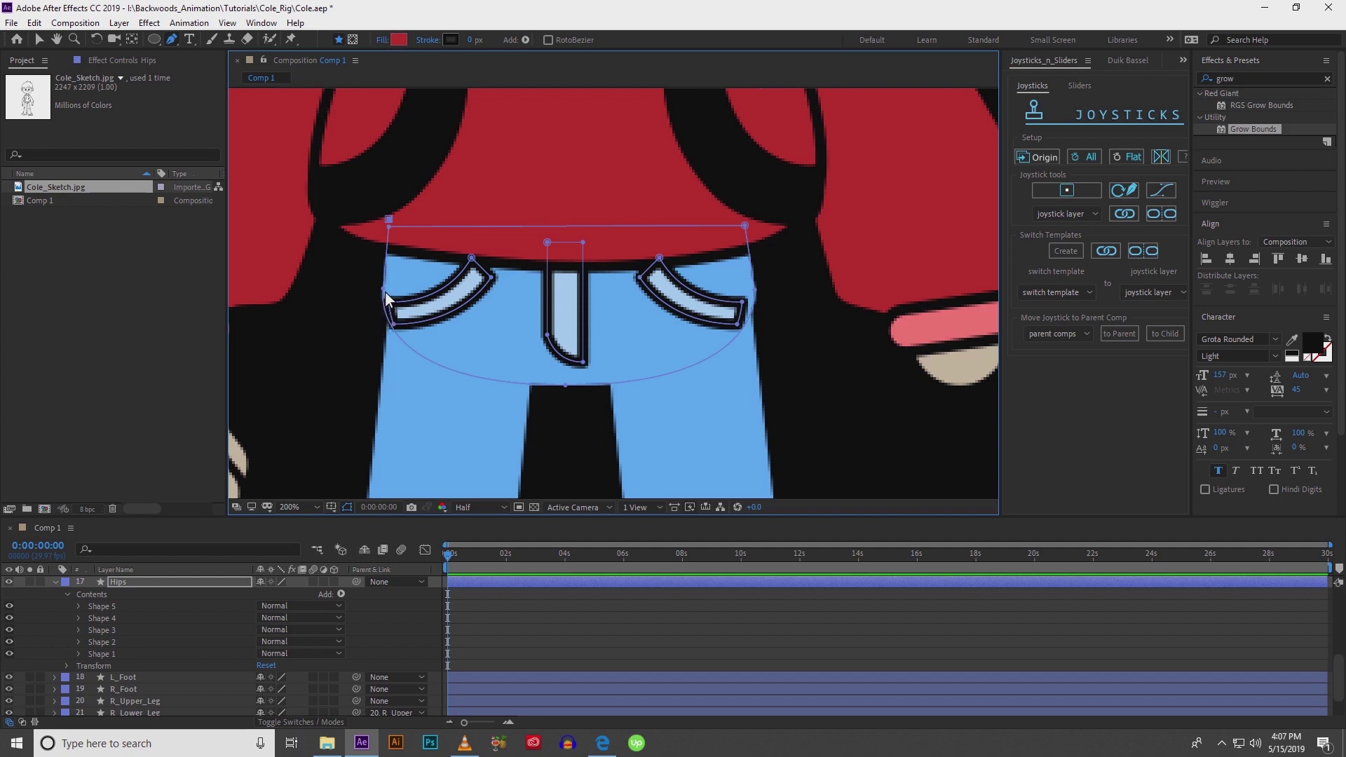
left_click(387, 297)
left_click(385, 303)
left_click_drag(384, 300, 385, 295)
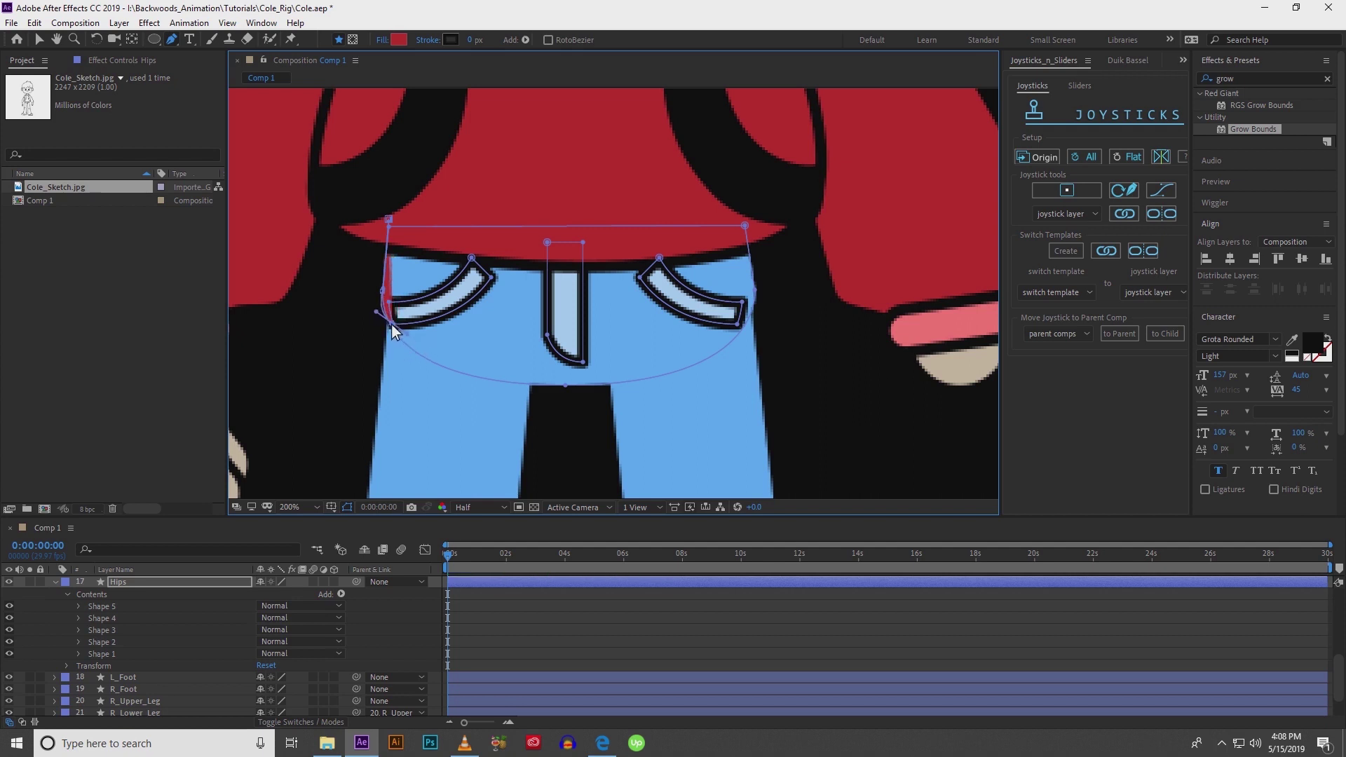
left_click_drag(391, 324, 382, 313)
Give Shape 5 no fill and an 8 px stroke, then finish the left-edge path.
left_click(170, 583)
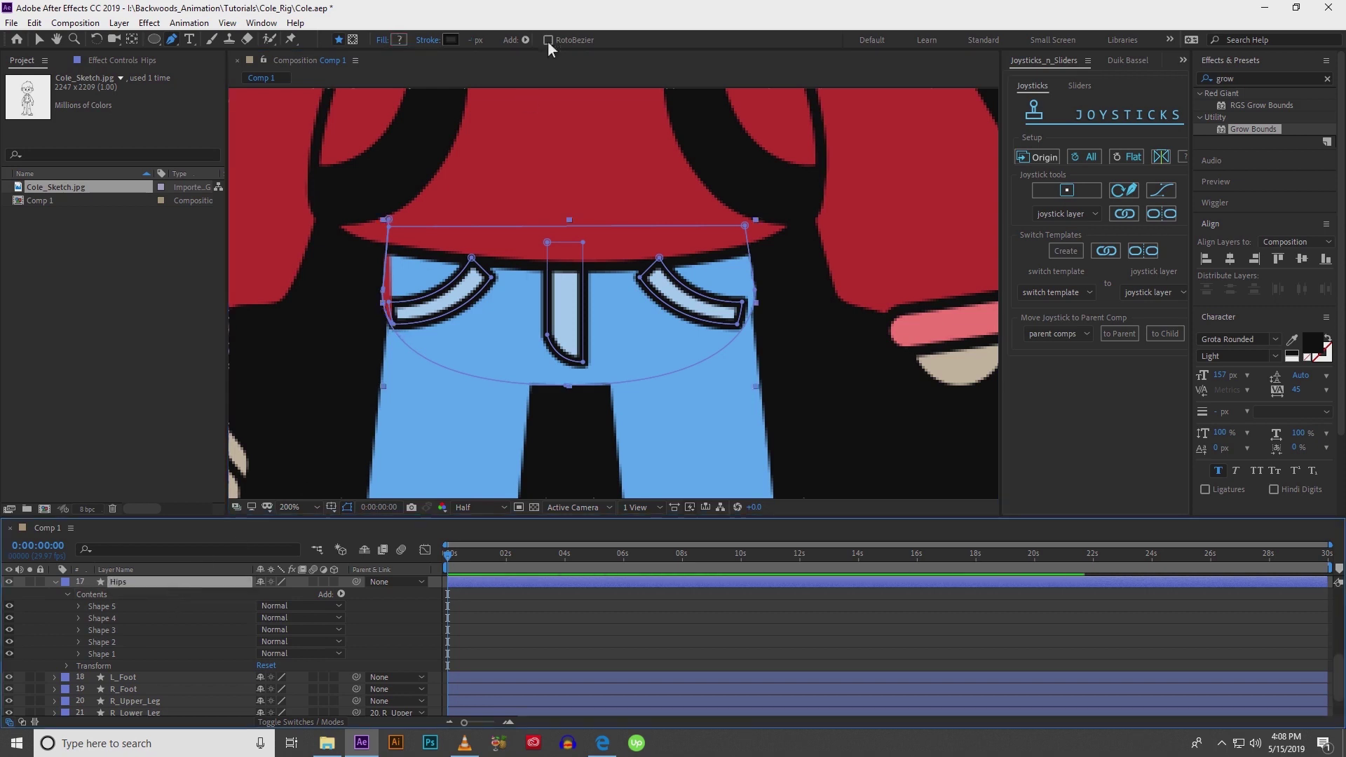
left_click(111, 607)
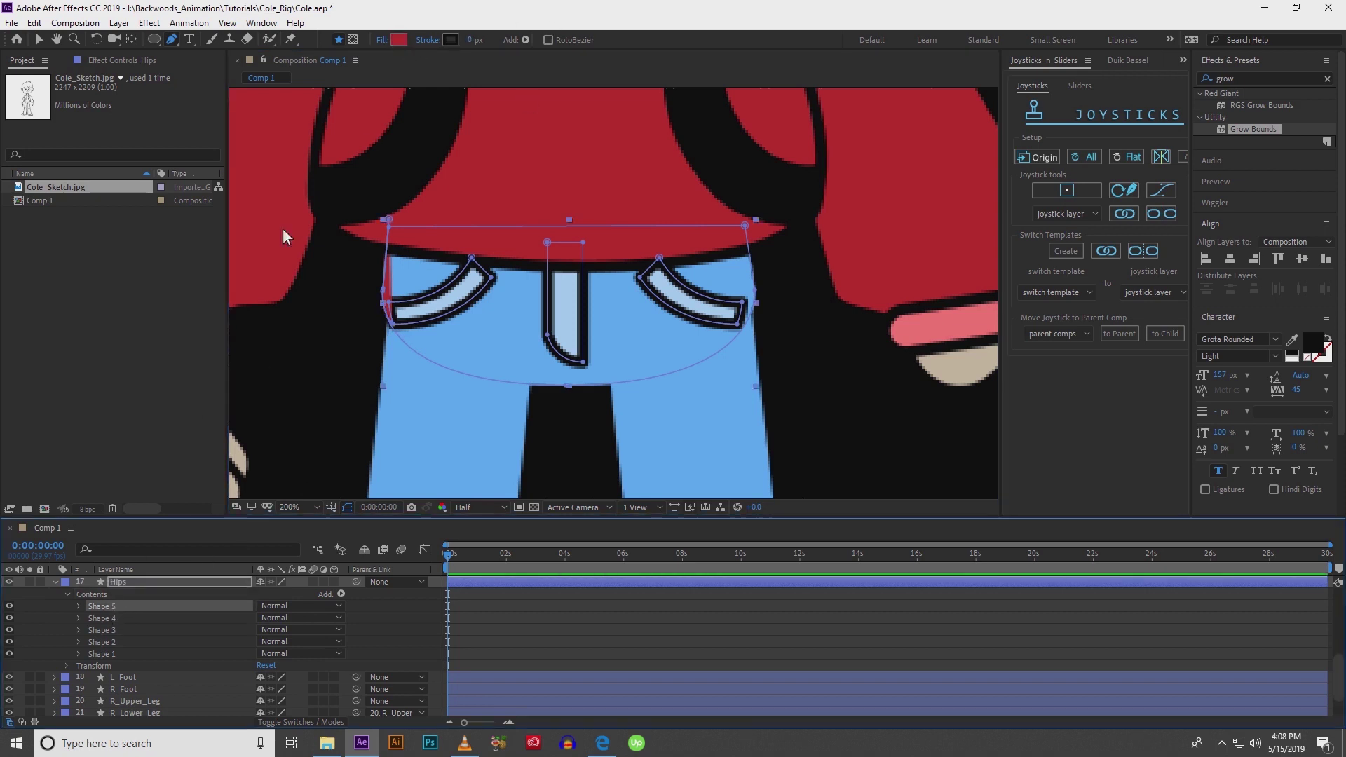
left_click(393, 37)
left_click(601, 320)
left_click(643, 401)
left_click(471, 40)
type("8")
key("Return")
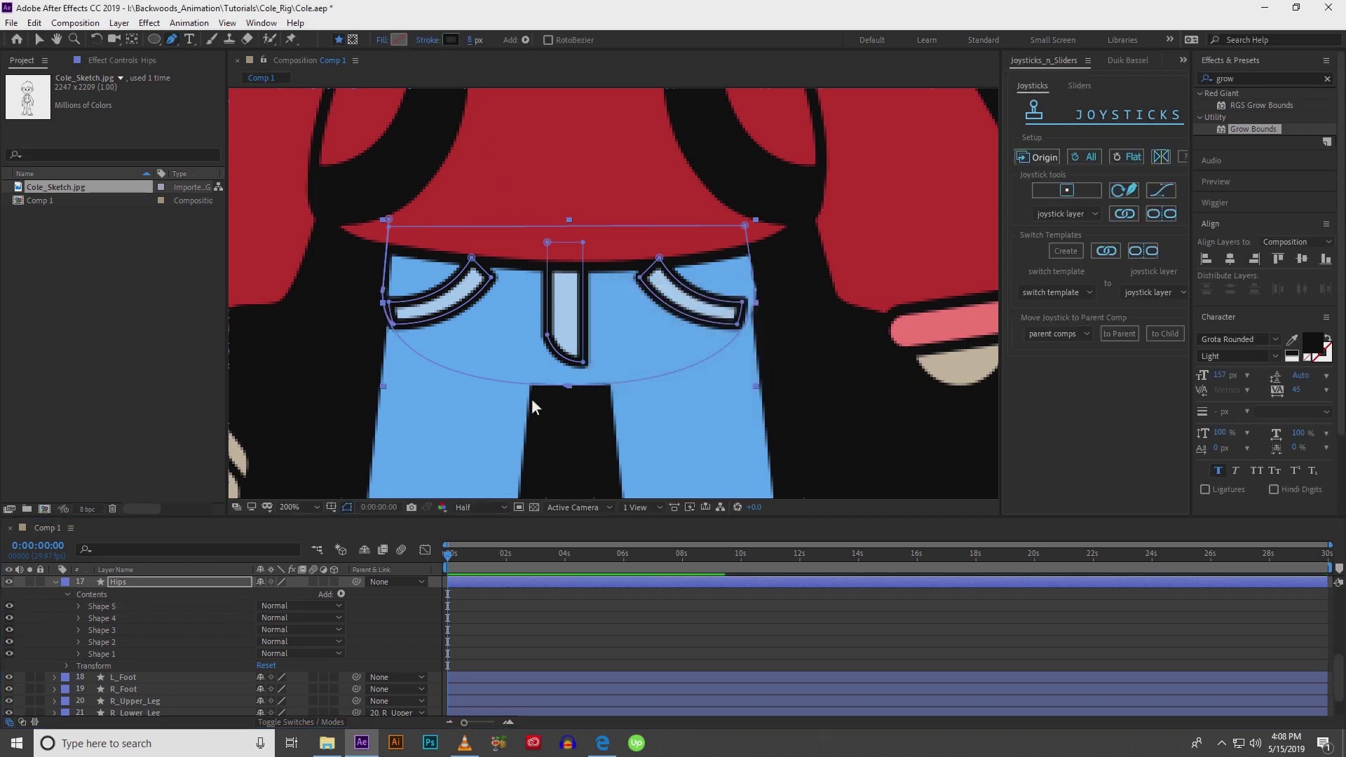
left_click(512, 384)
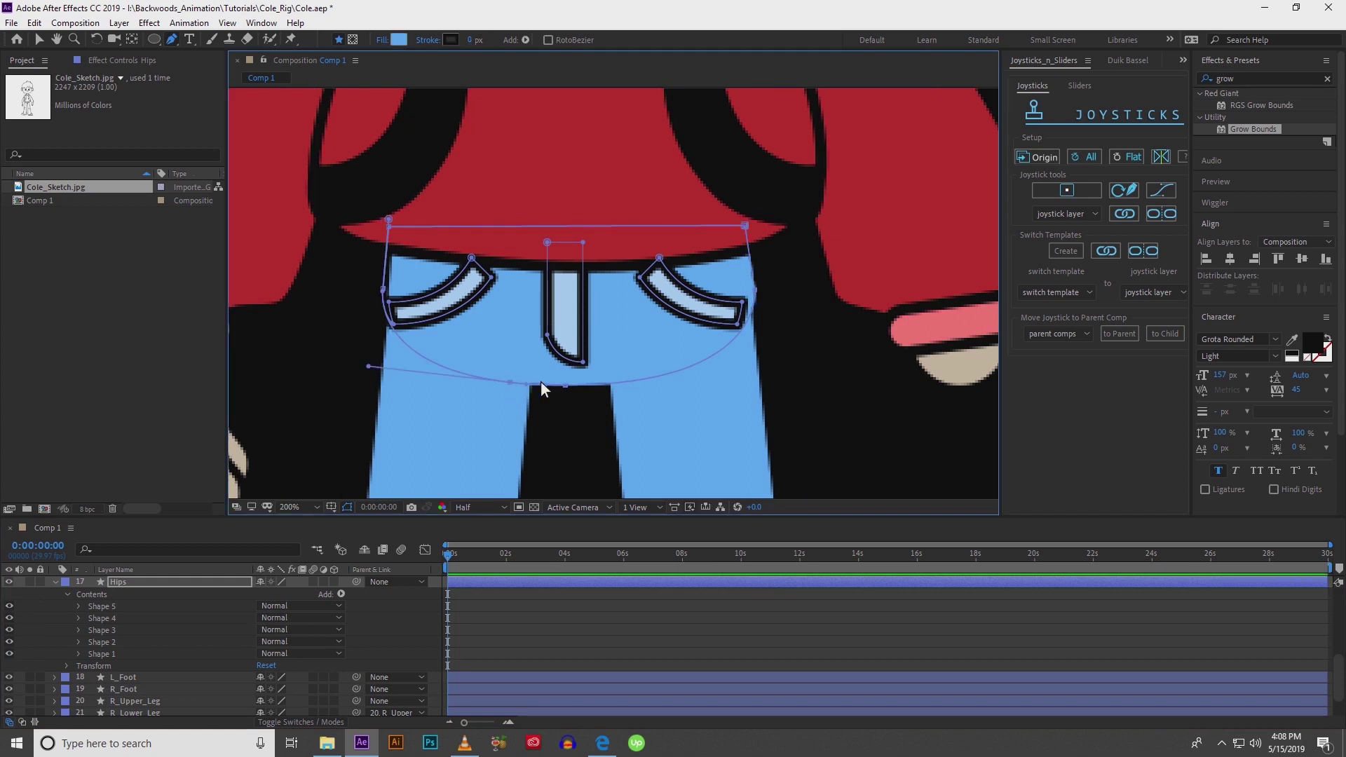
left_click(540, 382)
Draw Shape 6, a short curved crotch line, and adjust its two end points.
left_click(461, 583)
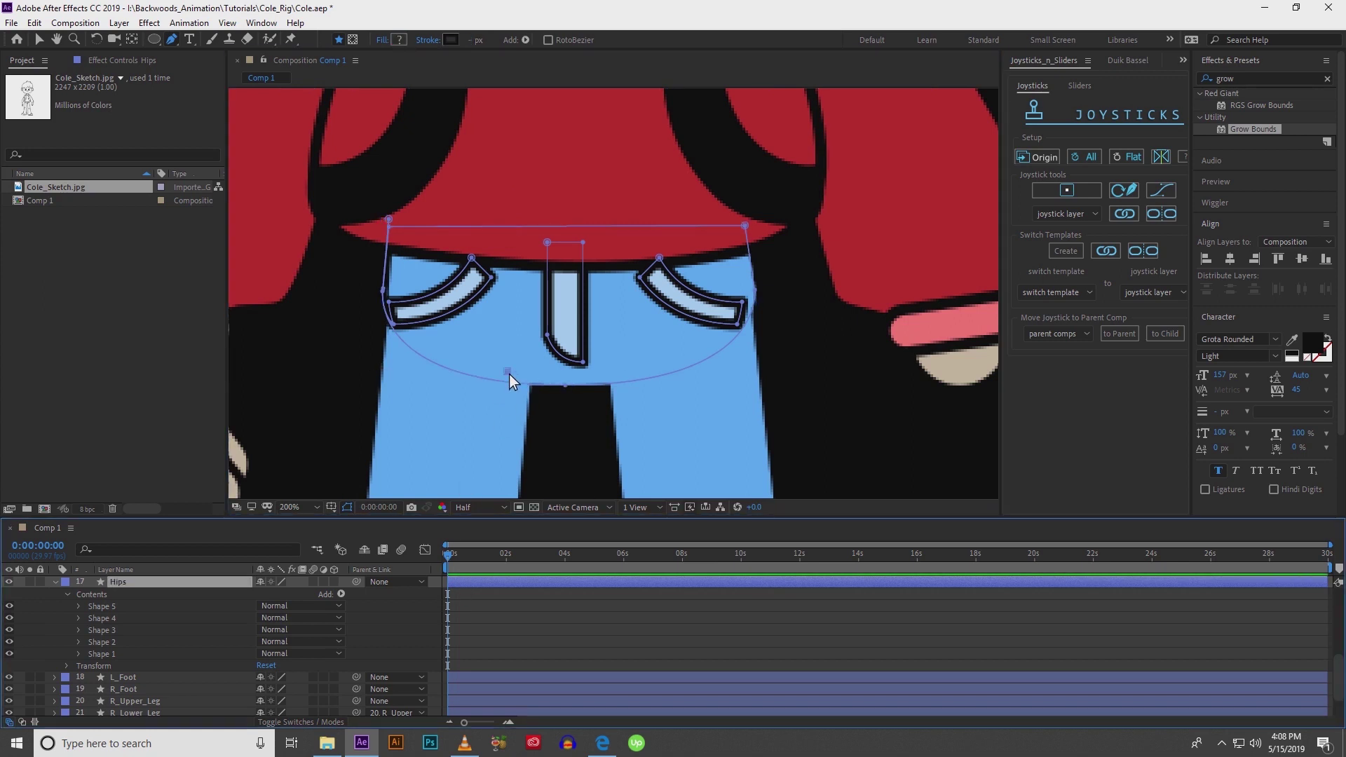
left_click_drag(509, 373, 533, 376)
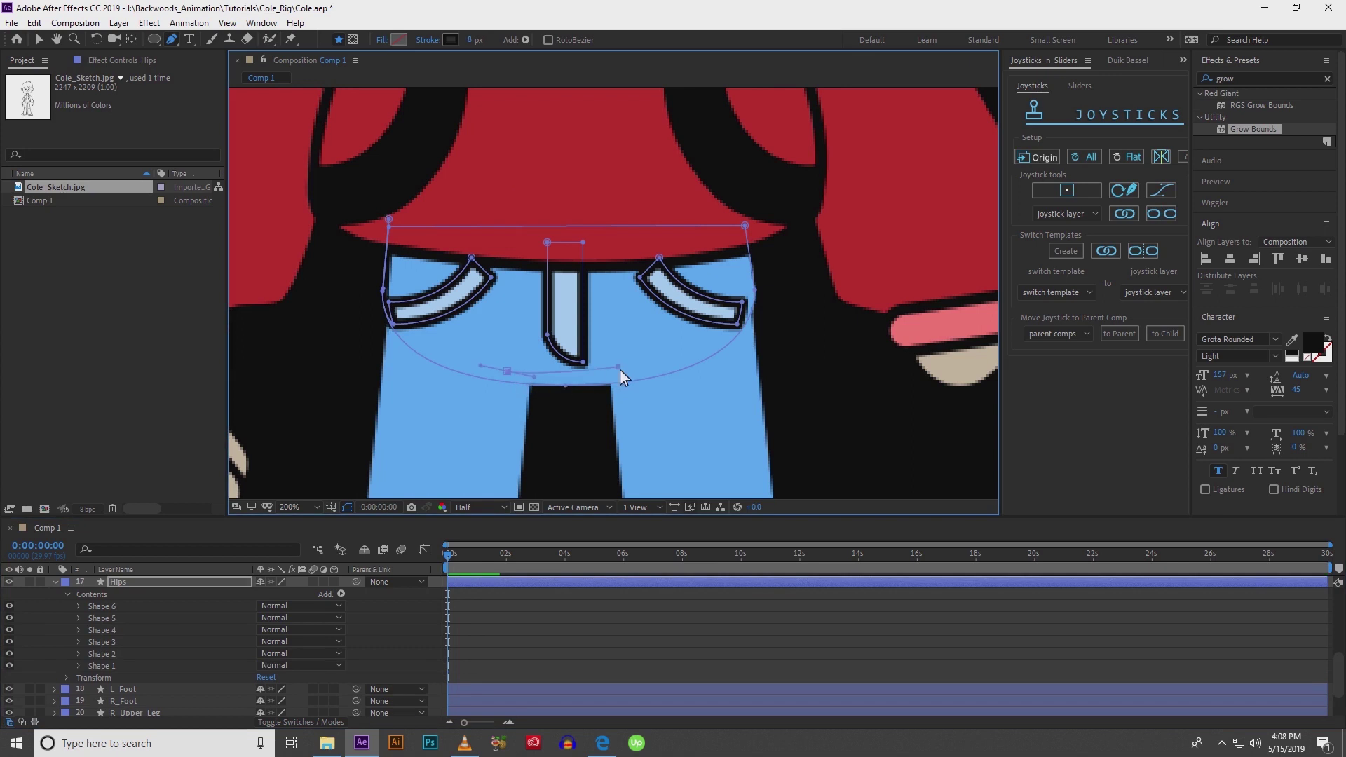
mouse_move(618, 367)
left_mouse_down()
mouse_move(650, 362)
mouse_move(633, 379)
left_mouse_up()
key("v")
left_click_drag(509, 372, 517, 382)
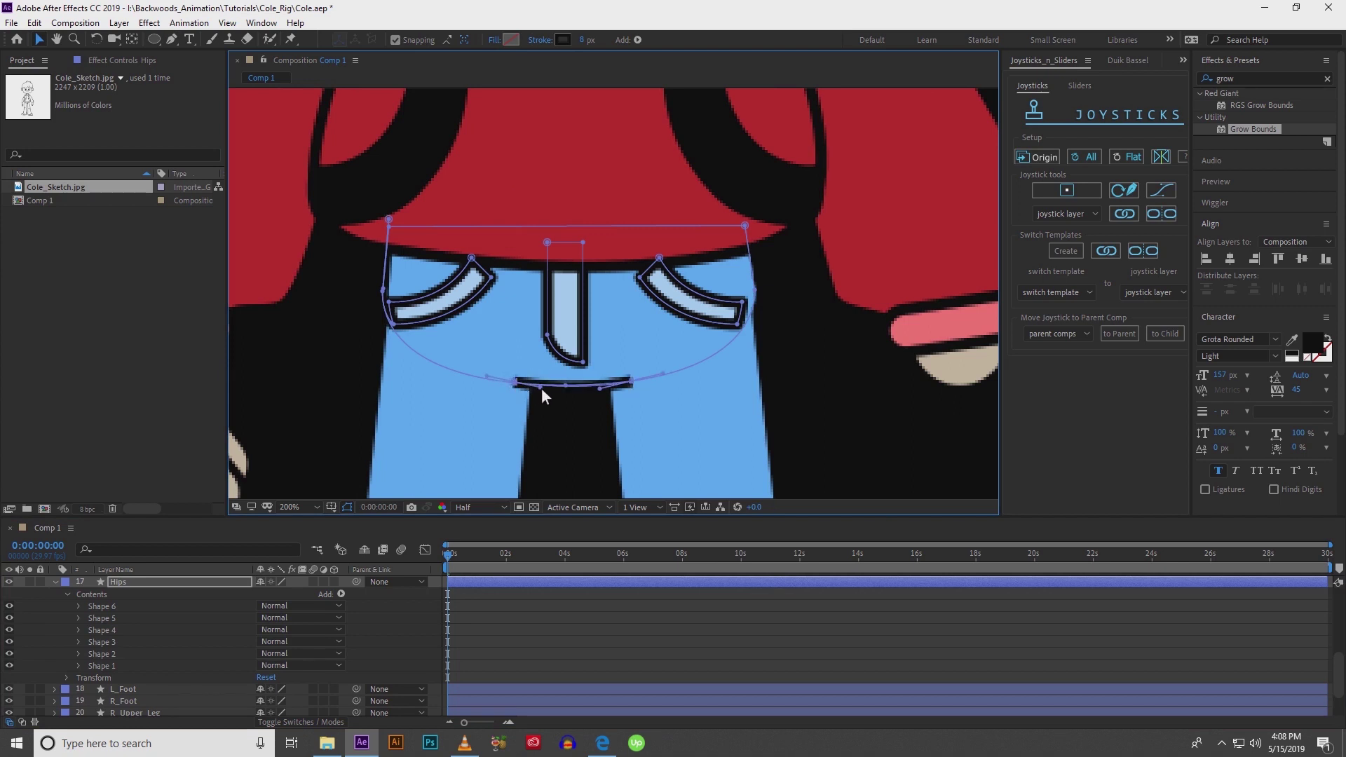
left_click_drag(598, 392, 603, 386)
left_click(78, 606)
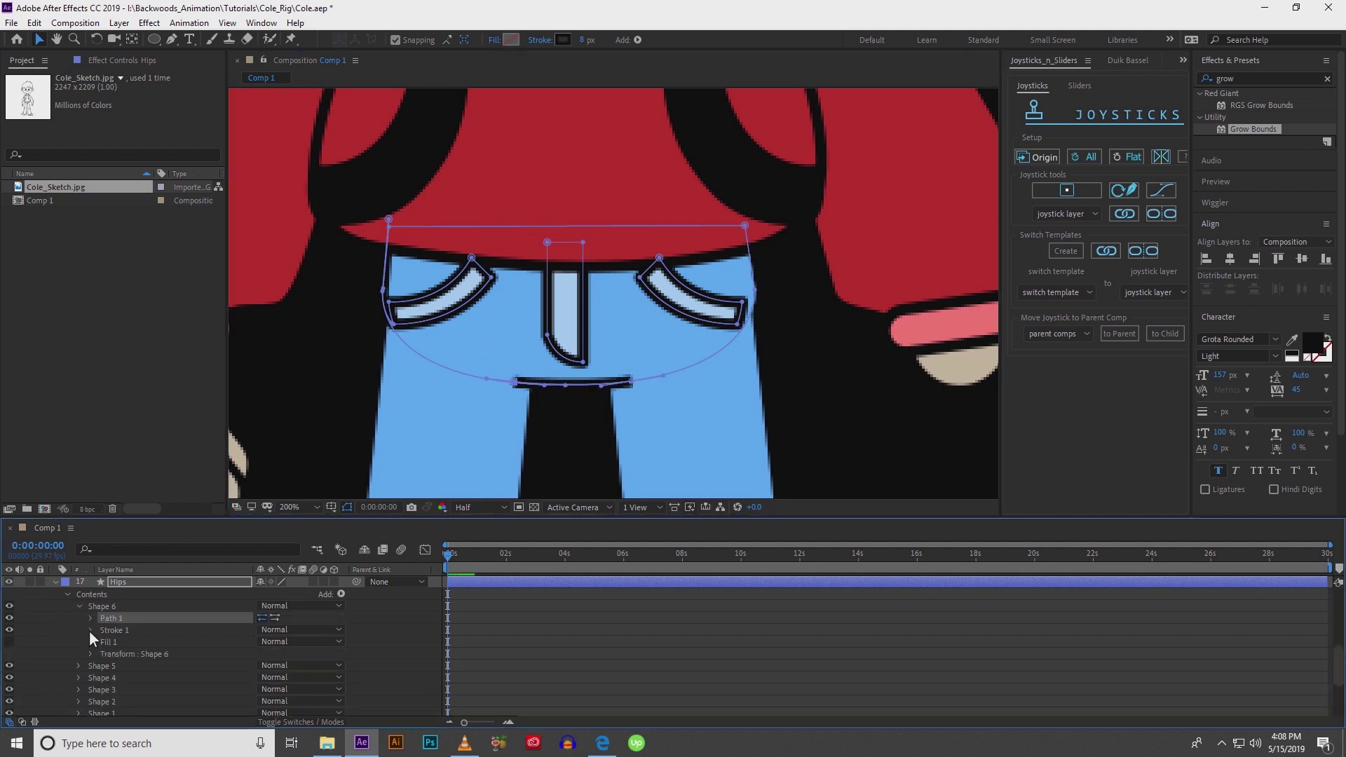
Set Shape 6's Stroke 1 to Round Cap and Round Join, then reselect the Hips layer.
left_click(90, 629)
left_click(280, 674)
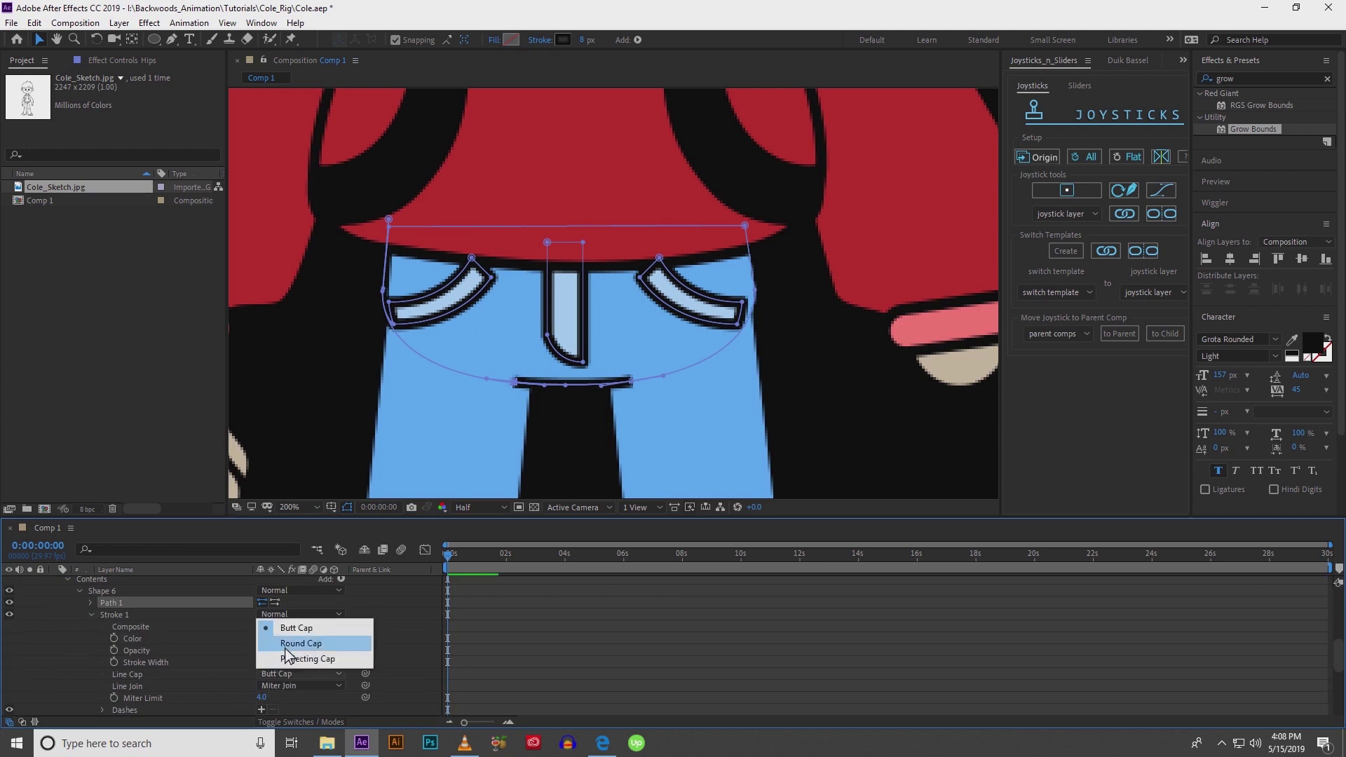
left_click(286, 649)
left_click(283, 686)
left_click(298, 655)
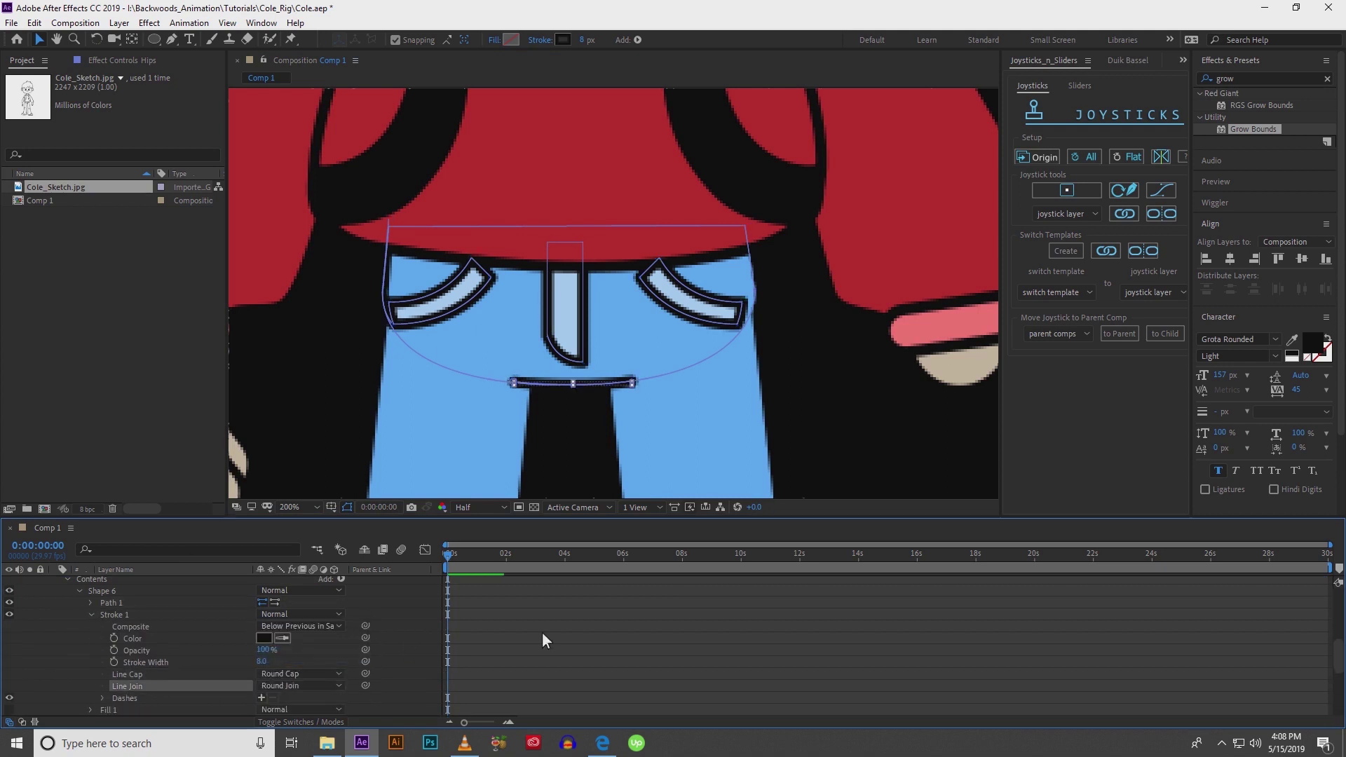
scroll(69, 627, "up", 2)
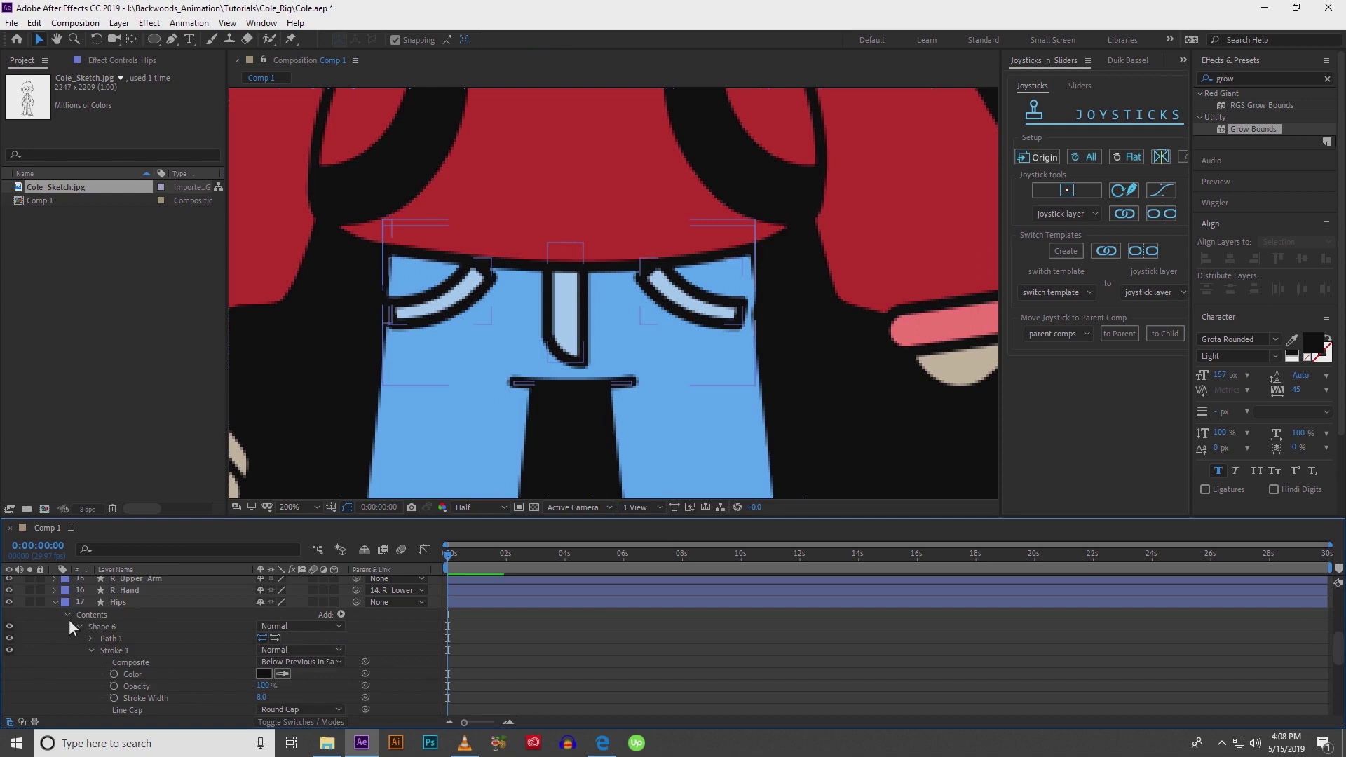
left_click(68, 616)
left_click(67, 618)
scroll(69, 621, "down", 2)
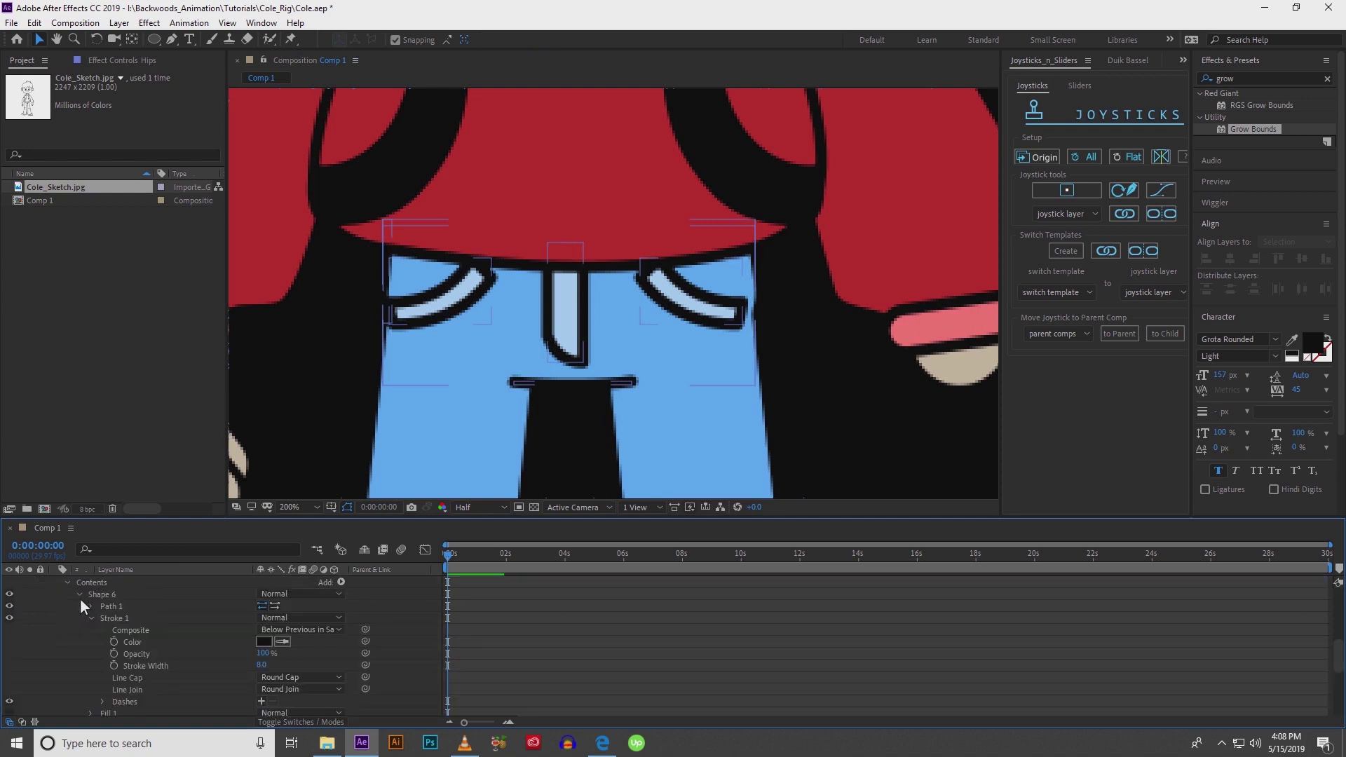
left_click(79, 594)
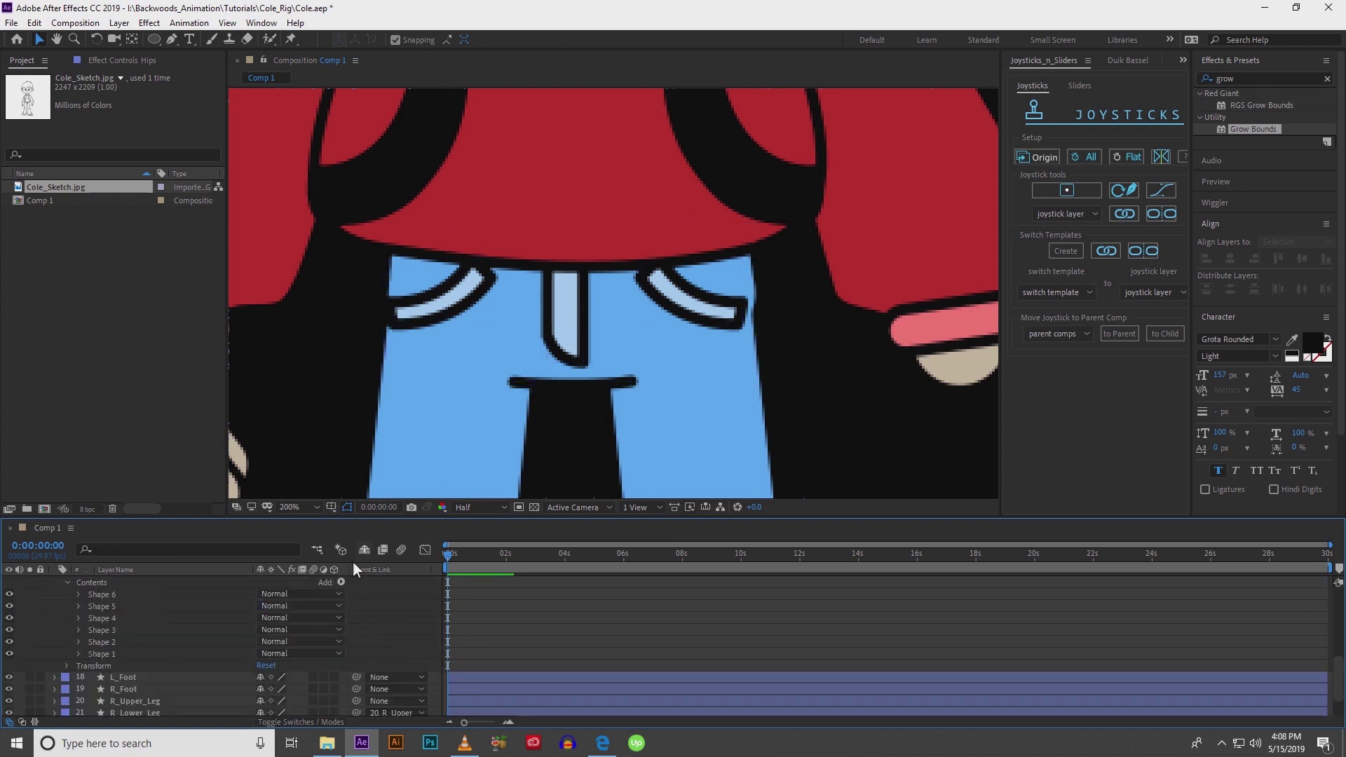
scroll(194, 621, "up", 2)
left_click(166, 607)
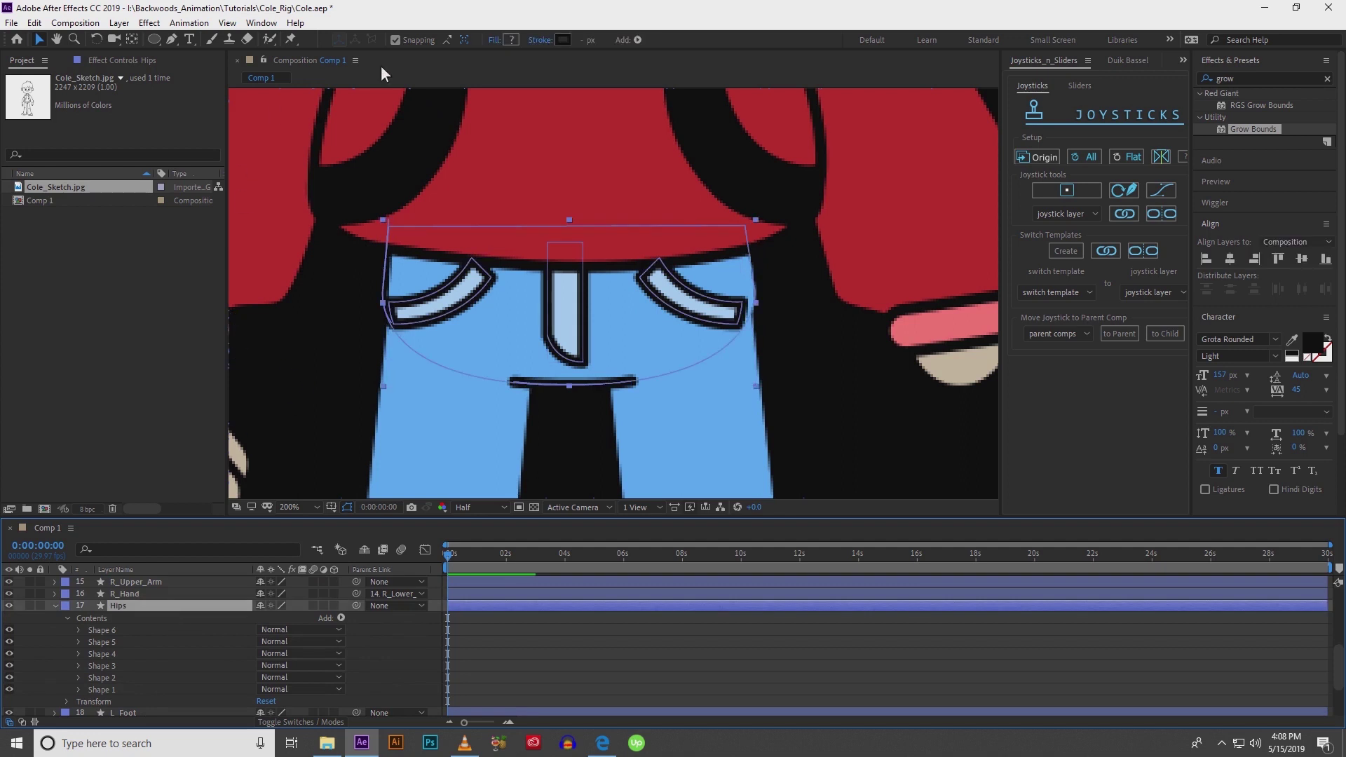
Draw Shape 7, a Pen path along the right hip edge, redoing one misplaced point.
left_click(173, 40)
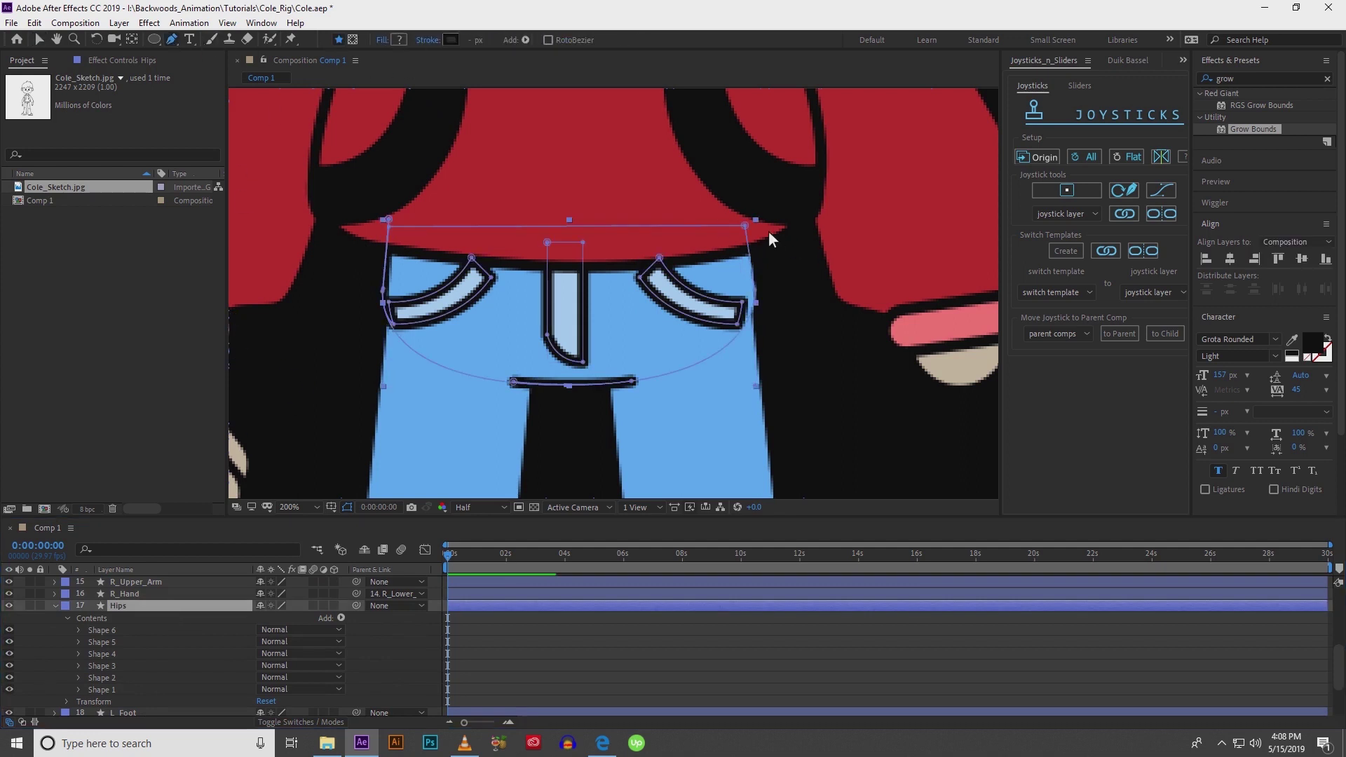
left_click(745, 215)
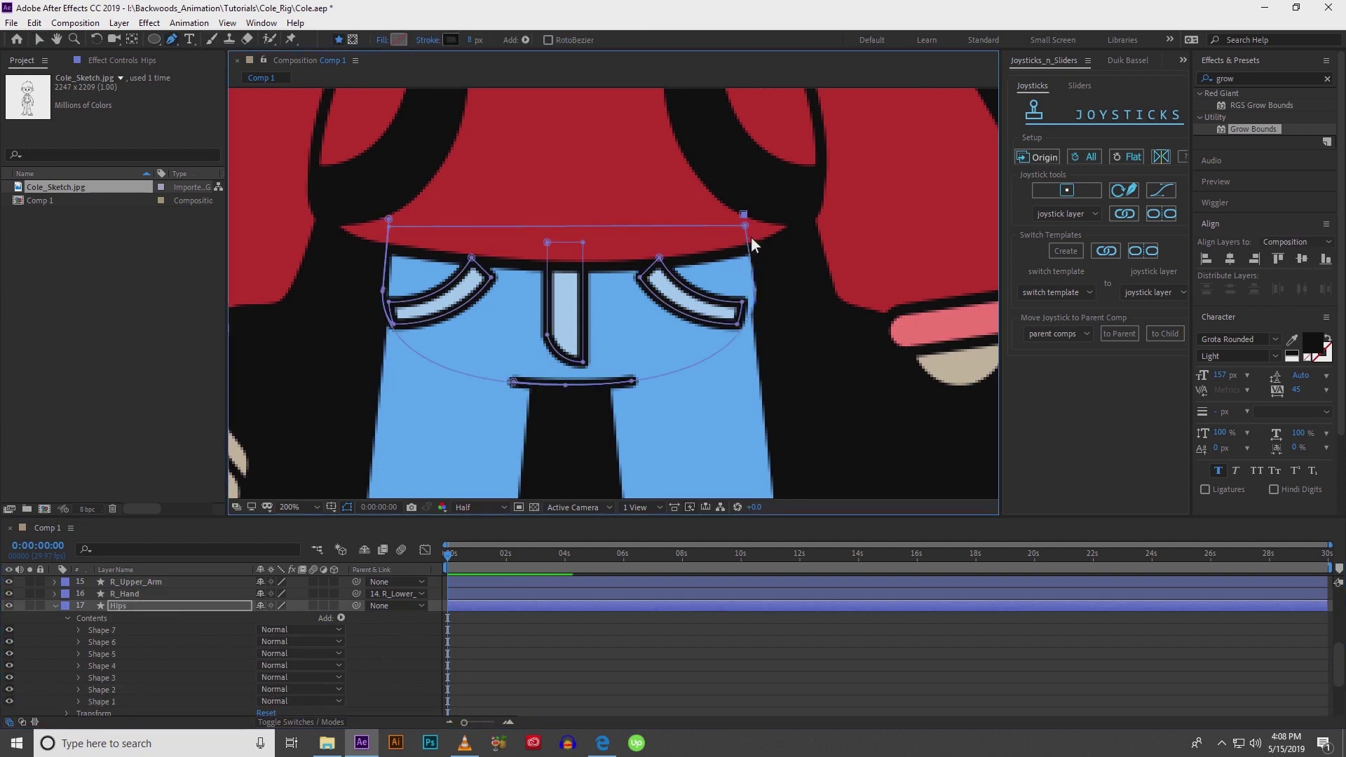
left_click(759, 320)
key("ctrl+z")
left_click(755, 292)
left_click_drag(745, 326, 736, 338)
Move the pocket corner point up onto the outline and adjust its curve handle.
scroll(734, 346, "up", 2)
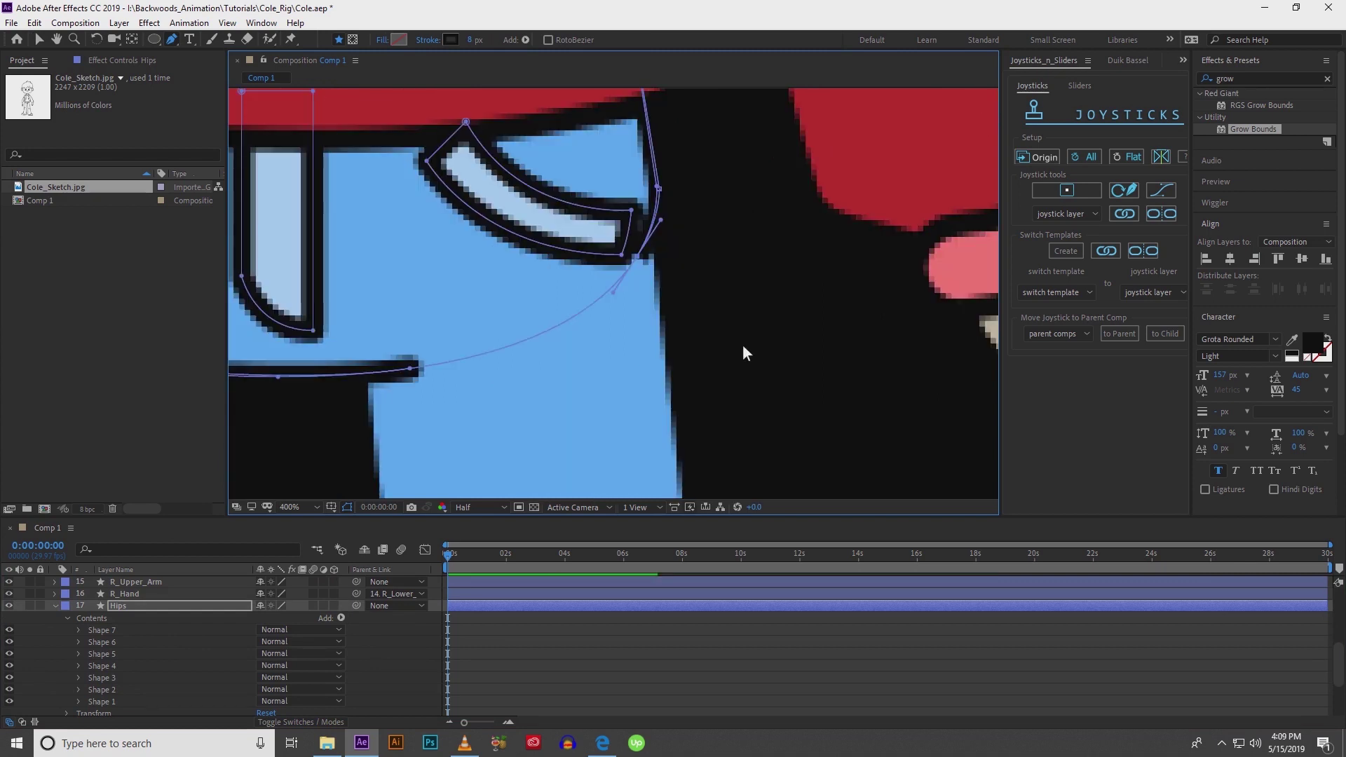
key("v")
left_click_drag(641, 260, 647, 241)
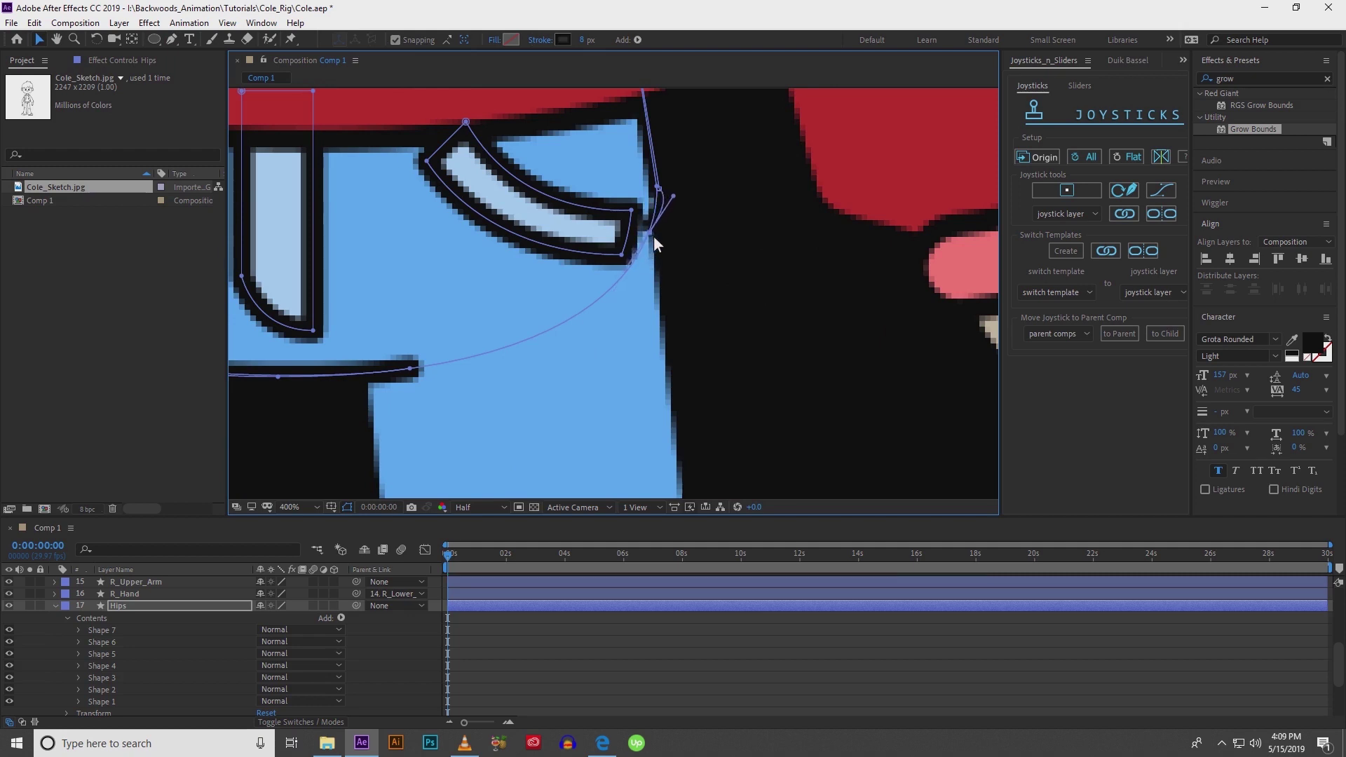
left_click_drag(673, 196, 661, 192)
scroll(662, 191, "down", 2)
left_click_drag(530, 292, 639, 309)
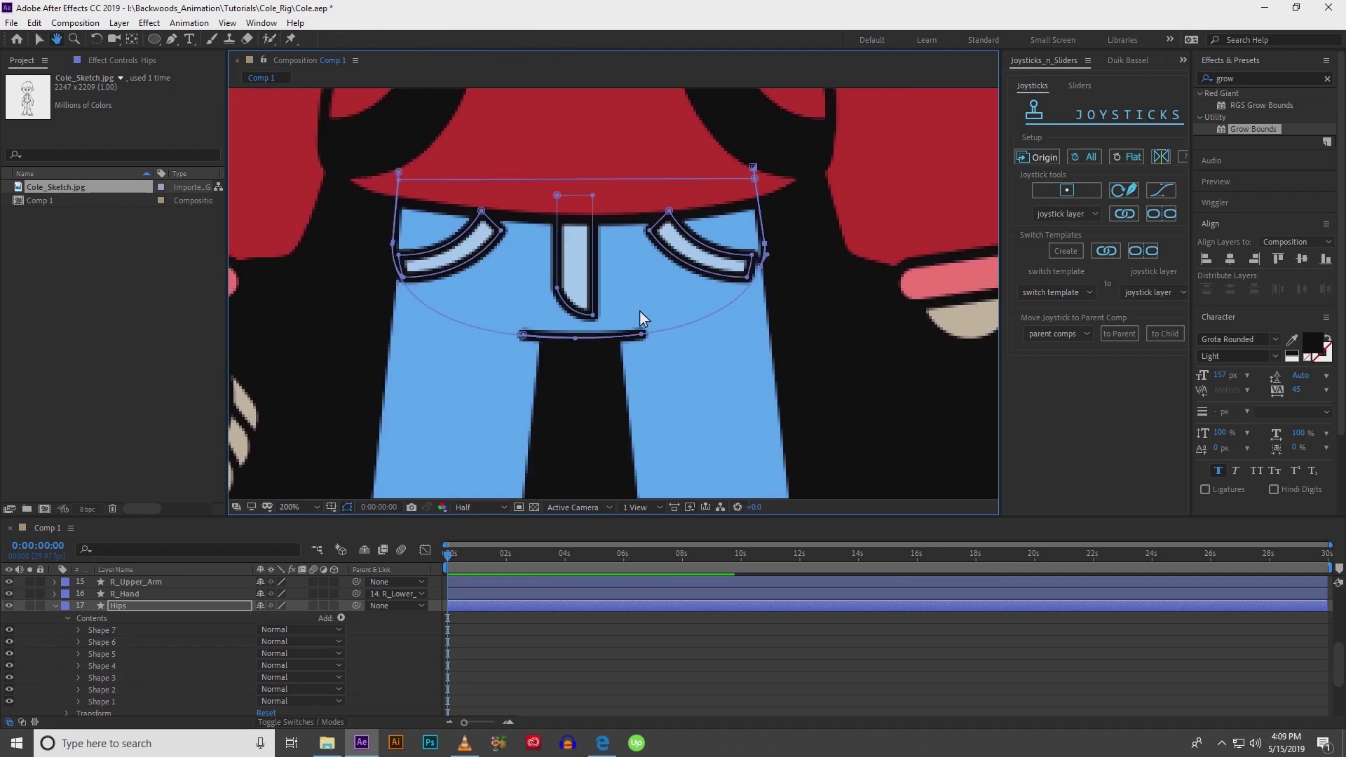
Set Shape 7's Stroke 1 to Round Cap and Round Join.
left_click(79, 629)
left_click(91, 654)
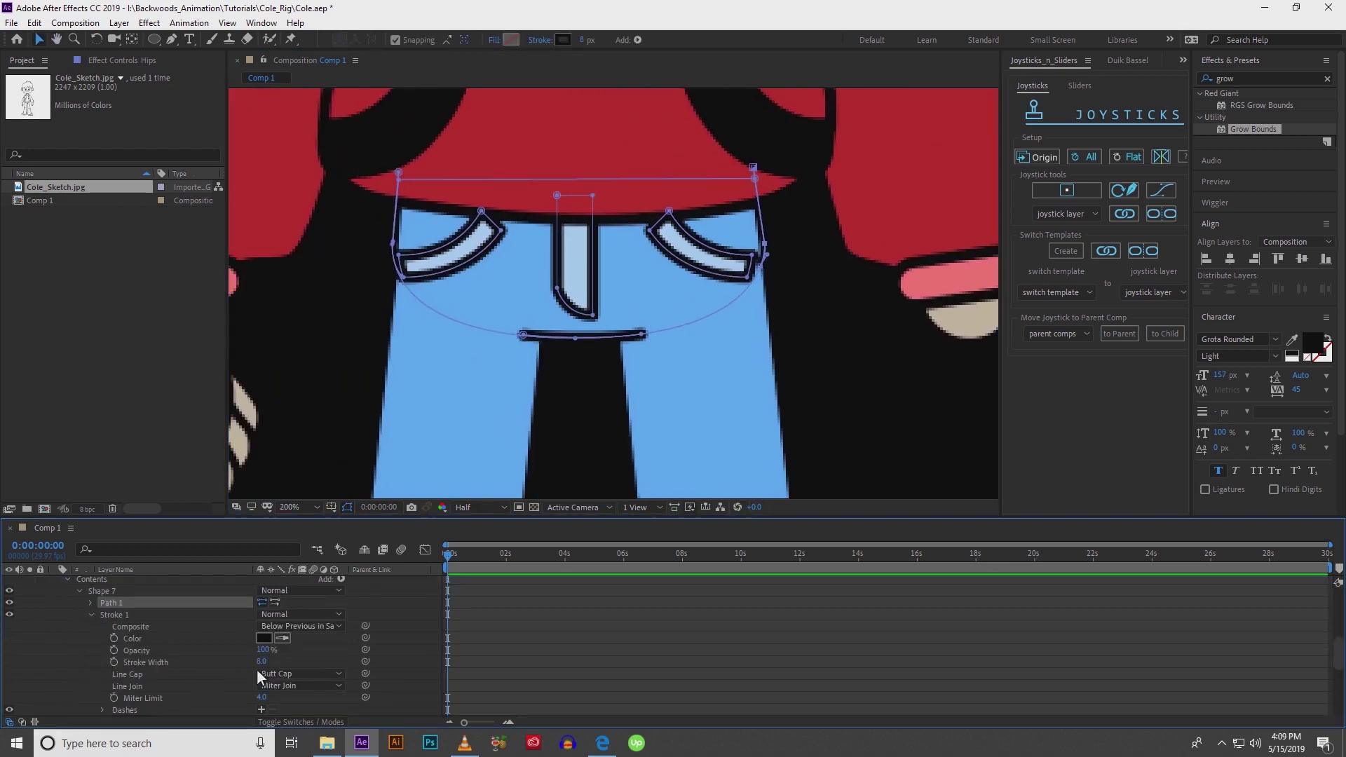
left_click(275, 673)
left_click(291, 644)
left_click(284, 686)
left_click(302, 655)
Rotate both upper leg layers with the Rotation tool to test their hip pivots.
scroll(536, 415, "down", 4)
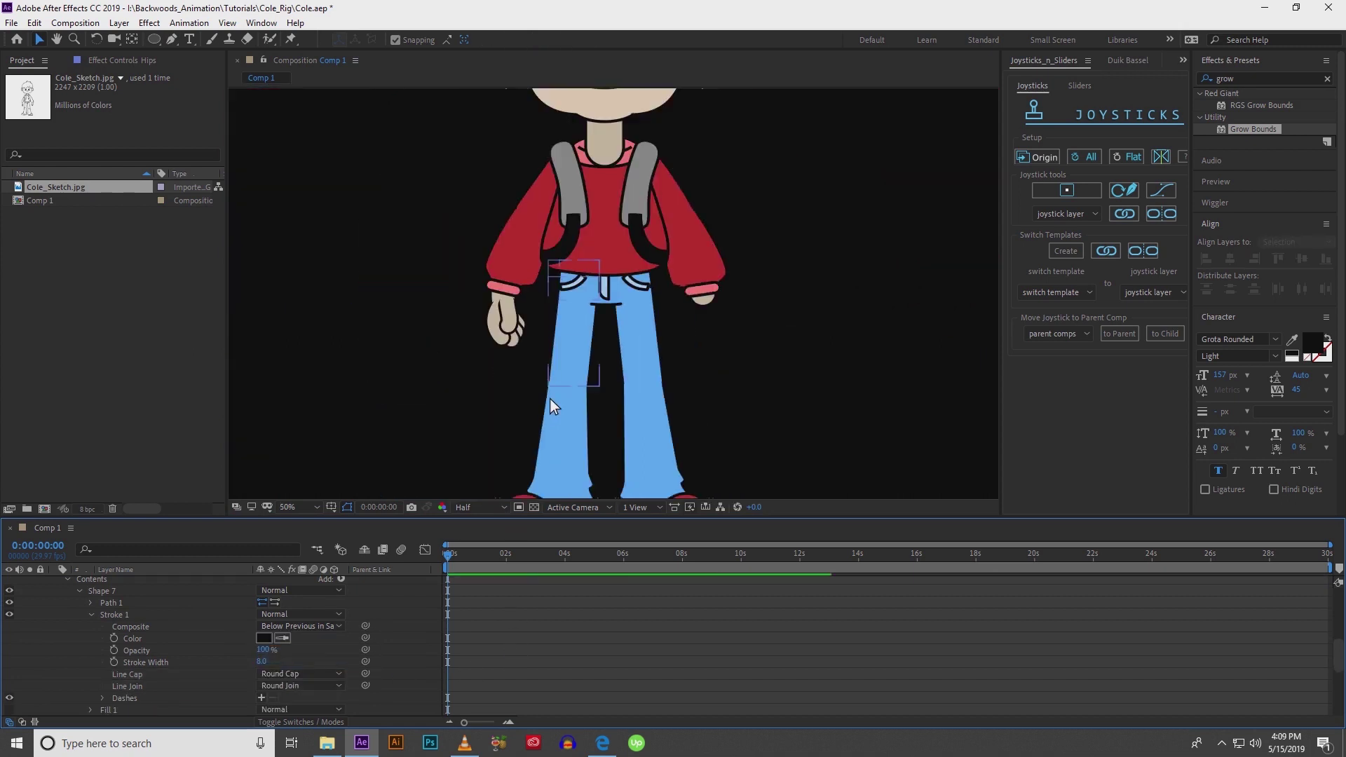
left_click_drag(549, 395, 504, 418)
key("v")
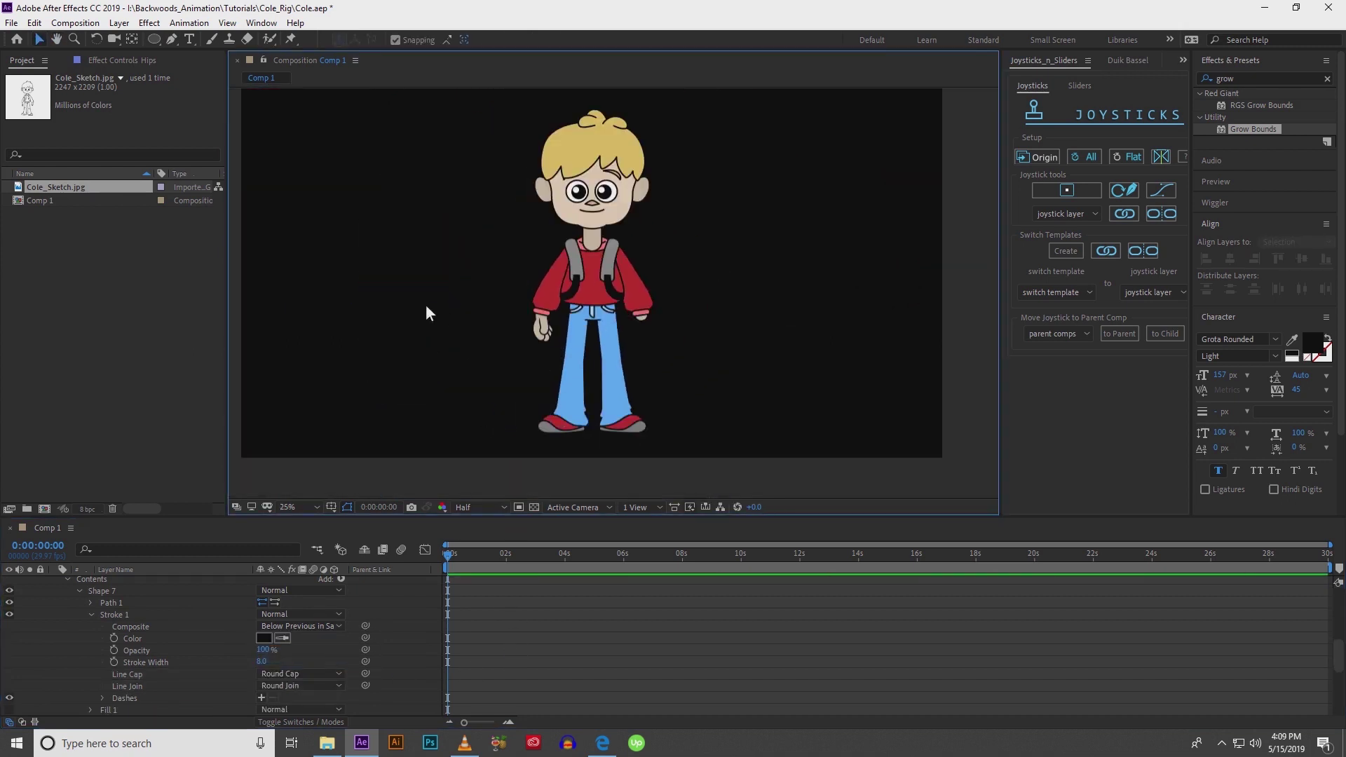
left_click(536, 387)
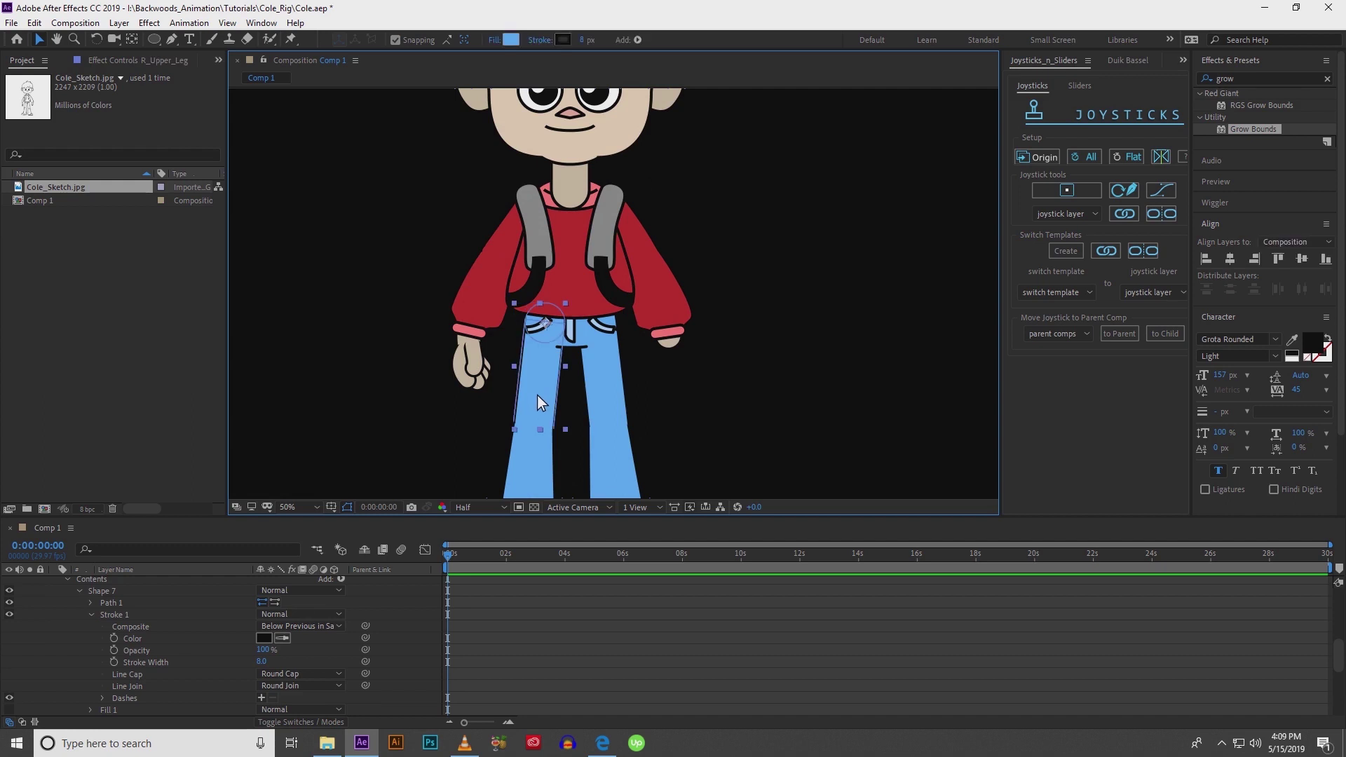
key("w")
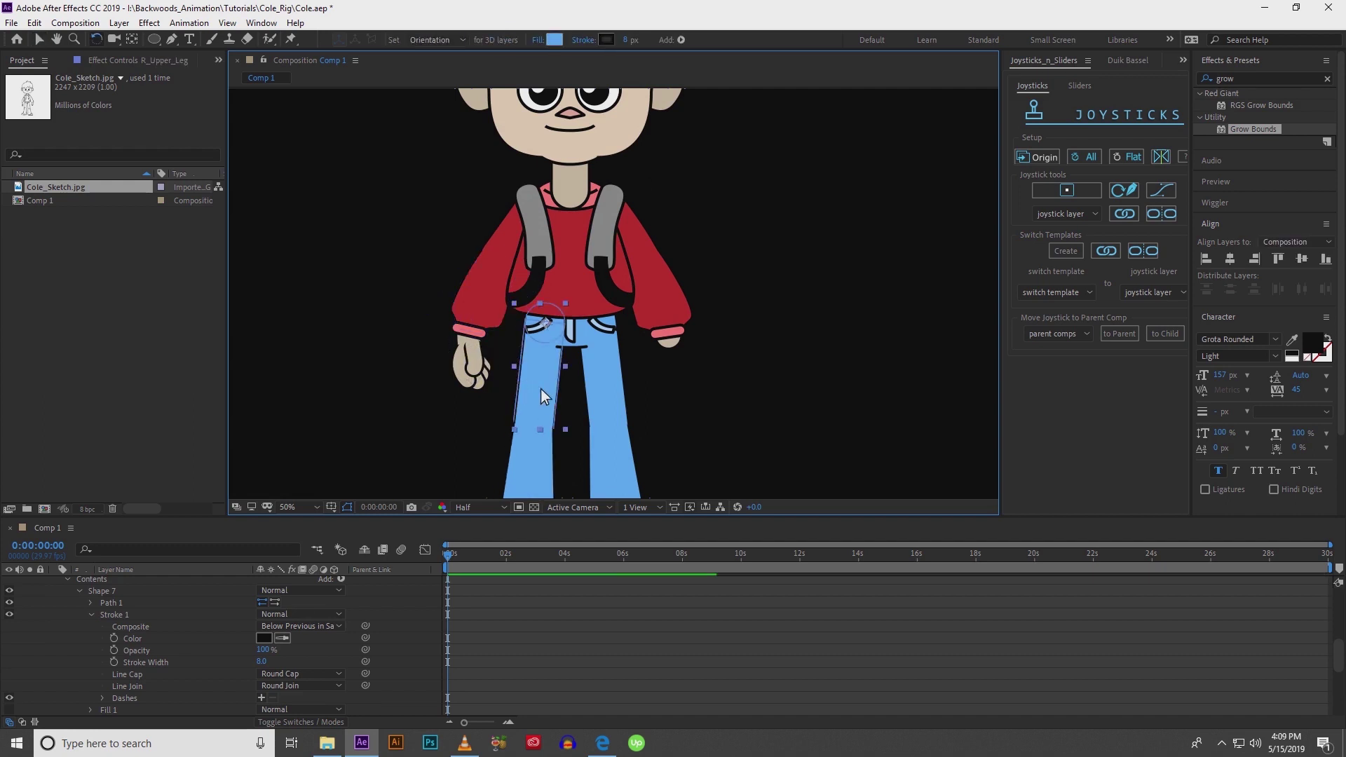
left_click_drag(540, 391, 465, 321)
left_click(608, 373)
left_click_drag(603, 391, 648, 327)
Undo the test leg rotations so both legs hang straight again.
key("h")
scroll(649, 325, "down", 2)
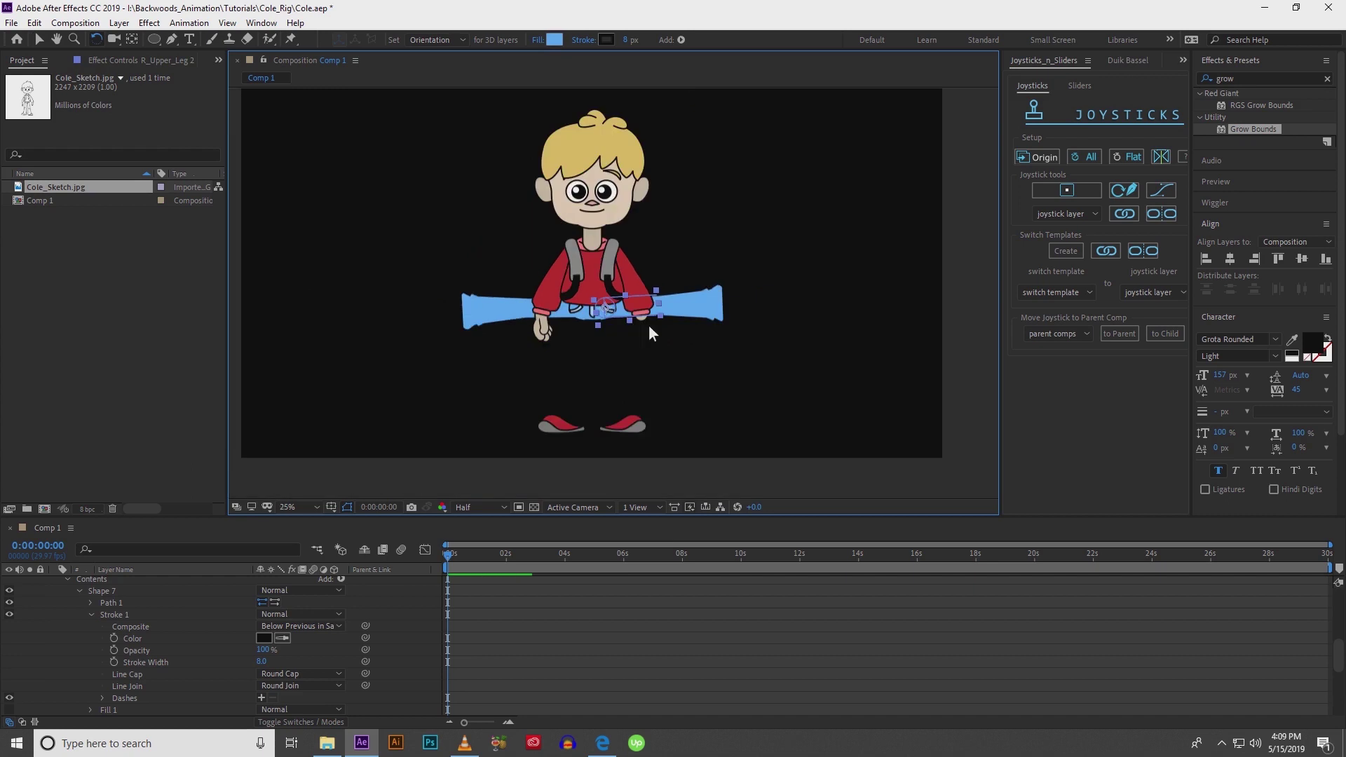
key("w")
key("ctrl+z")
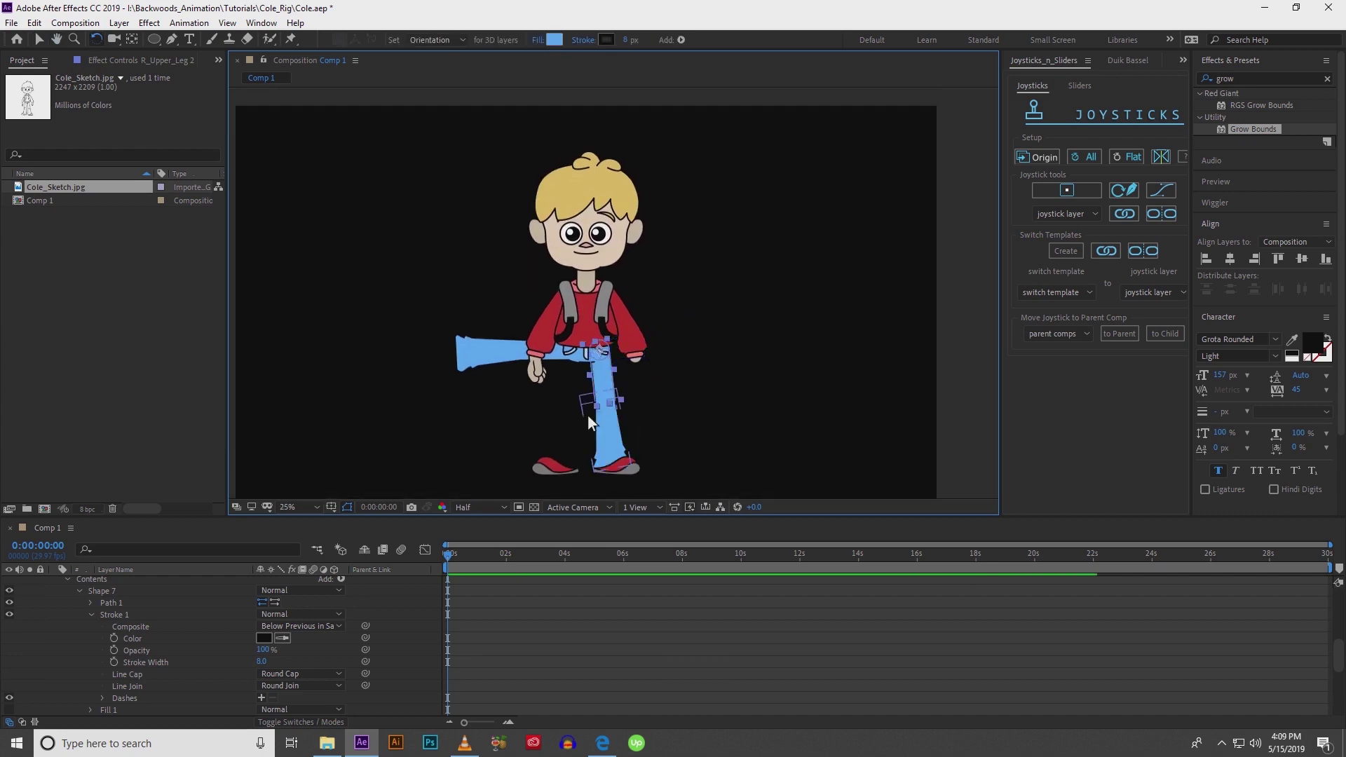
key("ctrl+z")
scroll(587, 415, "up", 2)
key("ctrl+z")
key("h")
left_click_drag(574, 439, 515, 398)
key("w")
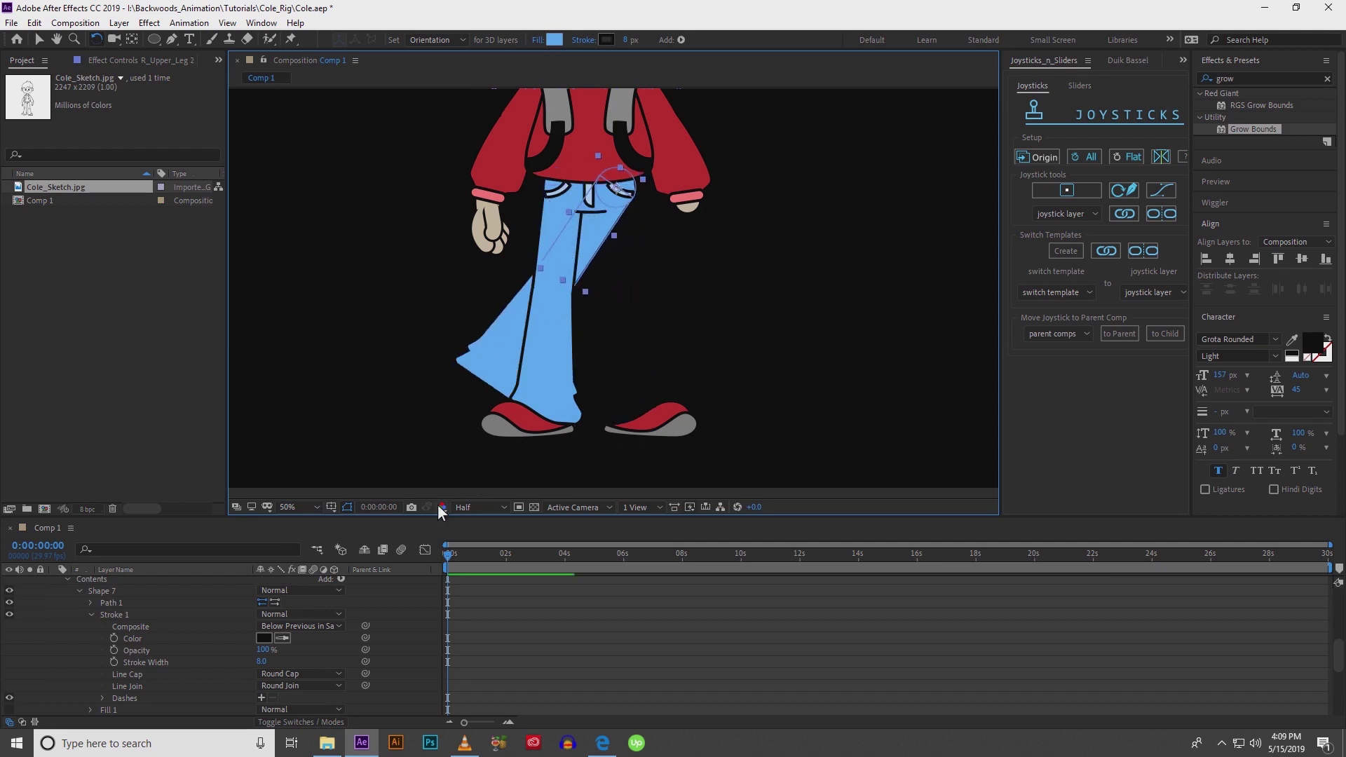
Turn on the transparency grid and test-rotate an upper leg against the hips once more.
left_click(533, 508)
key("h")
left_click_drag(609, 234, 582, 322)
scroll(628, 362, "up", 2)
key("w")
left_click(701, 348)
left_click(609, 302)
left_click(506, 342)
left_click_drag(482, 349, 557, 355)
scroll(595, 339, "down", 2)
scroll(508, 356, "down", 1)
Deselect all layers and zoom and center the view to review the whole character.
scroll(547, 334, "up", 1)
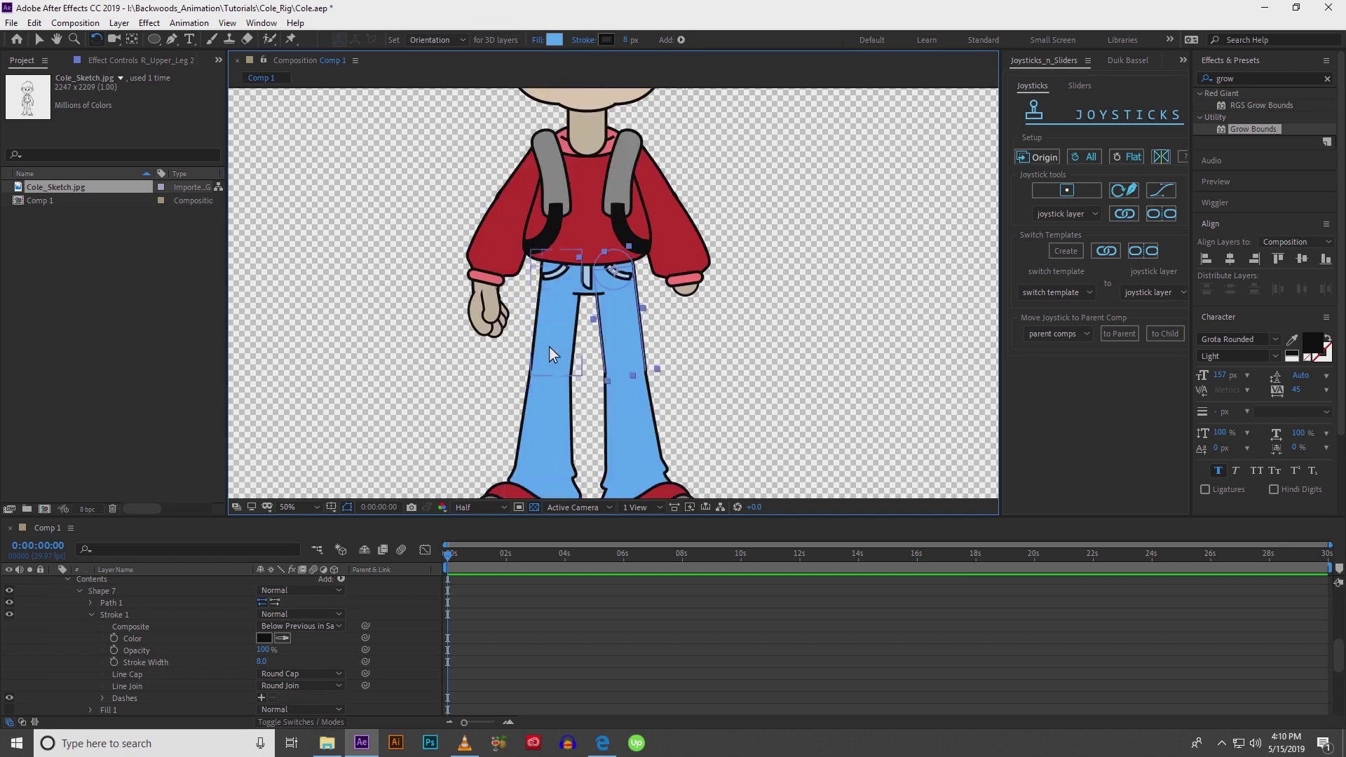
left_click(583, 603)
scroll(556, 336, "down", 1)
scroll(550, 357, "up", 1)
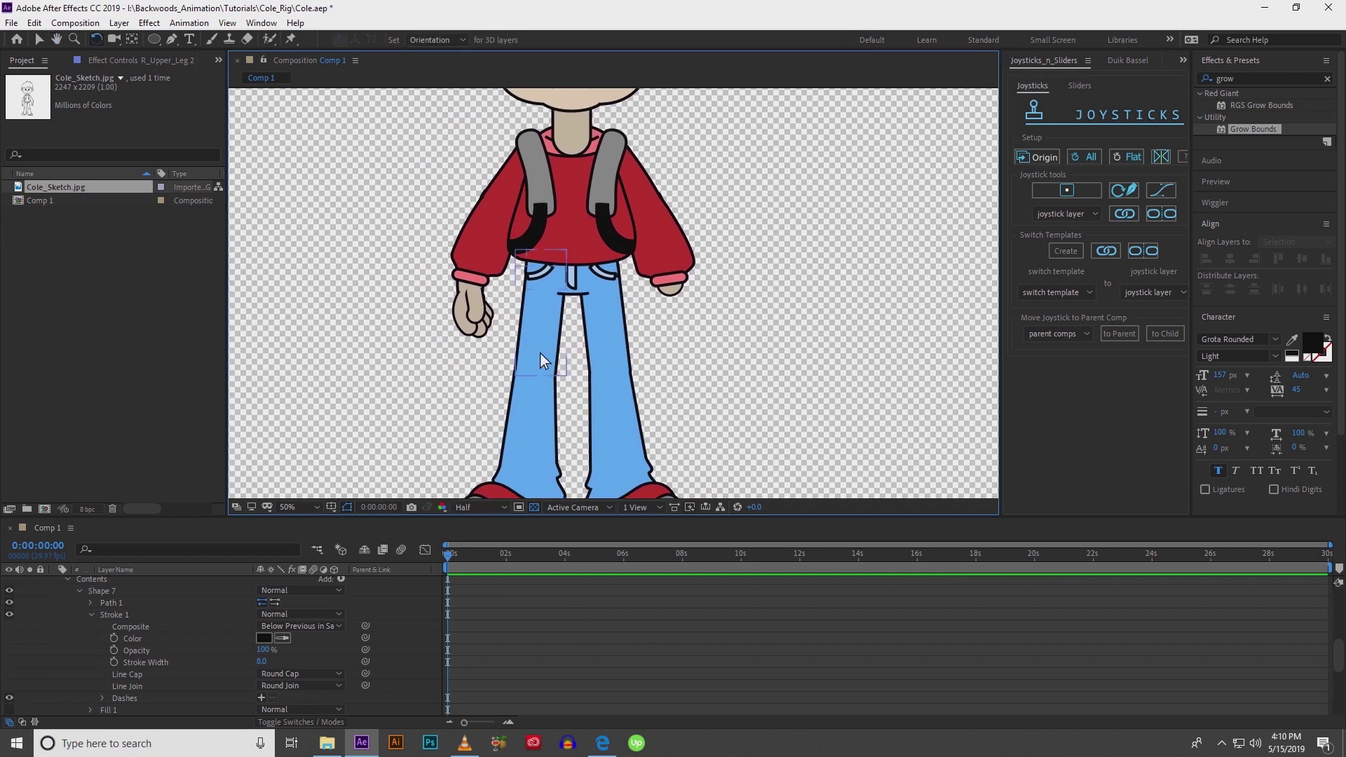
scroll(537, 349, "down", 1)
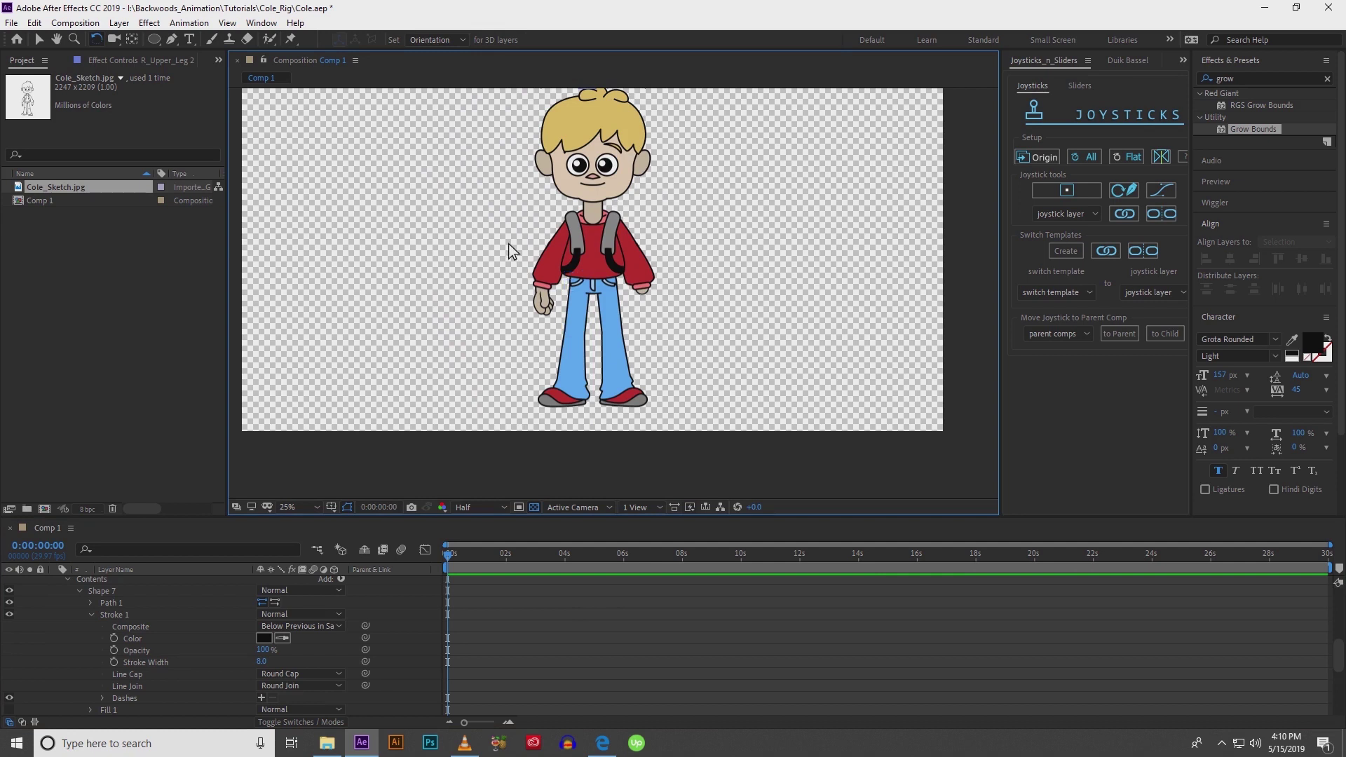
left_click_drag(508, 244, 518, 335)
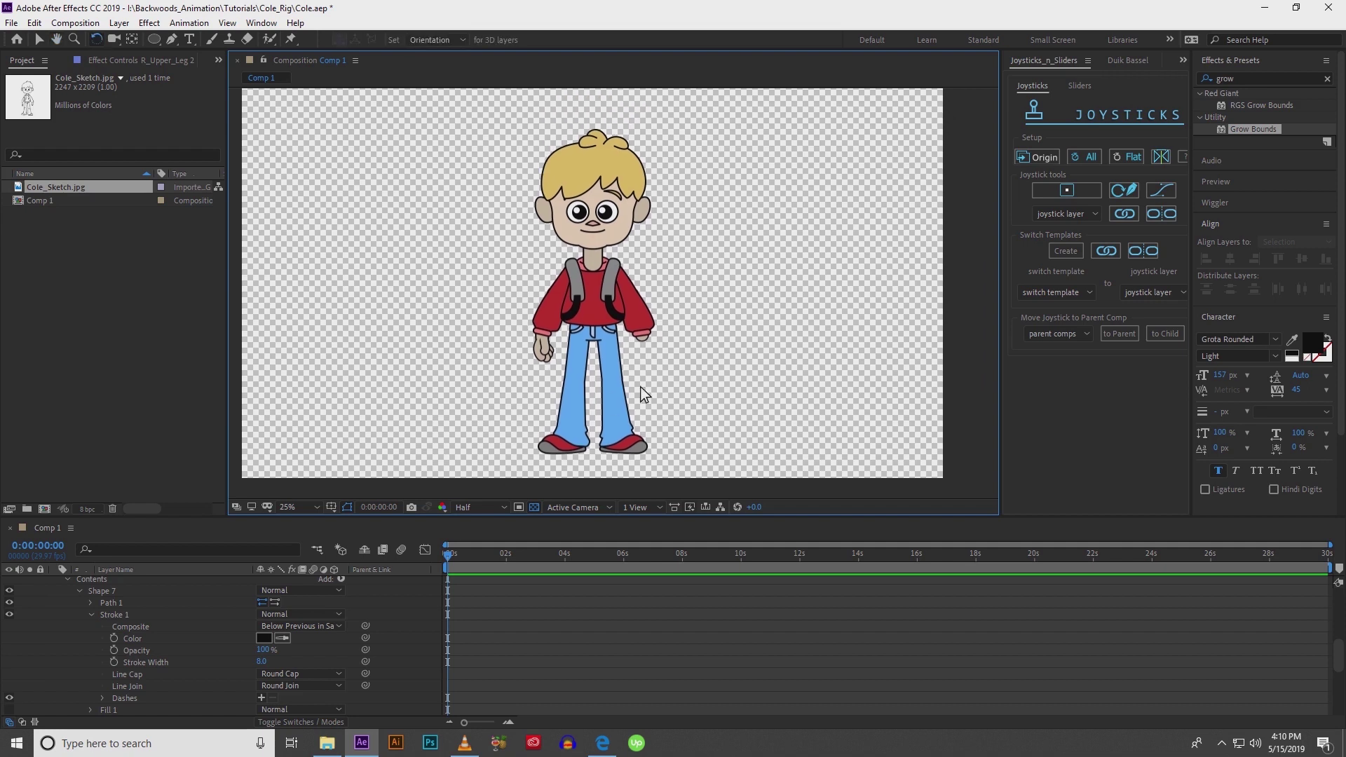
key("period")
key("period")
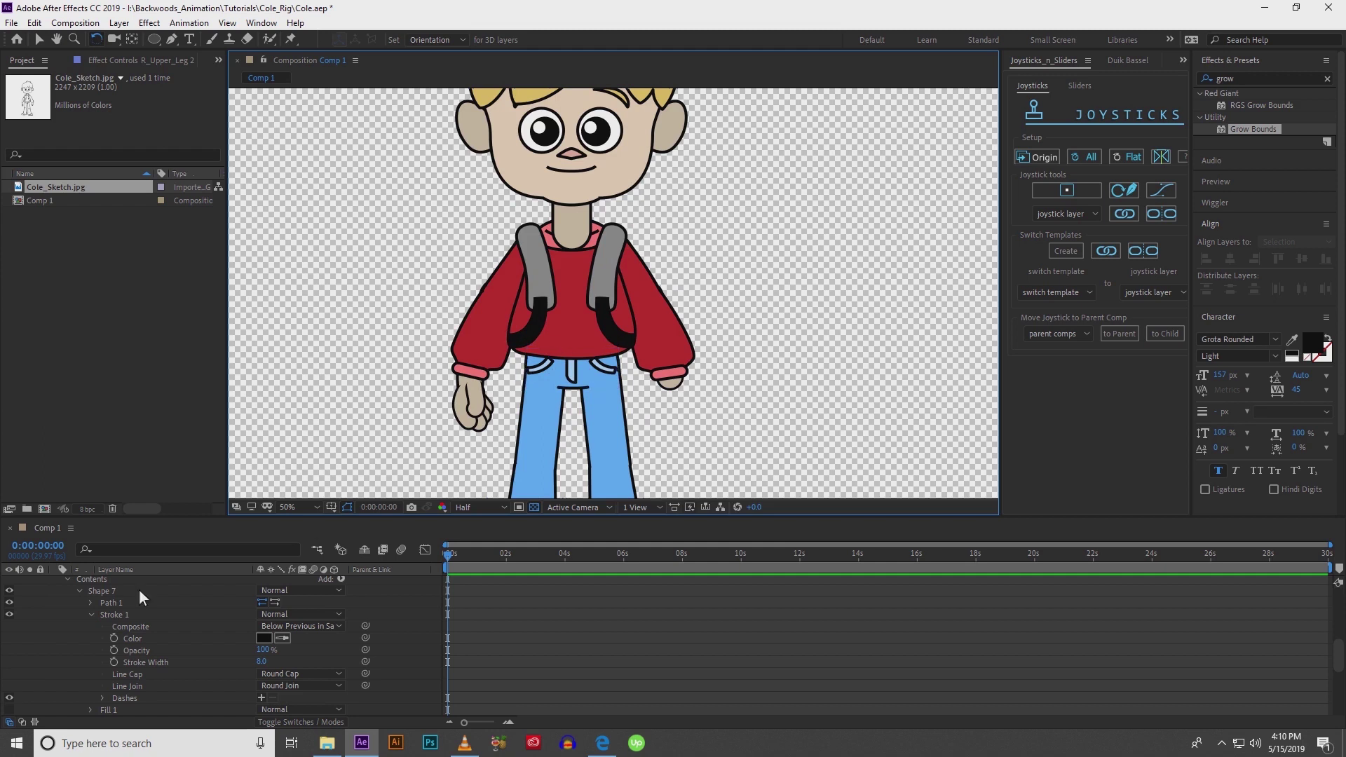
key("v")
scroll(63, 624, "up", 2)
Duplicate the R_Hand layer and mirror the copy, R_Hand 2, with Scale -100,100%.
left_click(55, 637)
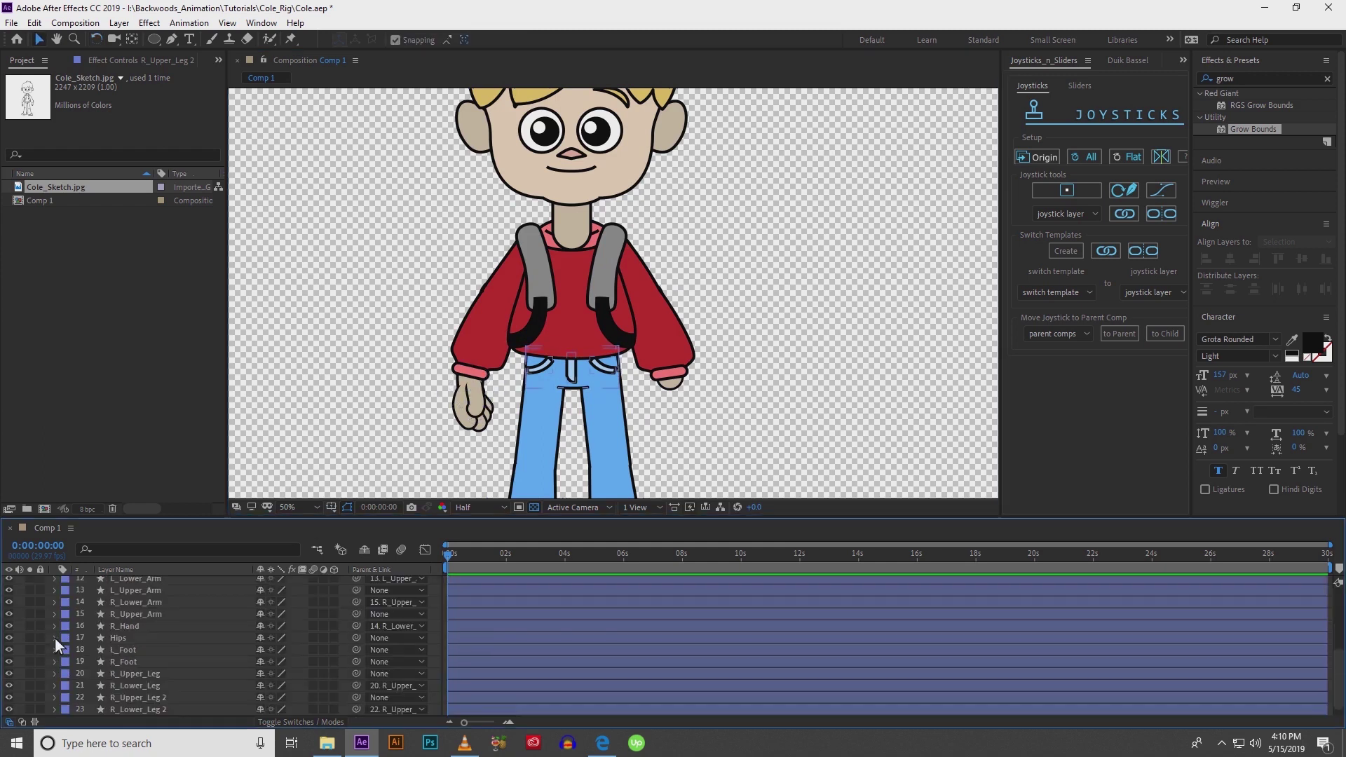
left_click(124, 625)
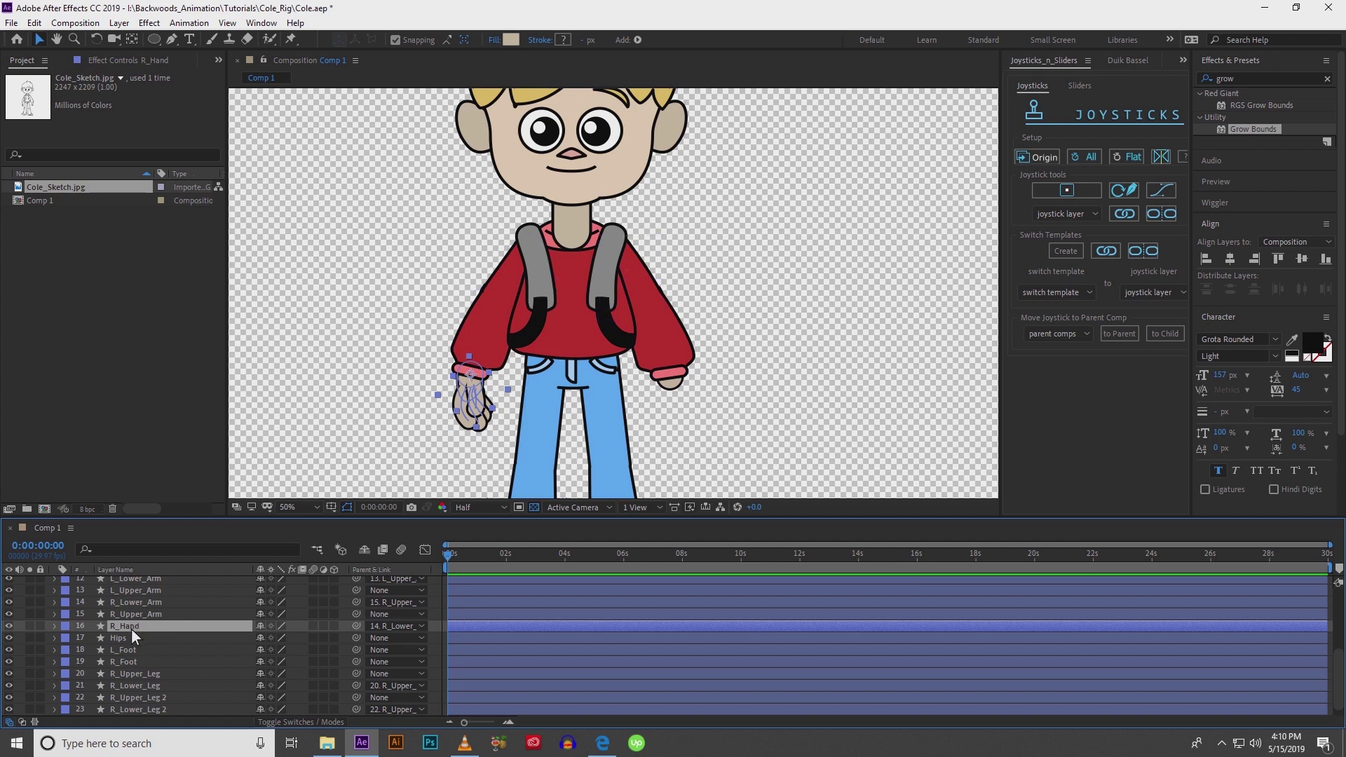
key("ctrl+d")
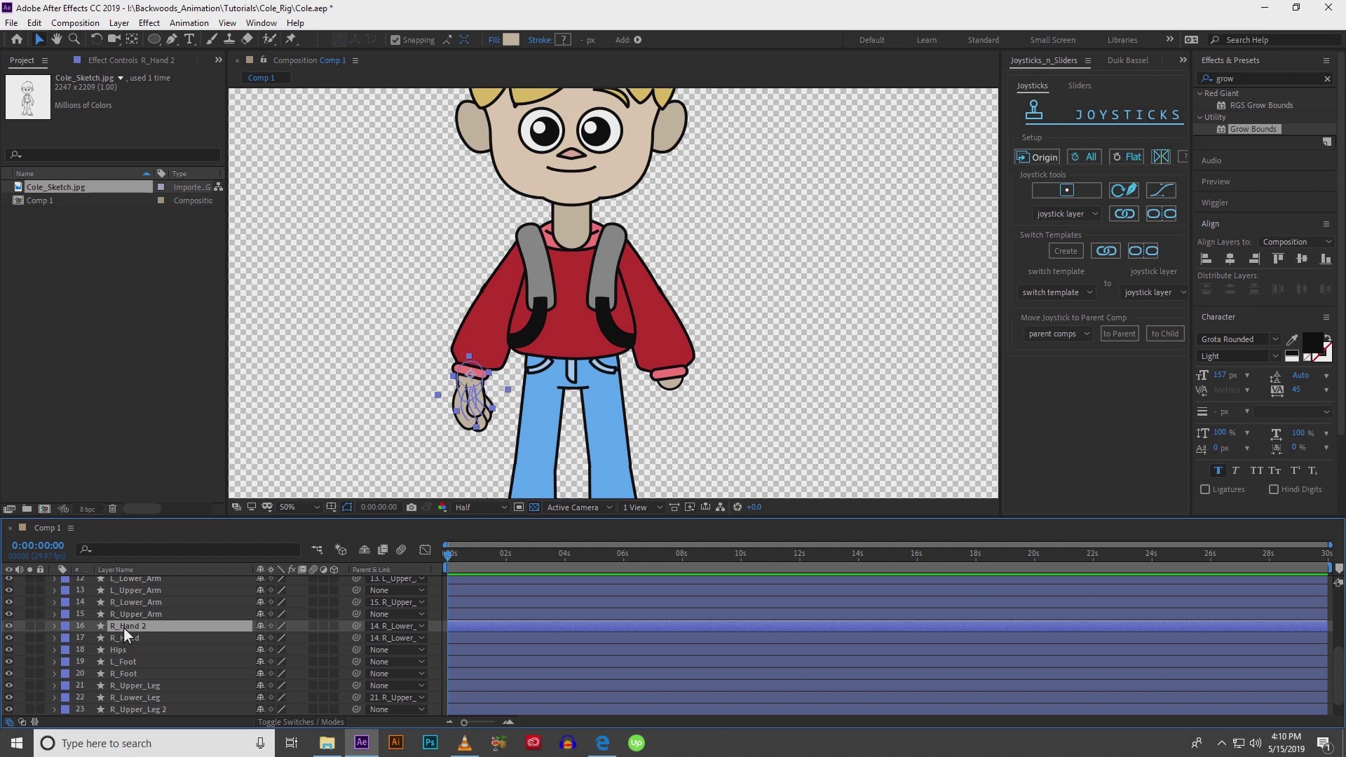
key("s")
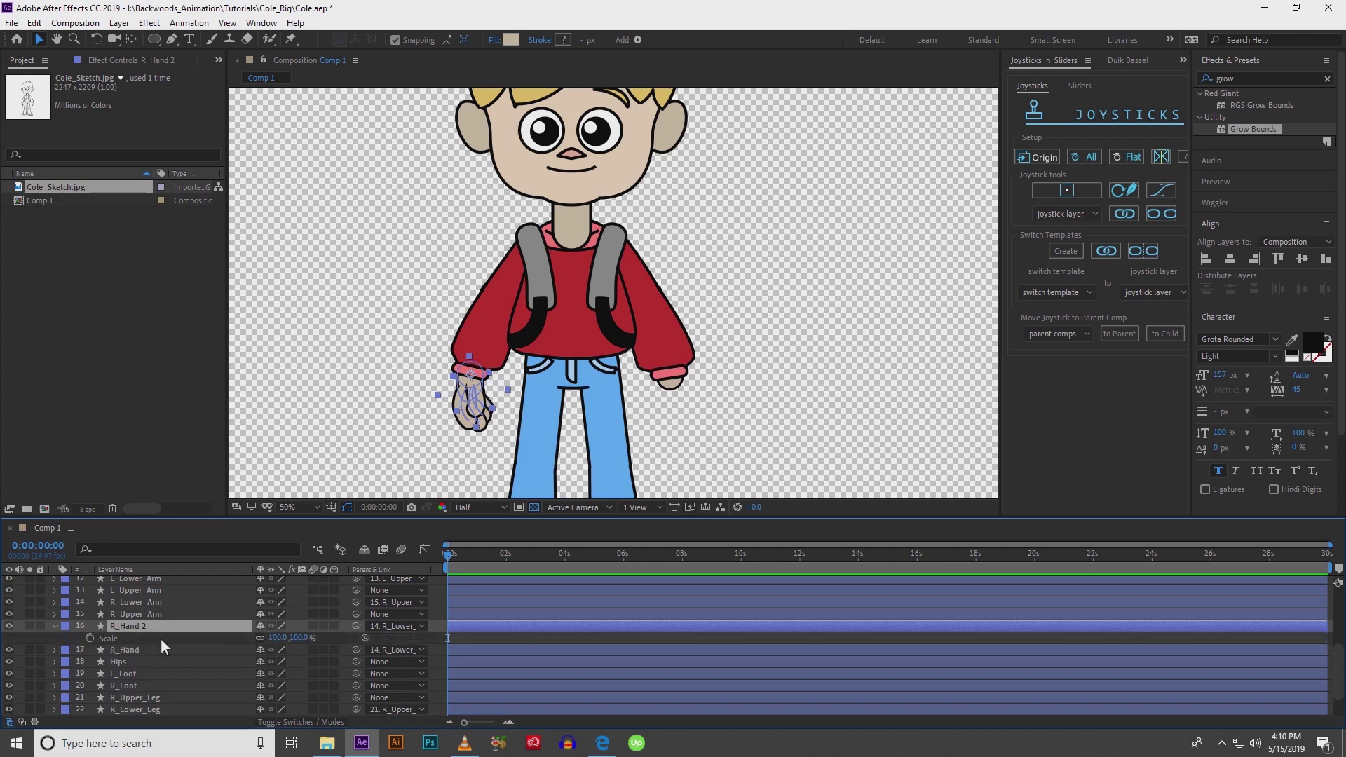
left_click(275, 638)
type("-")
key("Return")
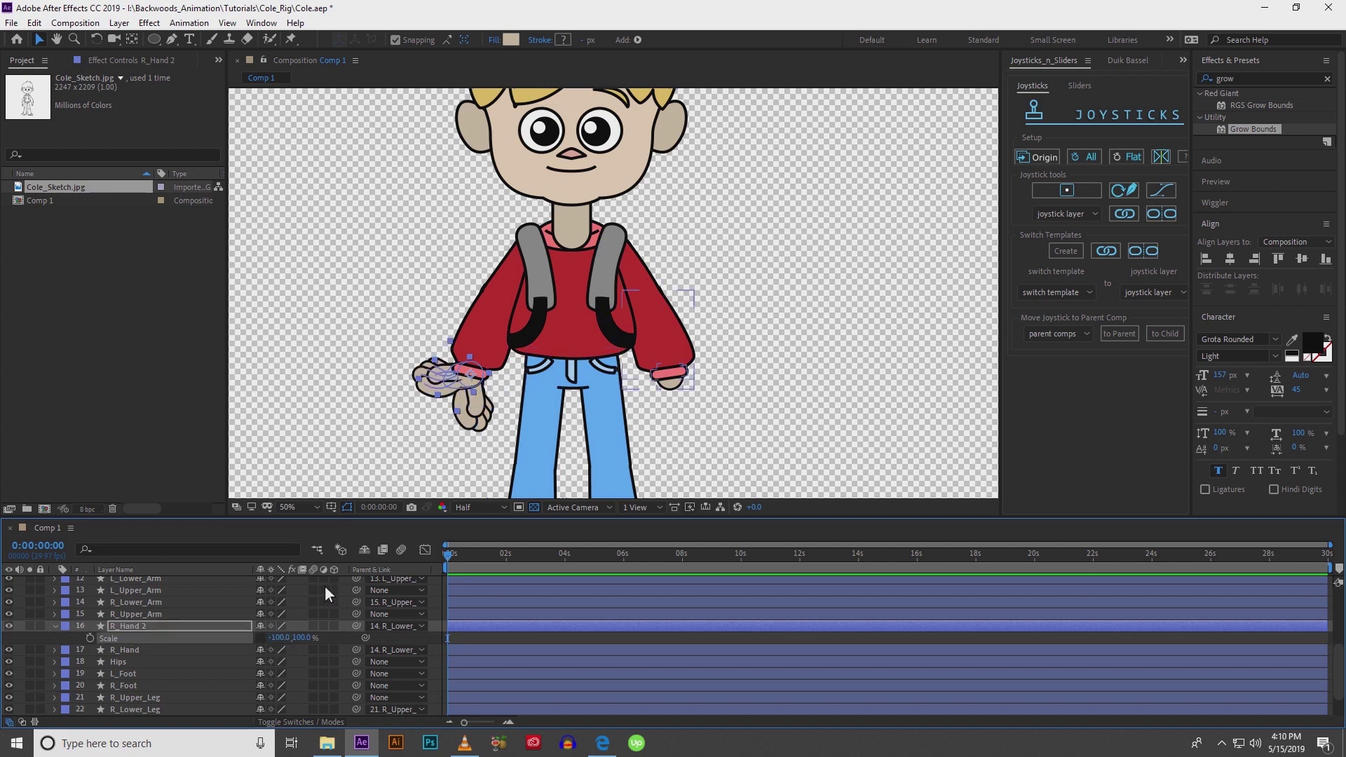
With snapping off, position R_Hand 2 so it hangs under the left sleeve's cuff.
left_click(145, 626)
left_click_drag(461, 393, 568, 389)
left_click(395, 40)
left_click_drag(571, 387, 658, 391)
scroll(658, 390, "up", 4)
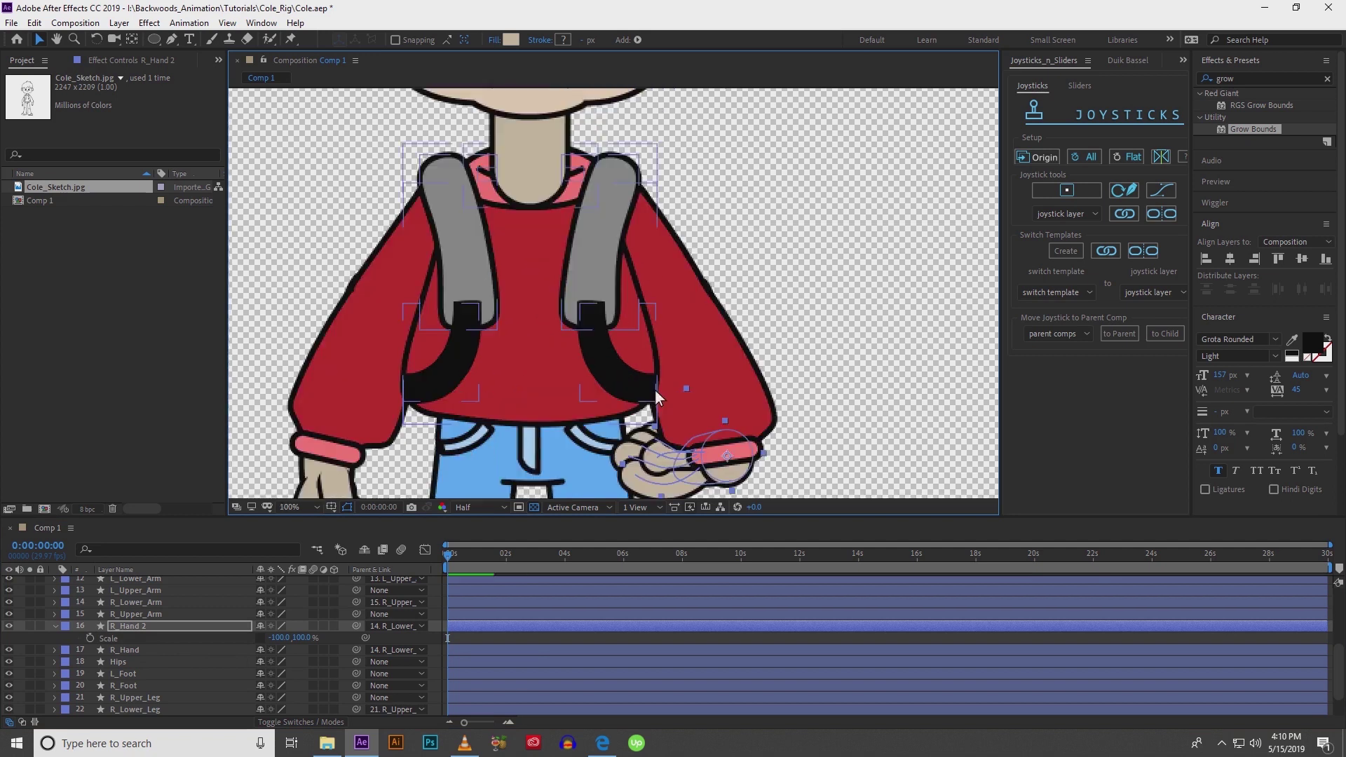
left_click_drag(607, 268, 676, 304)
key("w")
left_click(635, 118)
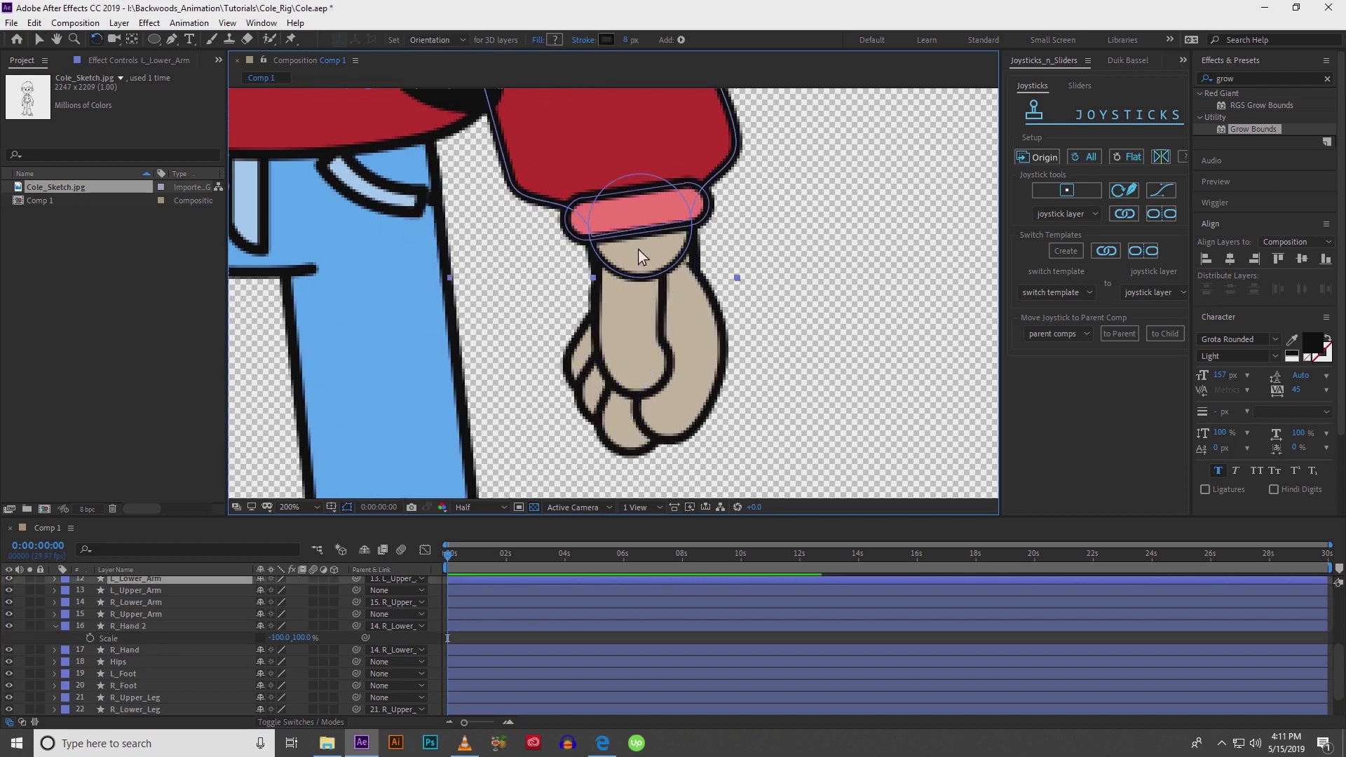
key("v")
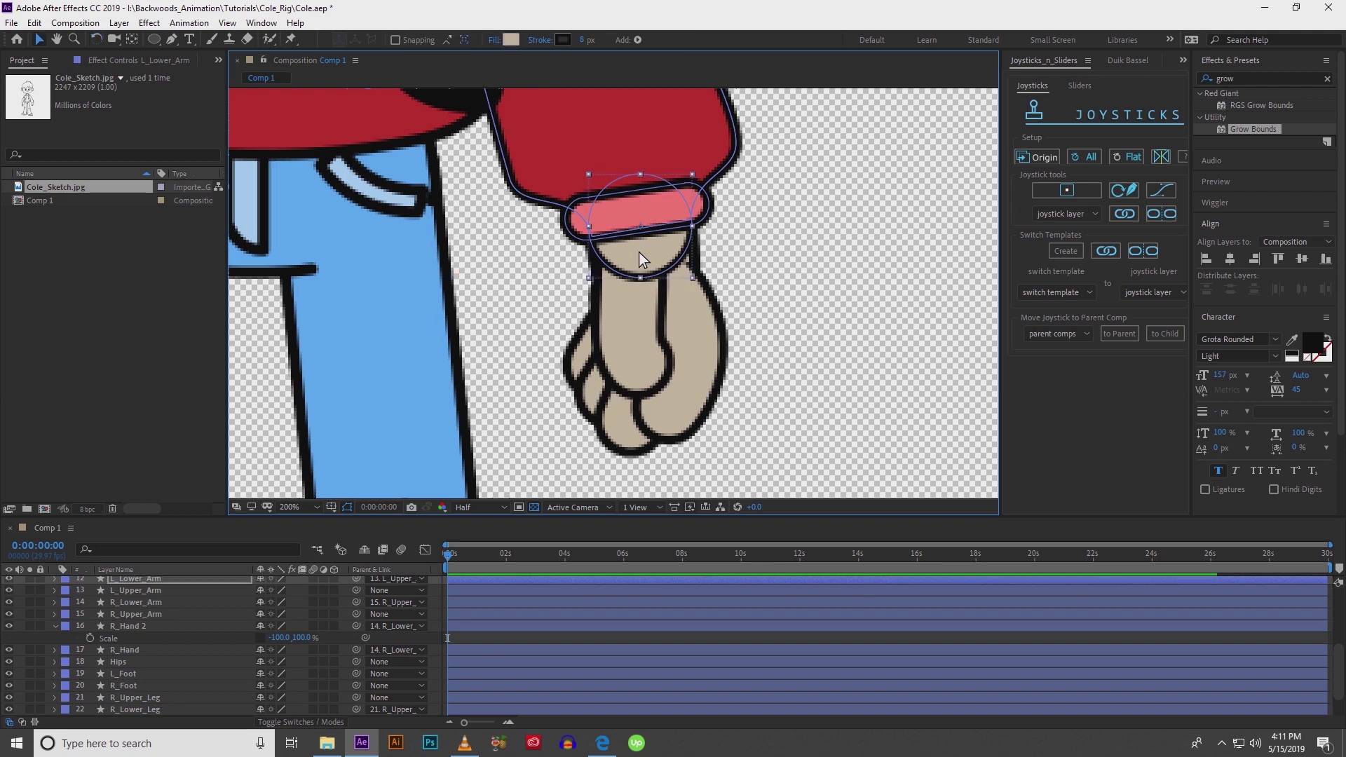
scroll(638, 251, "down", 3)
scroll(605, 281, "down", 3)
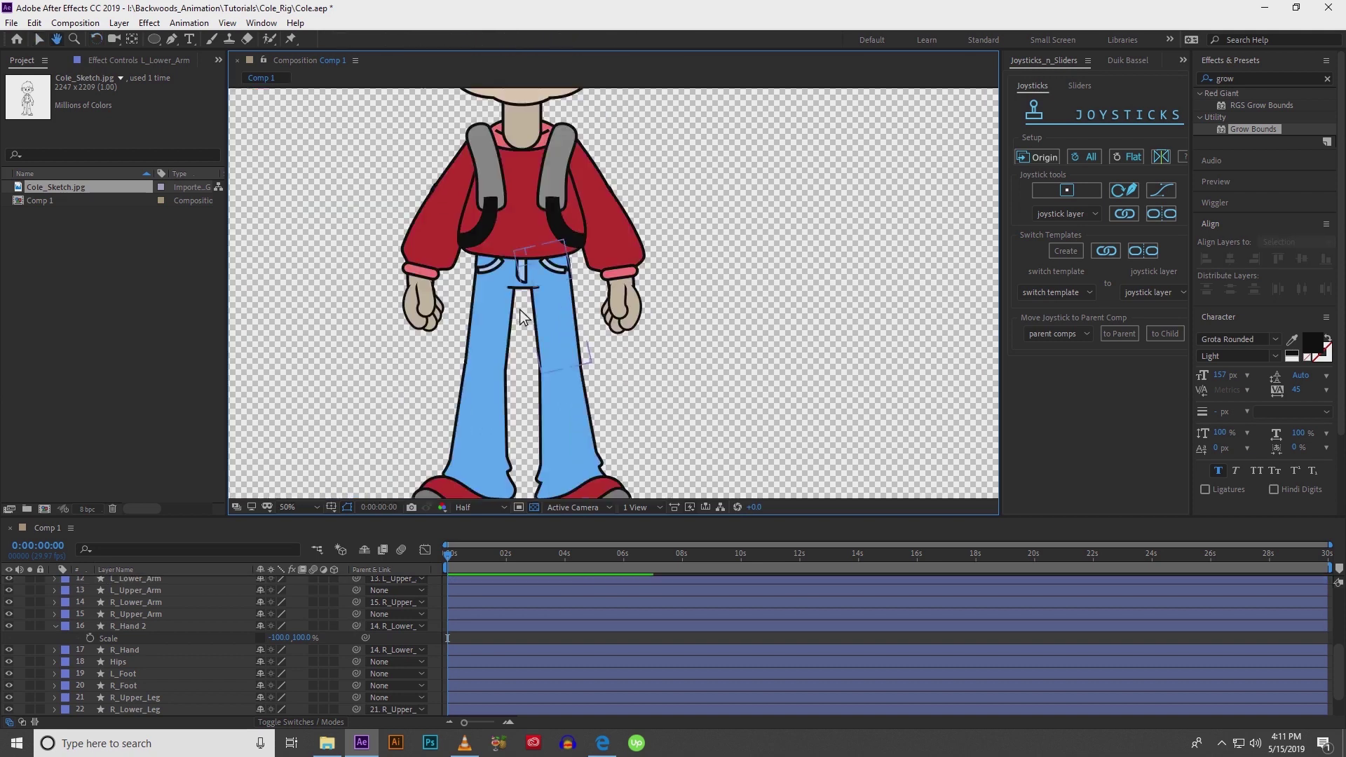
scroll(579, 390, "down", 2)
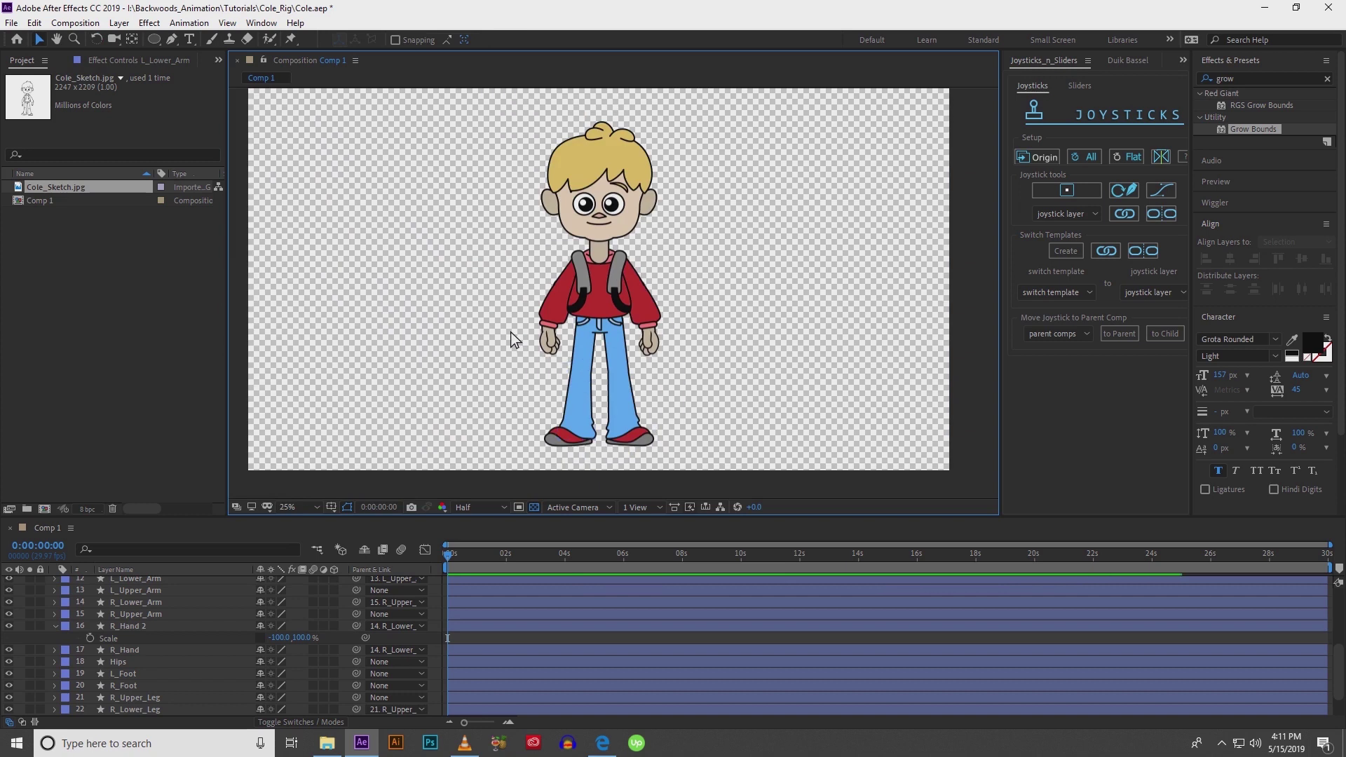